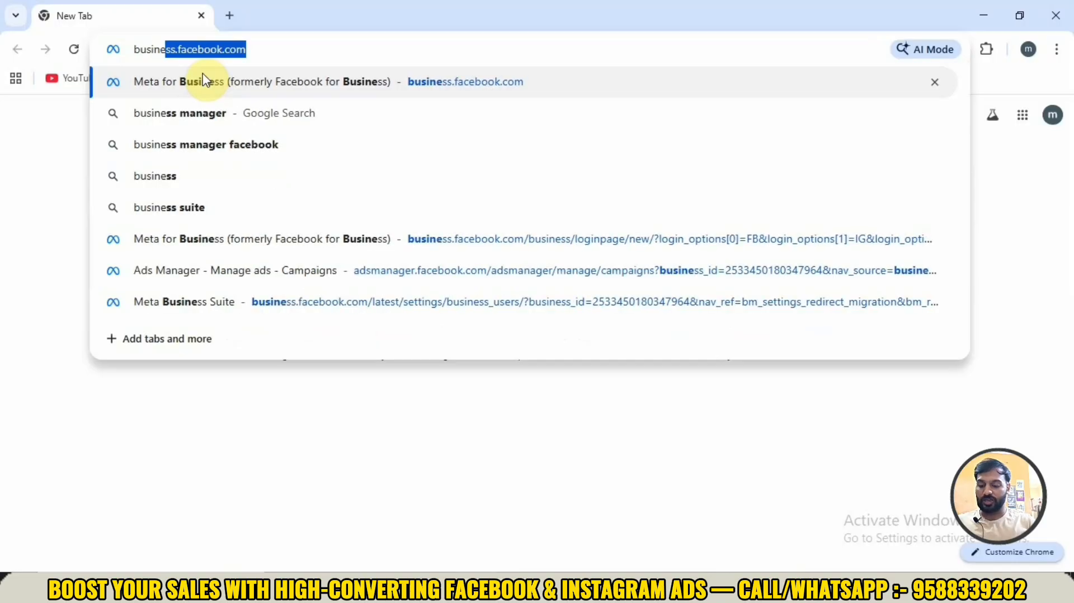
Step: Go to business.facebook.com in the browser
type("facebook")
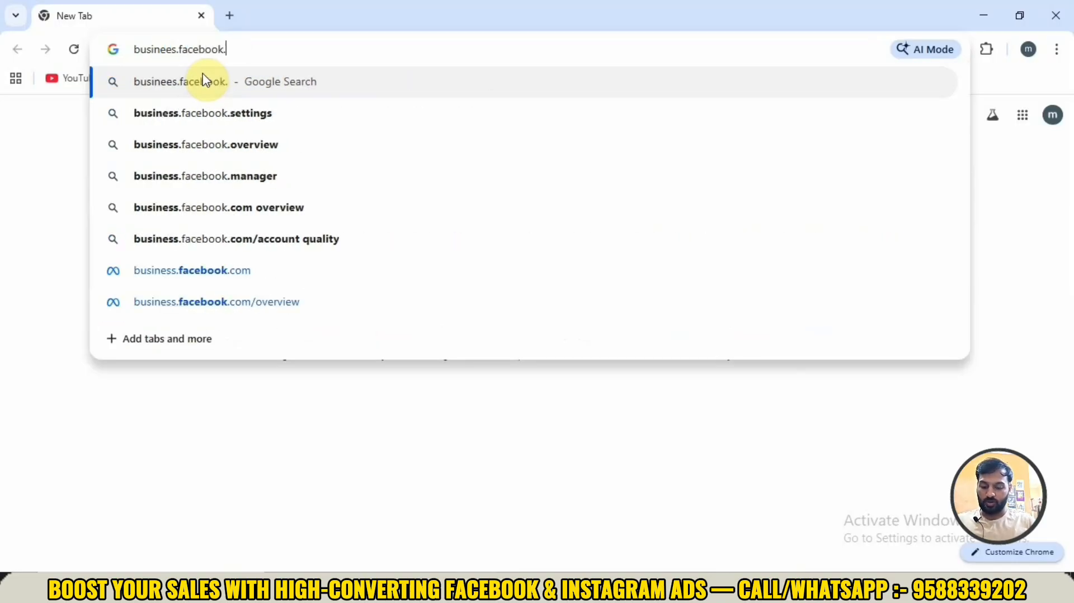
type(".com")
key("Return")
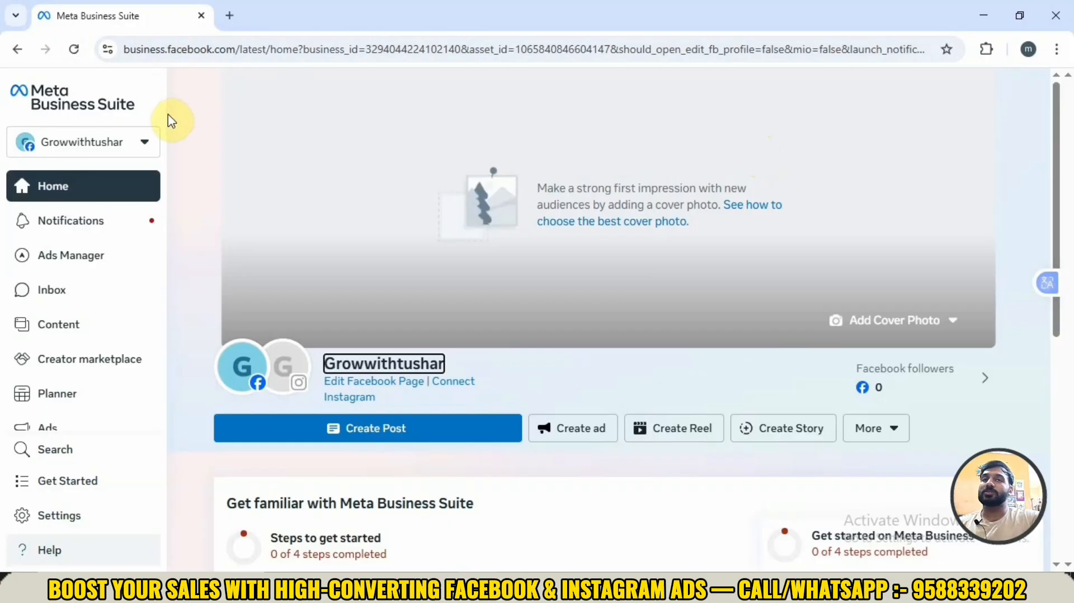
Step: Go to the Ads section, launch Ads Manager from it and show the Account overview
scroll(172, 119, "down", 1)
scroll(48, 347, "down", 1)
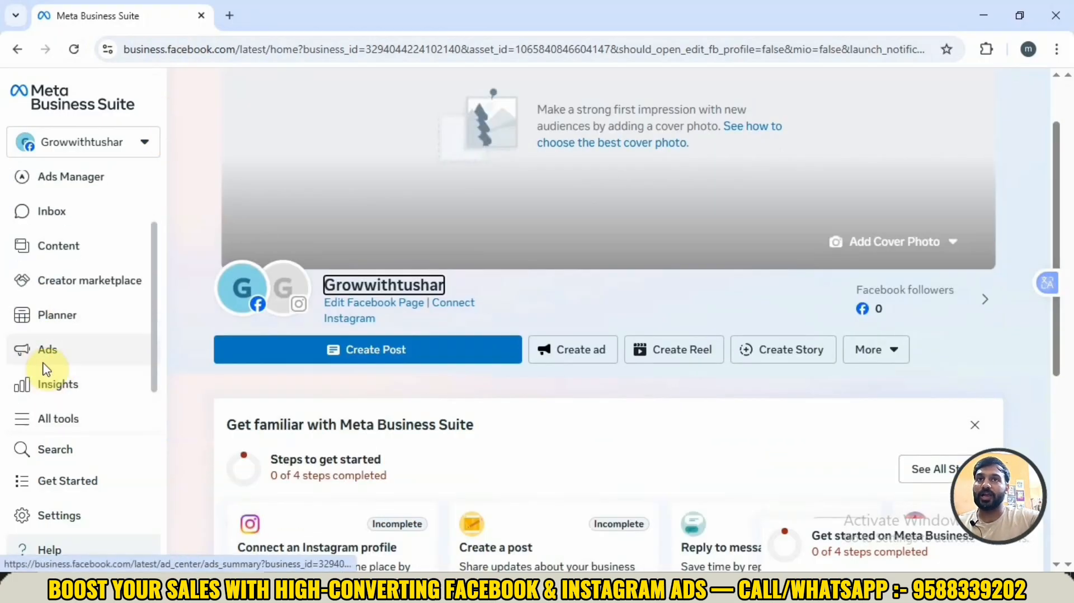
left_click(49, 358)
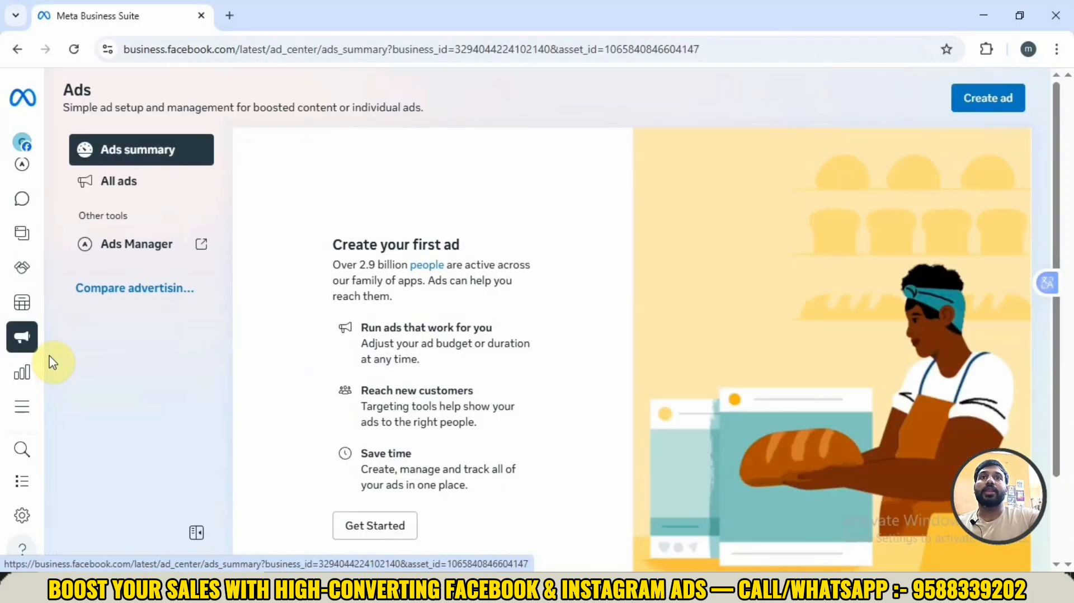
left_click(201, 252)
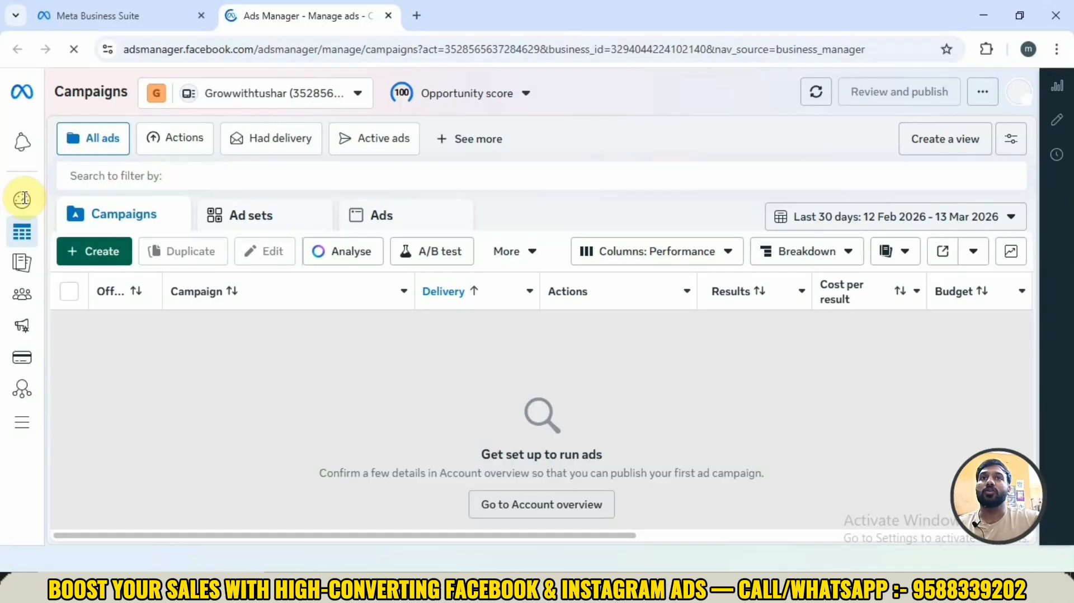
left_click(21, 199)
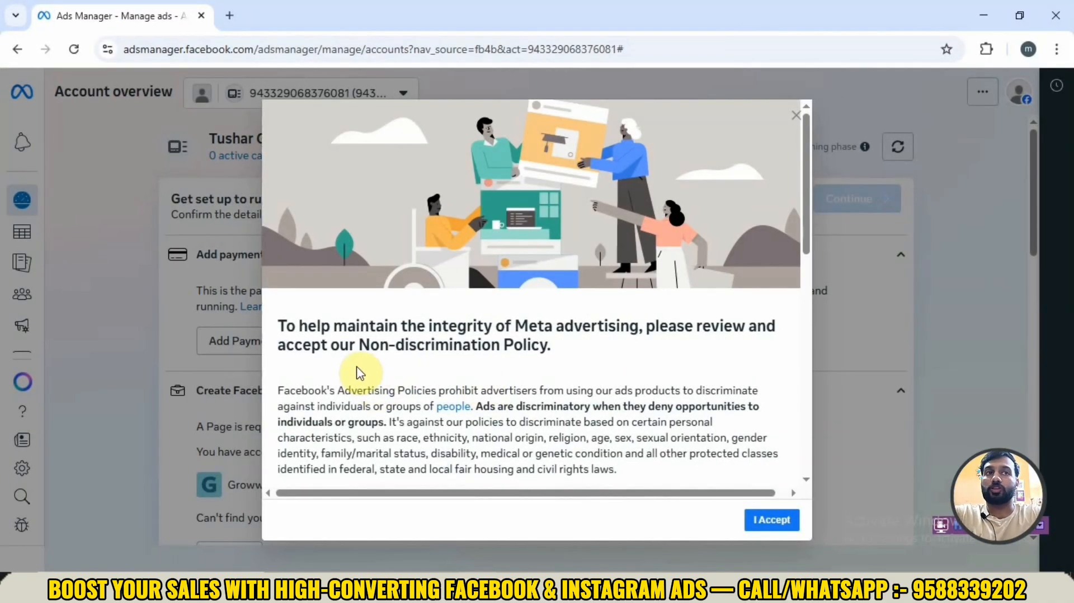
Step: Read through Meta's Non-discrimination Policy, accept it and close the dialog
scroll(358, 373, "down", 4)
scroll(360, 373, "down", 4)
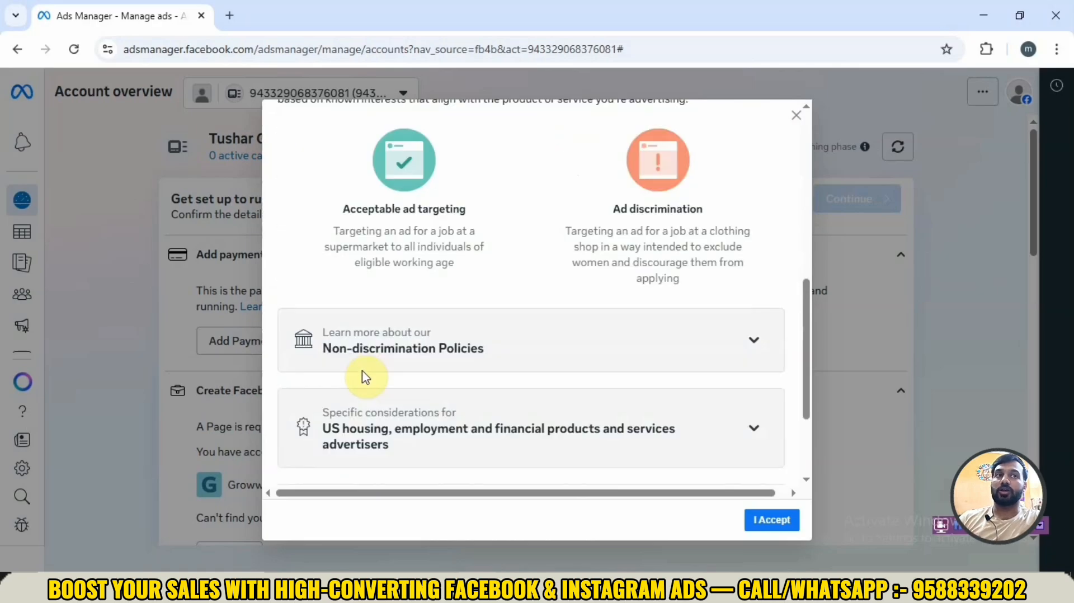
scroll(364, 378, "down", 1)
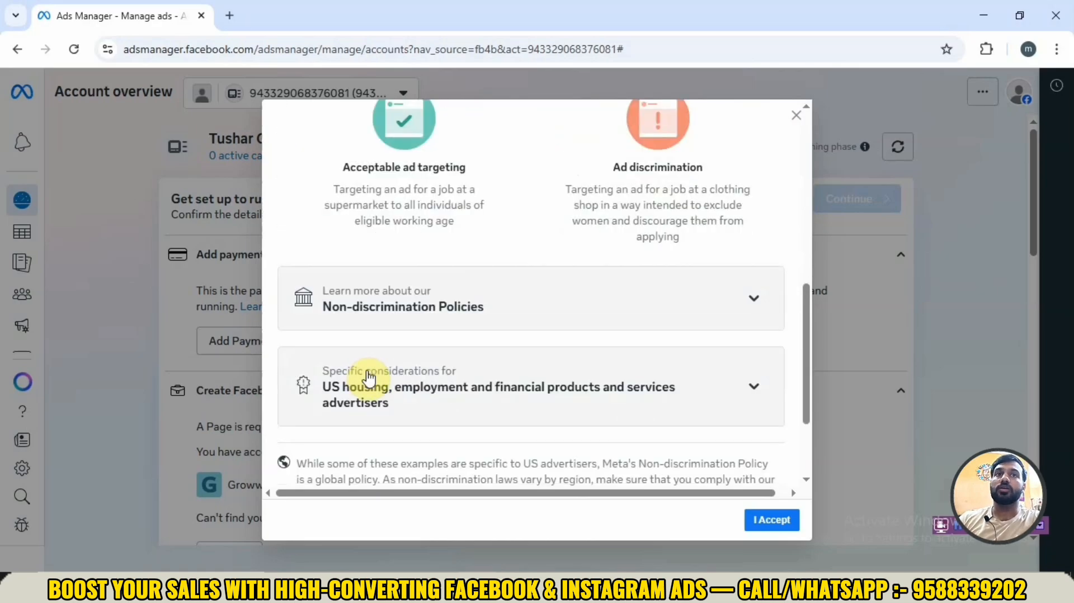
left_click(772, 519)
left_click(737, 350)
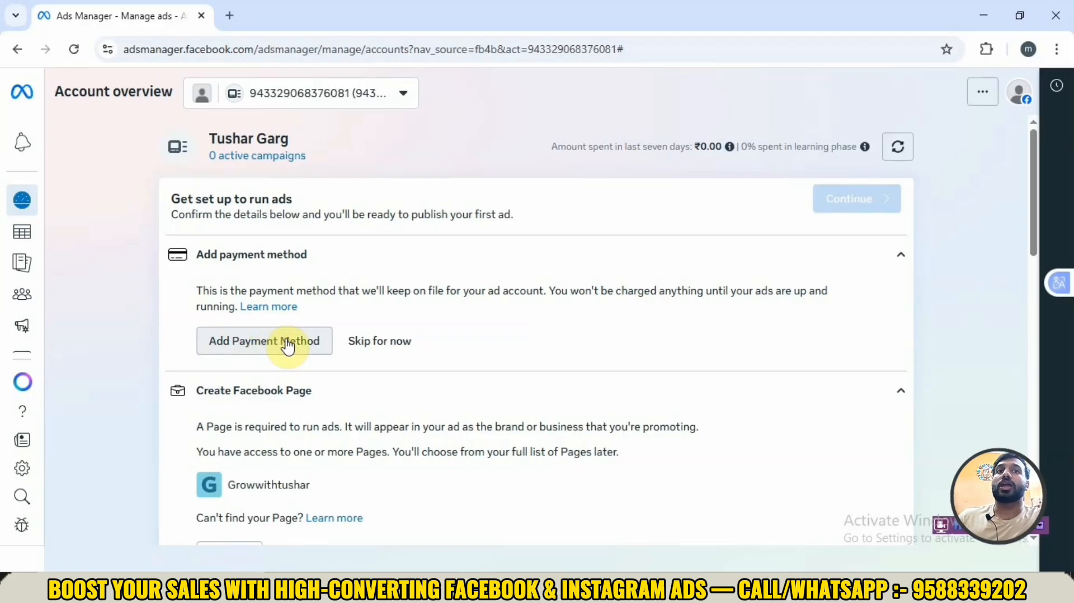
Step: Examine the payment method options for India, Indian Rupee and the Kolkata time zone, and leave without adding one
left_click(288, 346)
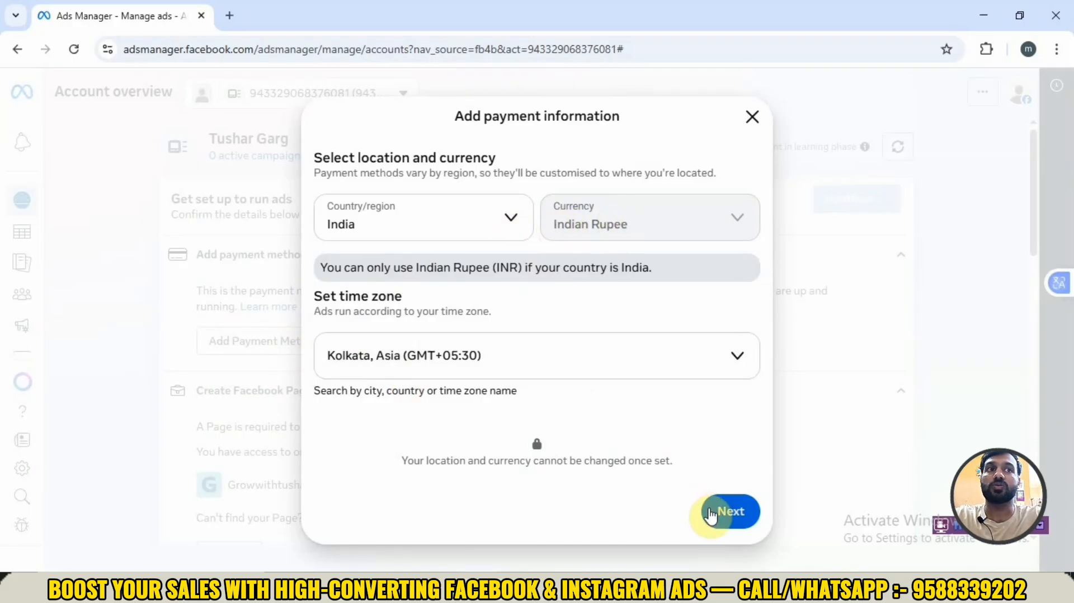
left_click(727, 513)
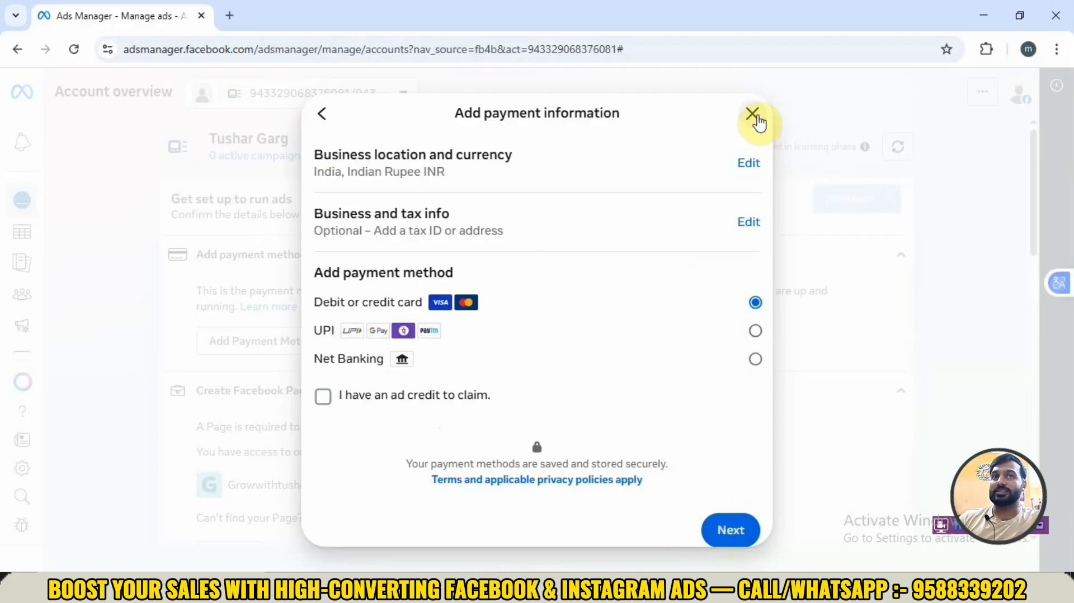
left_click(756, 116)
Step: Confirm the listed Facebook Page in the ad account setup and check the remaining setup requirements
scroll(643, 259, "down", 1)
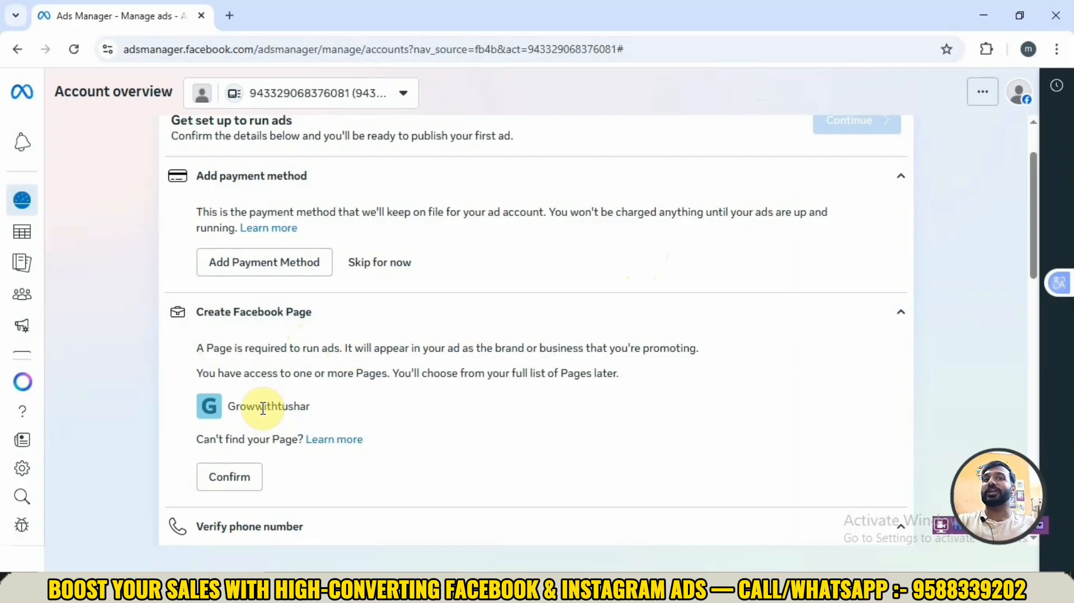
left_click(239, 476)
scroll(239, 476, "down", 2)
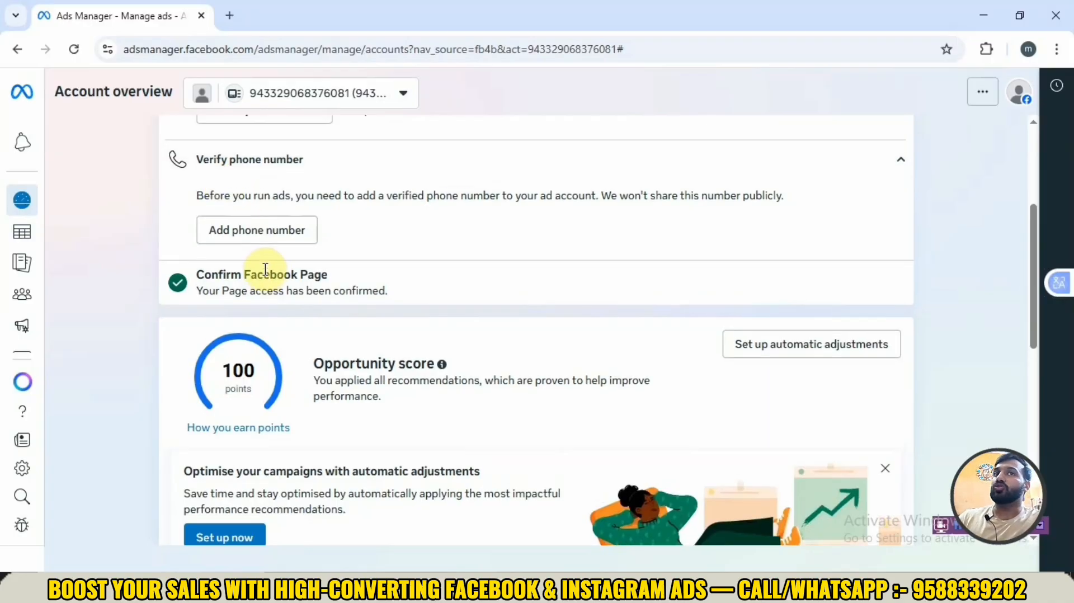
scroll(288, 293, "up", 3)
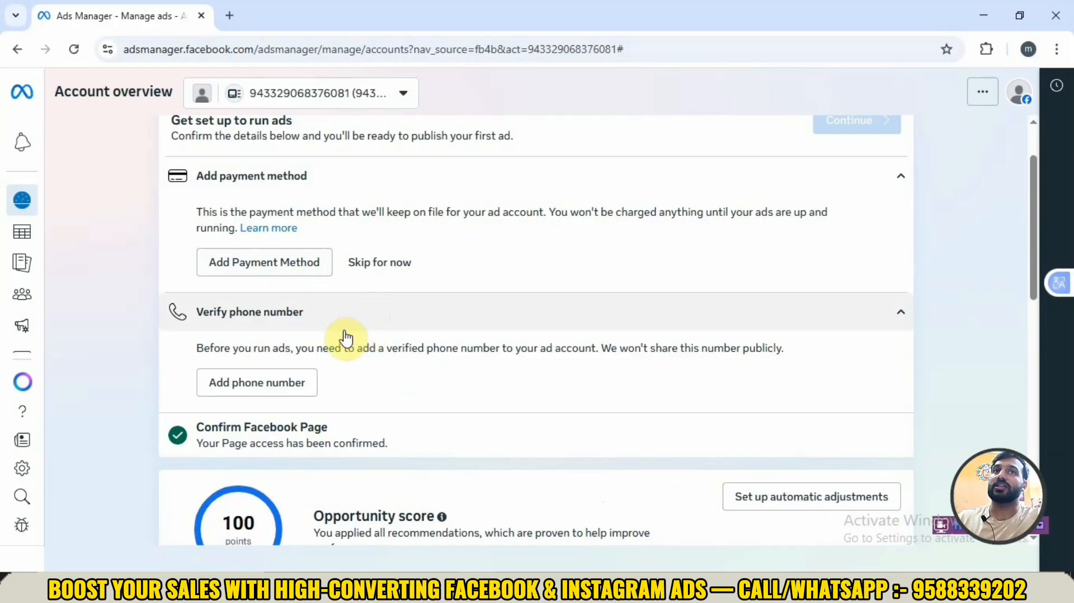
Step: Go to the account's Campaigns list and start creating a new campaign
mouse_move(29, 280)
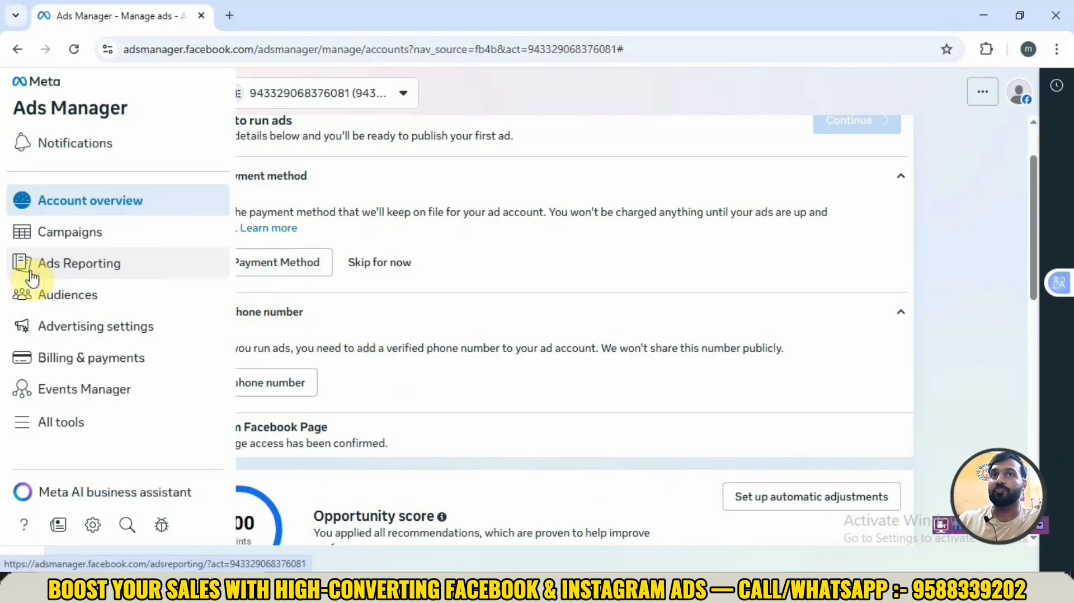
left_click(70, 238)
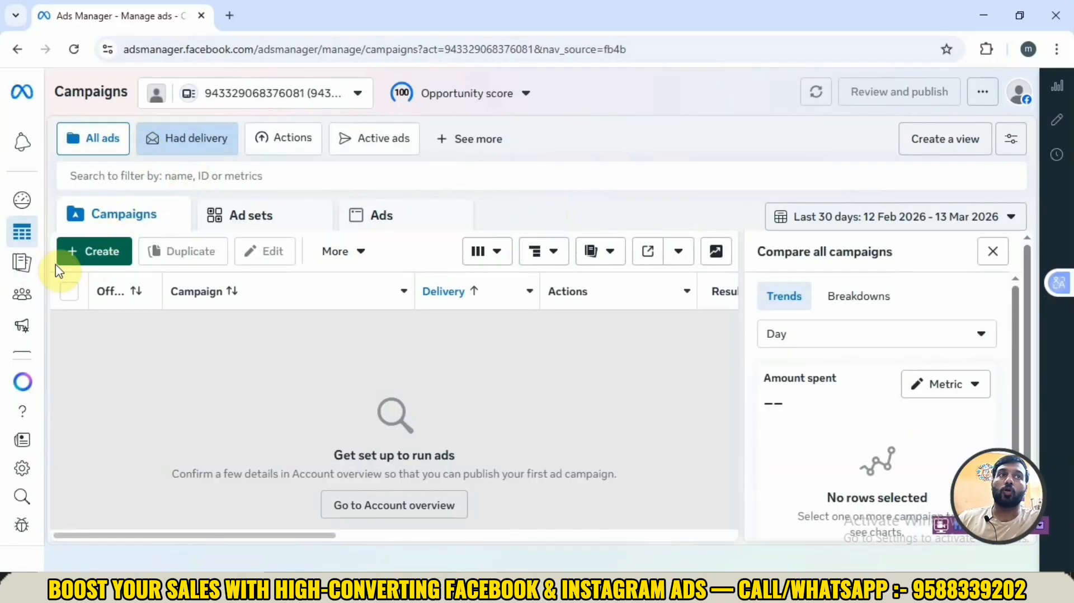
left_click(85, 263)
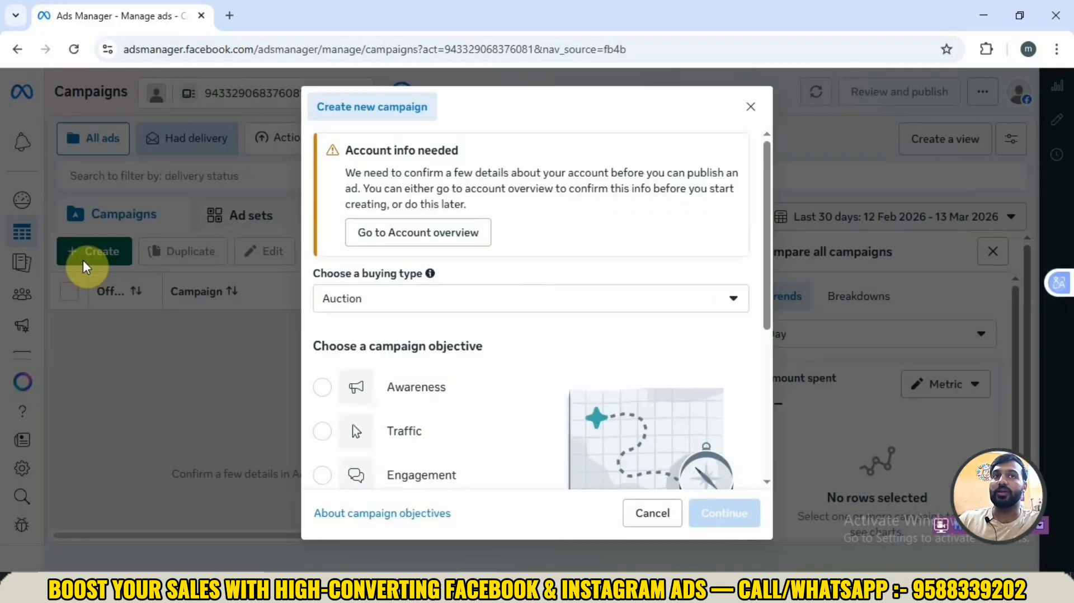
Step: Review the campaign objectives, continue with Sales, and dismiss the Advantage+ setup notice so it does not show again
scroll(334, 360, "down", 3)
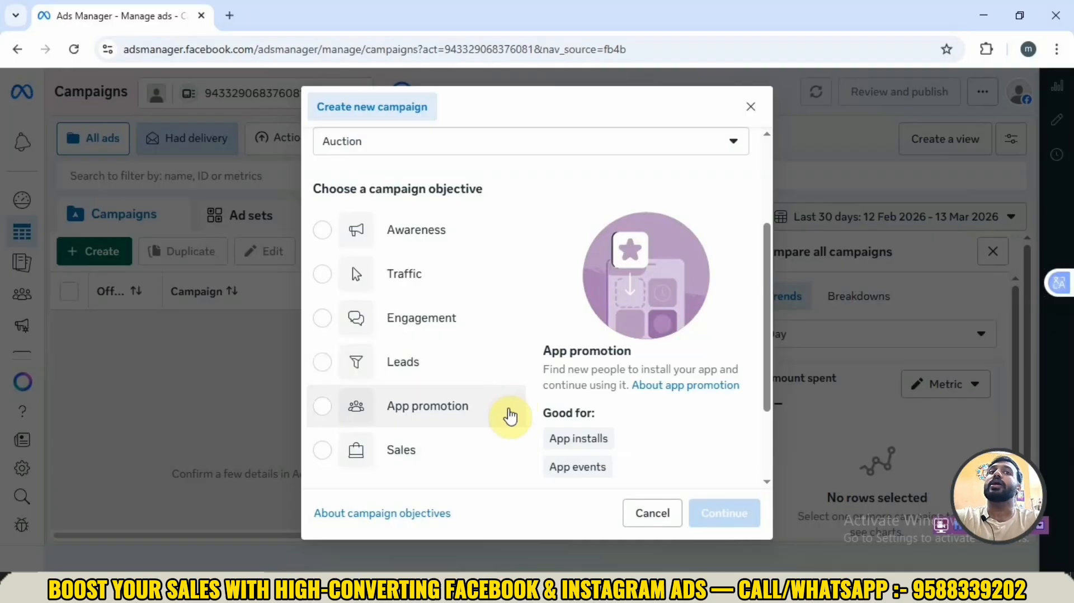
scroll(509, 417, "down", 2)
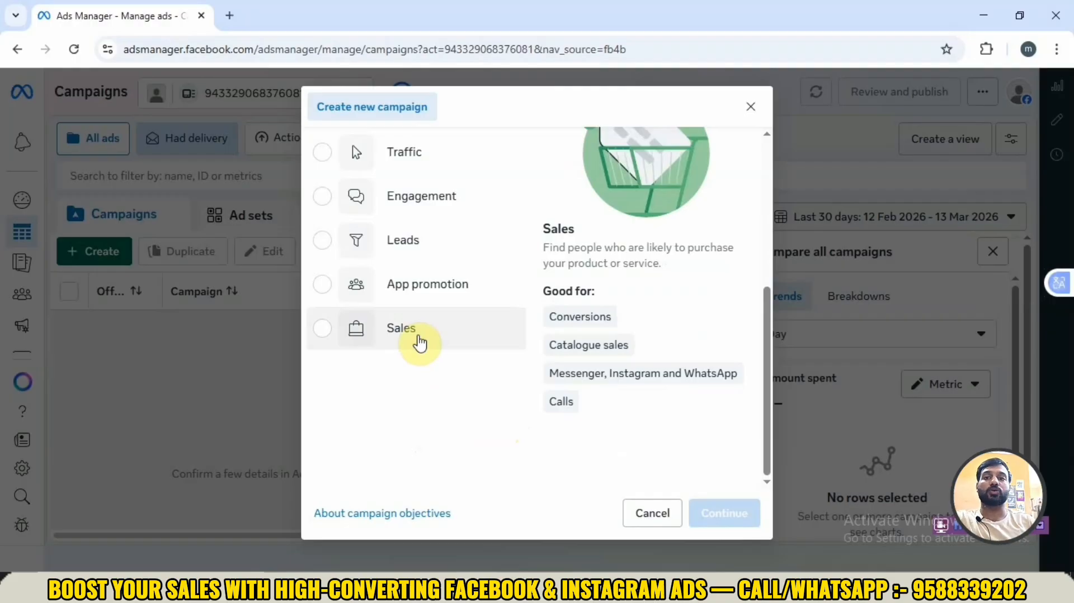
scroll(420, 343, "up", 5)
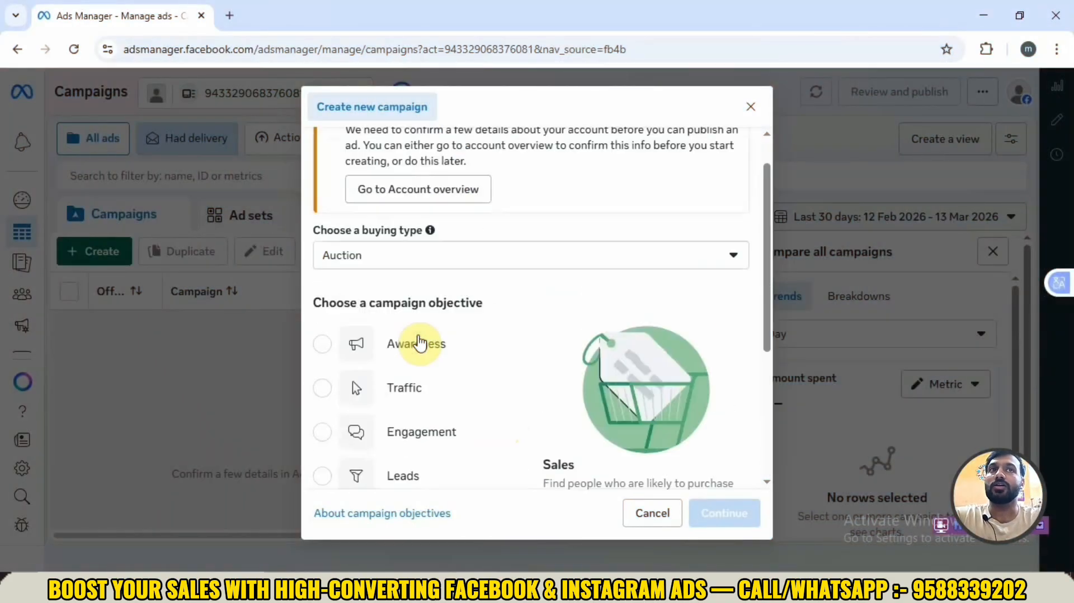
scroll(418, 313, "up", 1)
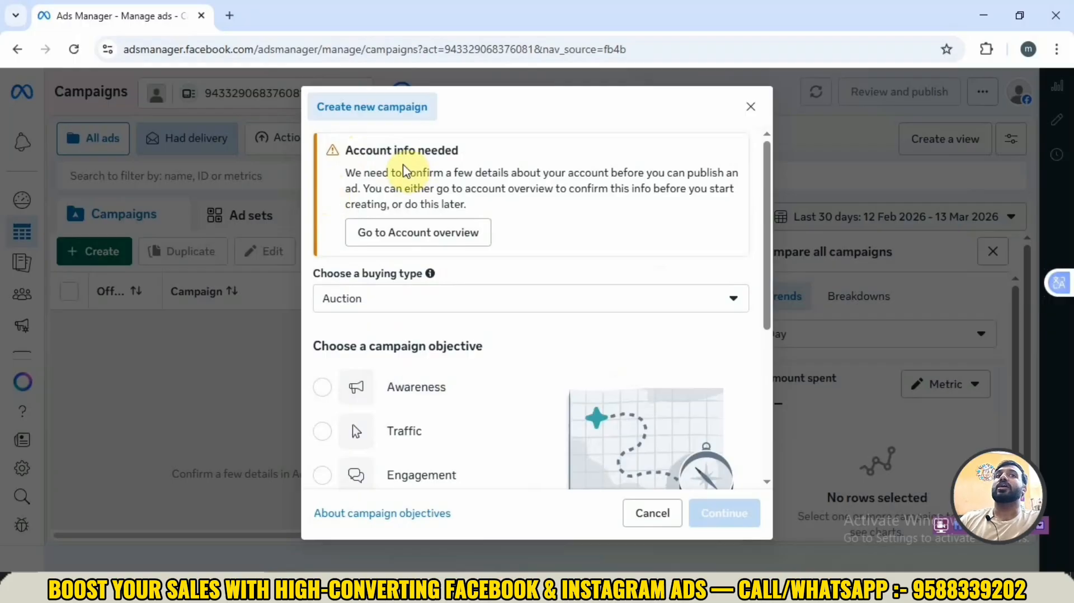
scroll(454, 163, "down", 5)
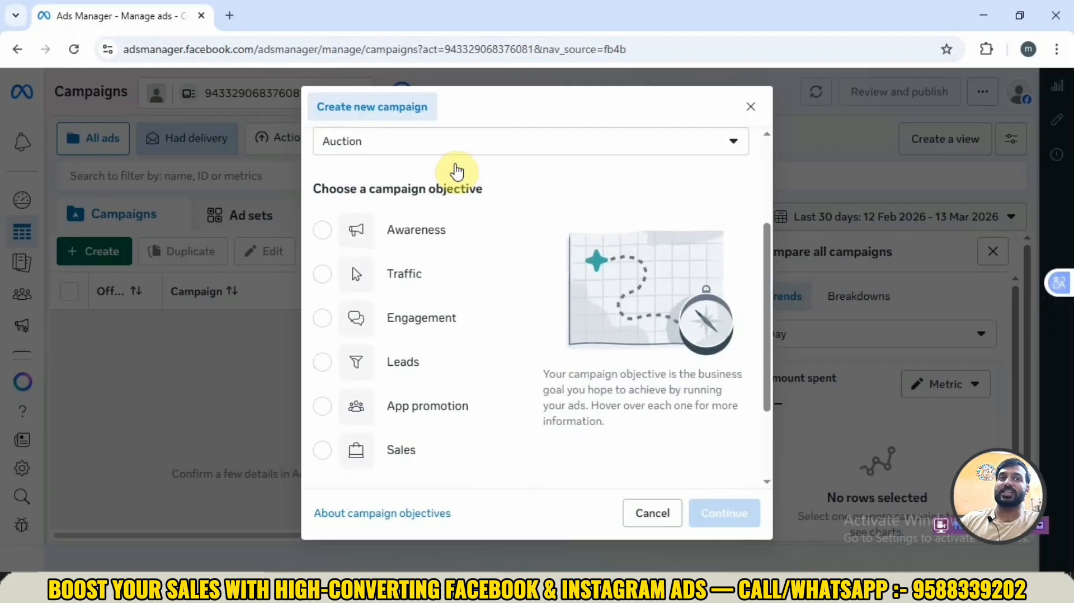
left_click(459, 328)
scroll(485, 477, "up", 3)
scroll(428, 462, "down", 3)
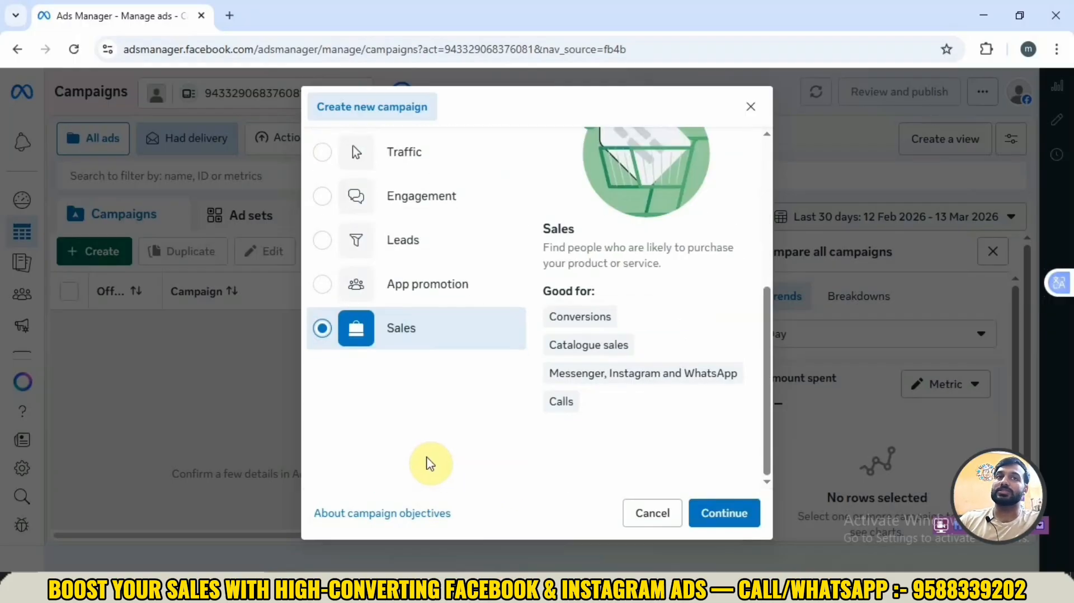
left_click(709, 511)
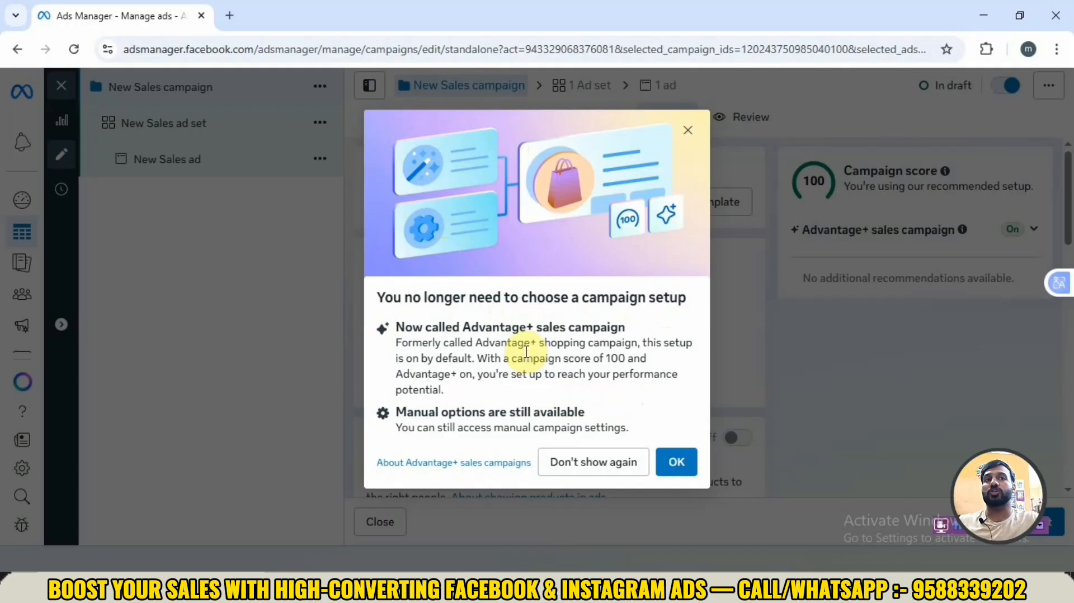
left_click(562, 470)
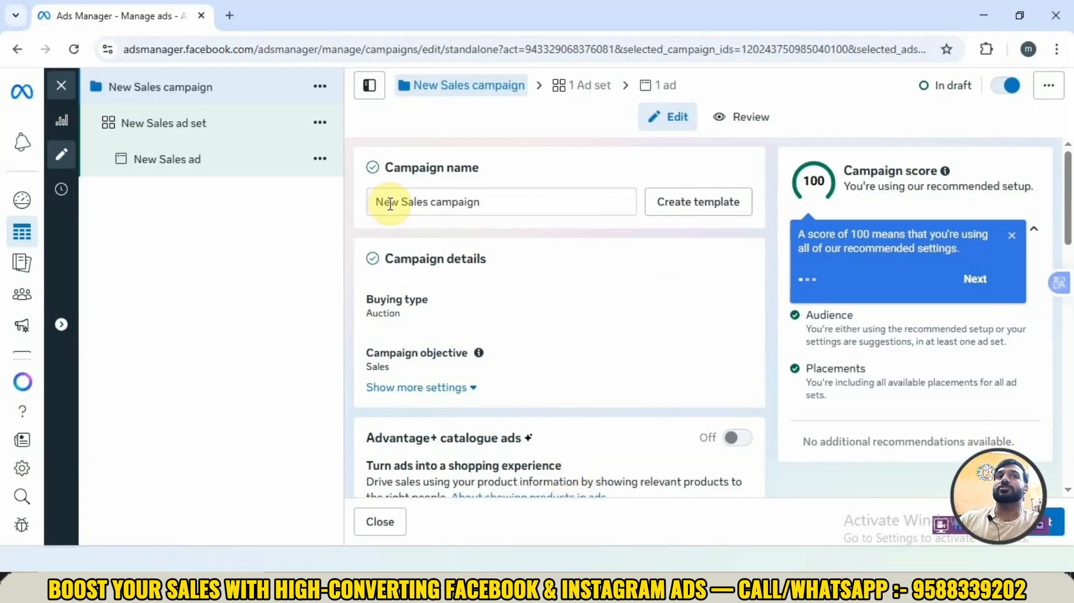
Step: Rename the new sales campaign as "hair oil"
double_click(390, 203)
key("ctrl+a")
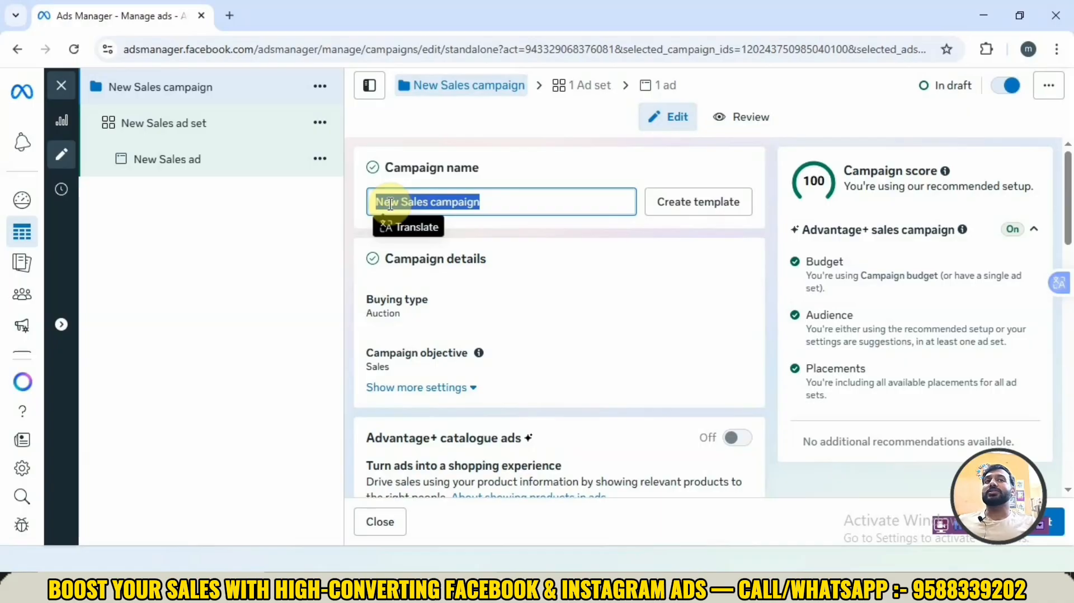
type("hair oil")
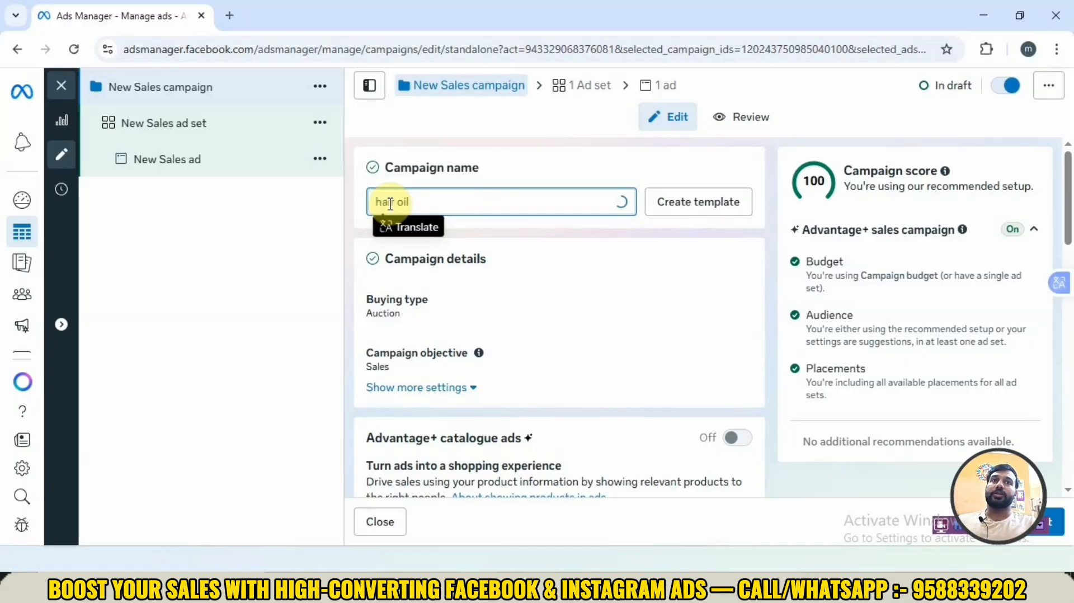
Step: Set the campaign's daily budget to ₹500, review the remaining campaign settings and proceed to the ad set
scroll(404, 297, "down", 2)
scroll(404, 298, "down", 5)
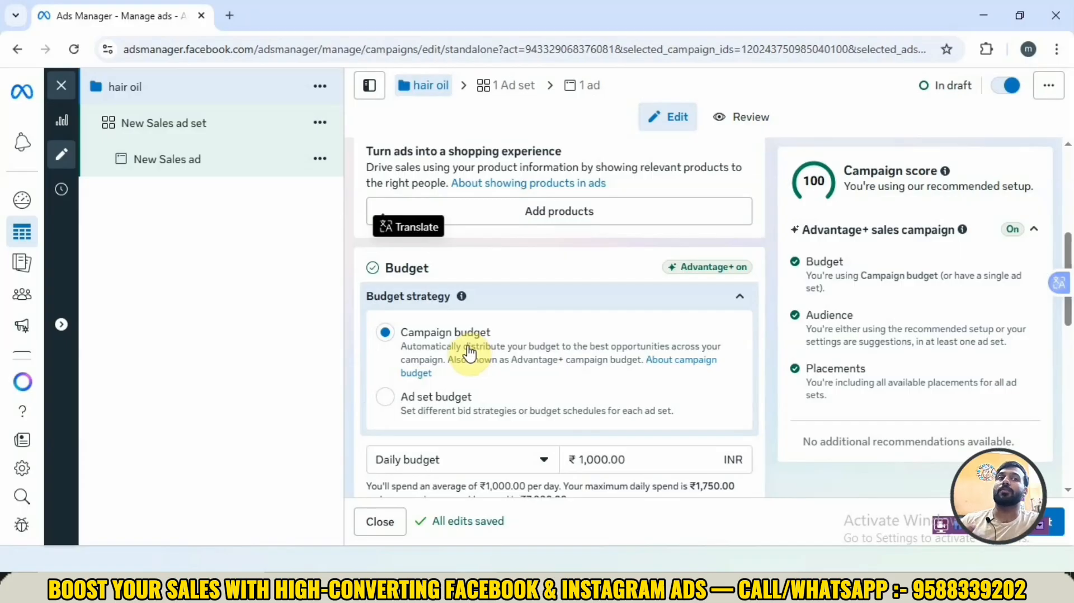
double_click(592, 456)
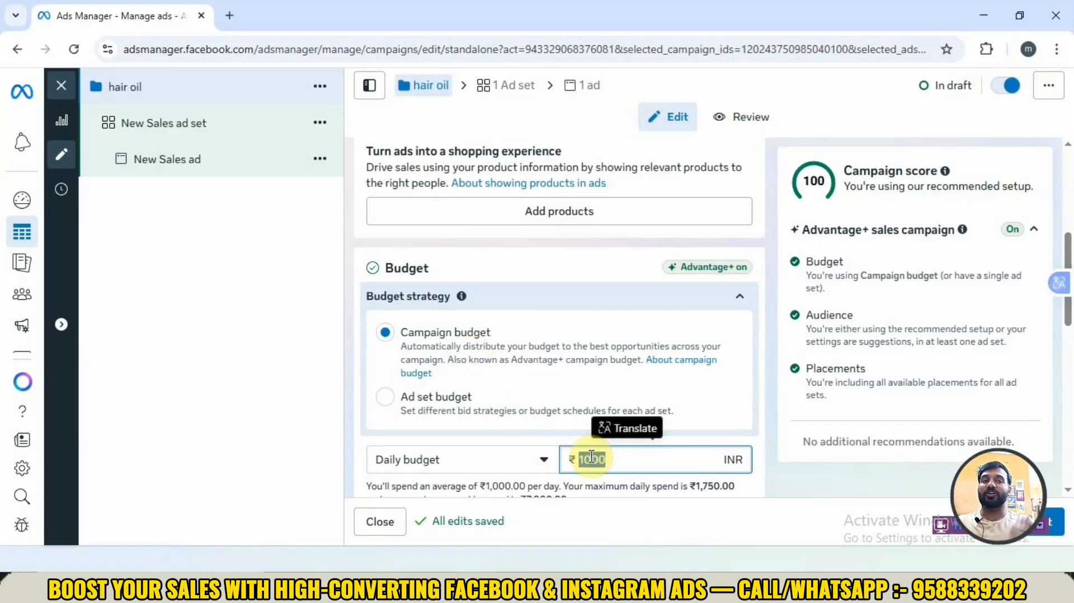
type("500.")
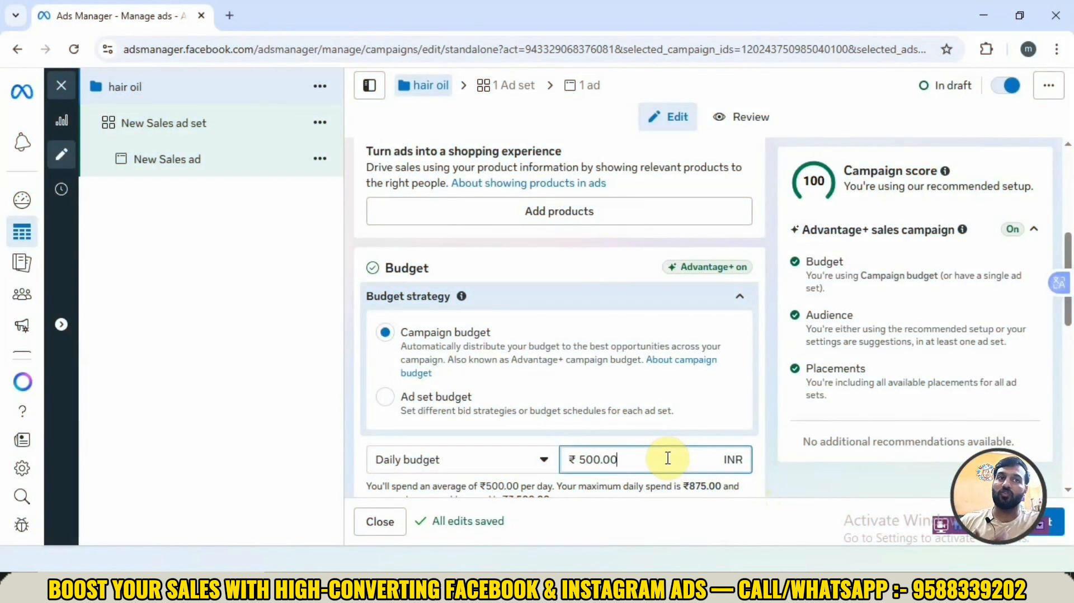
scroll(772, 462, "down", 8)
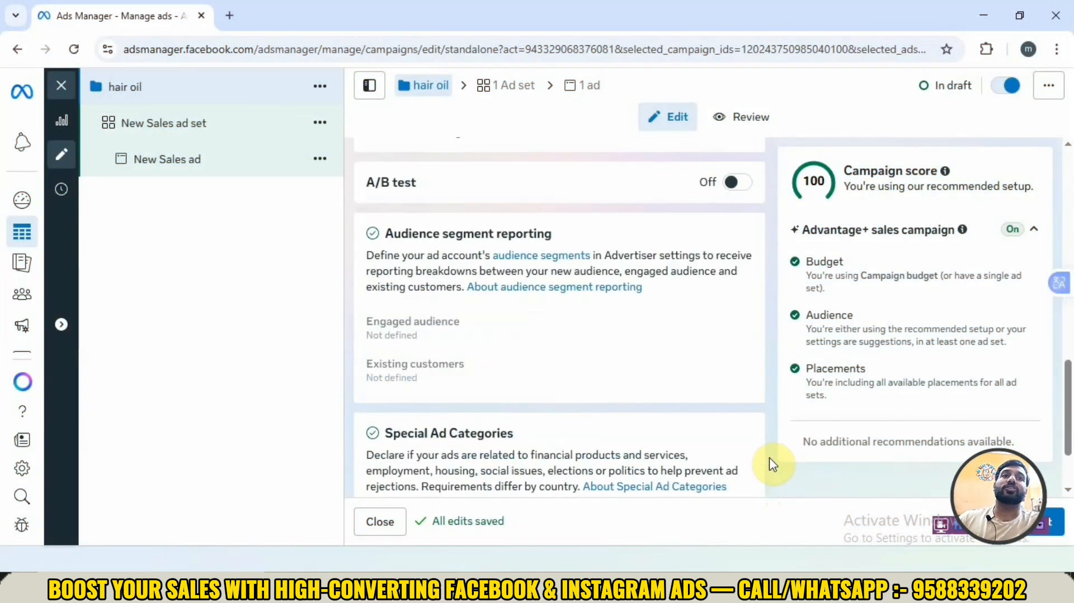
scroll(780, 470, "down", 2)
scroll(794, 471, "up", 5)
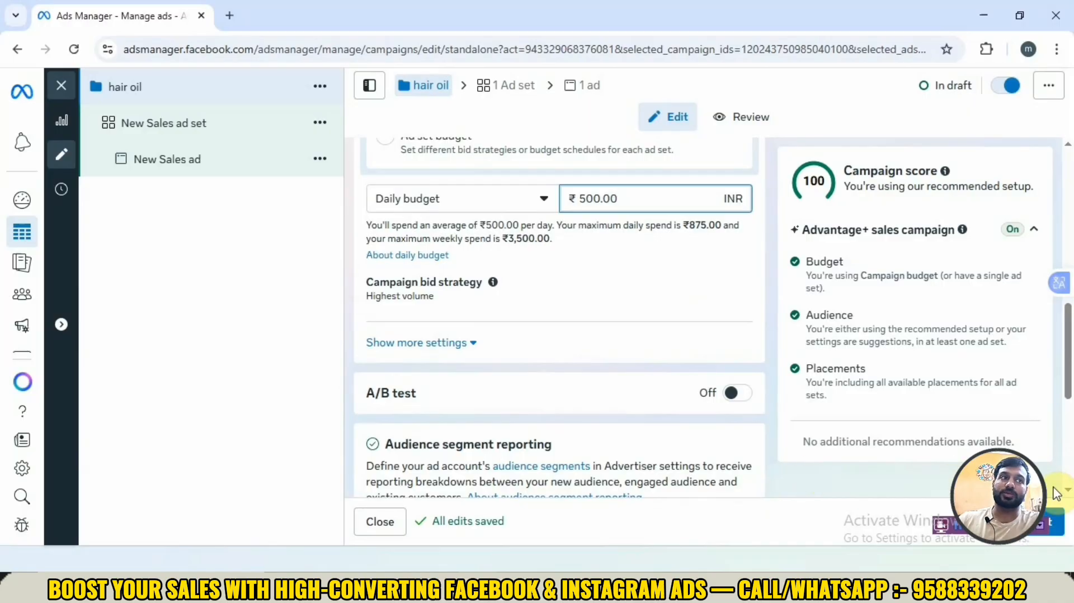
left_click(1060, 524)
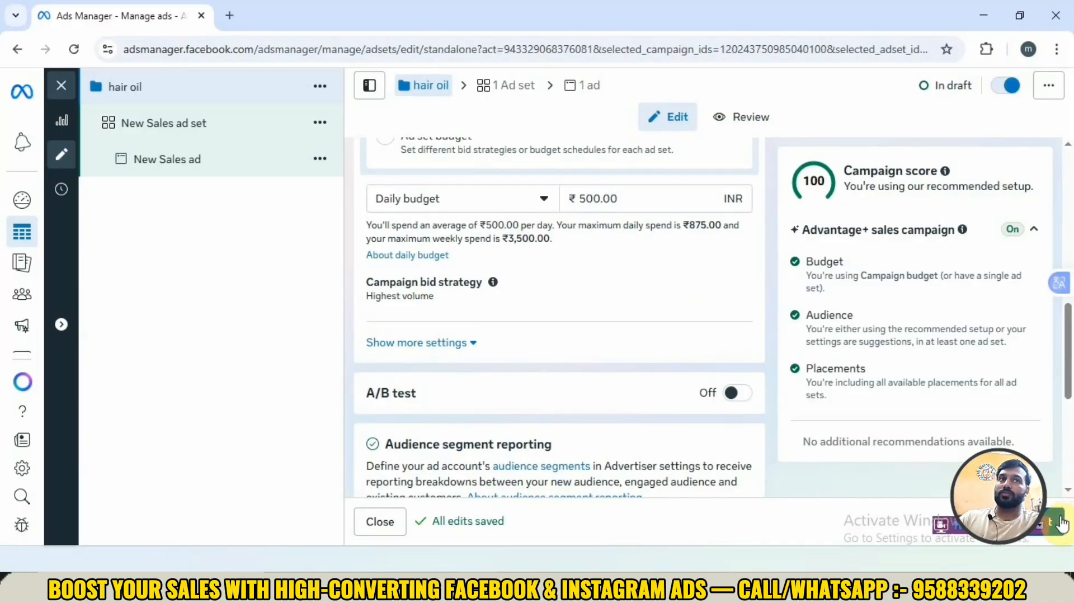
Step: Rename the new sales ad set as "hair oil adset"
double_click(490, 202)
left_click(491, 203)
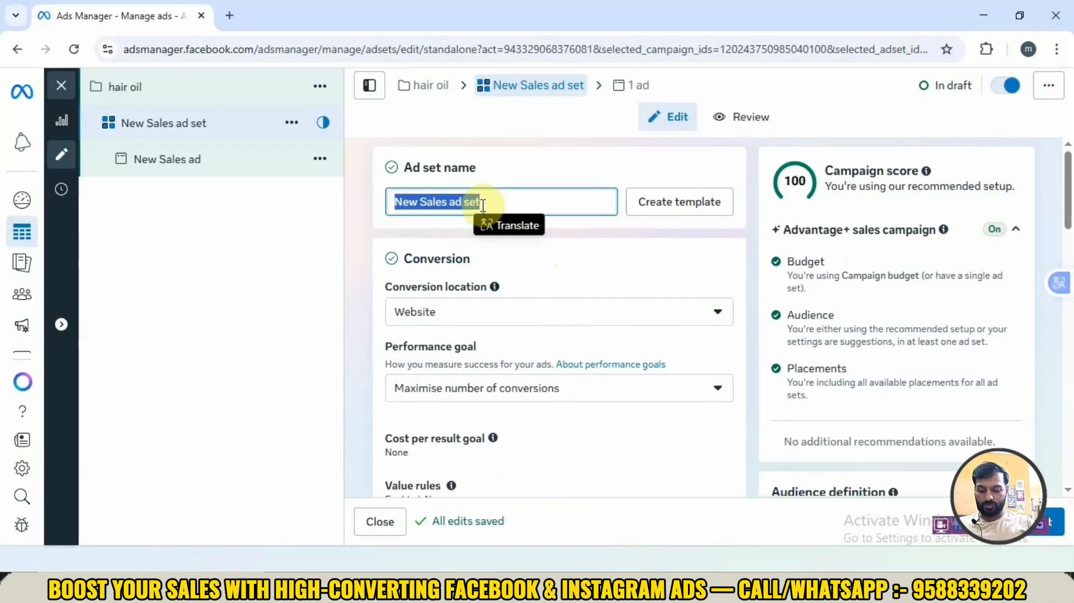
type("hair")
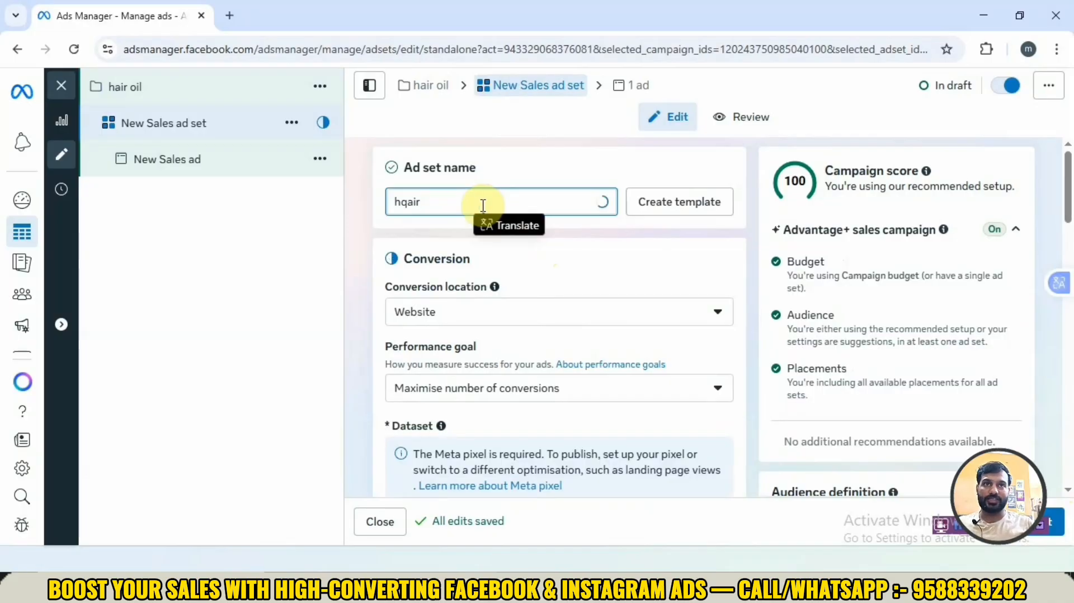
key("BackSpace")
key("BackSpace")
key("BackSpace")
type("air oil adset")
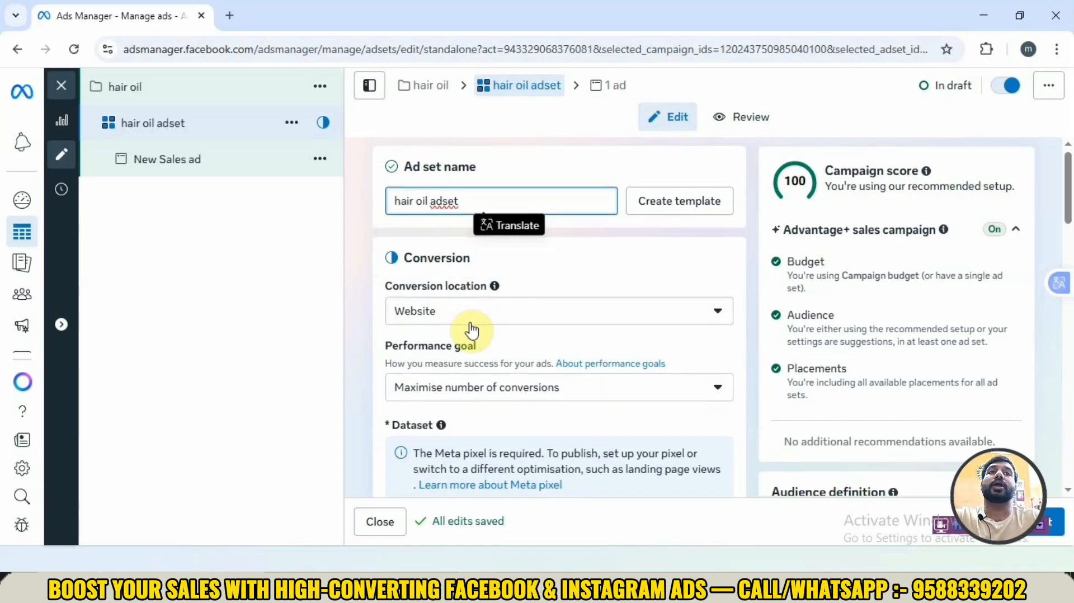
Step: Set the ad set's conversion event to Purchase
scroll(470, 328, "down", 2)
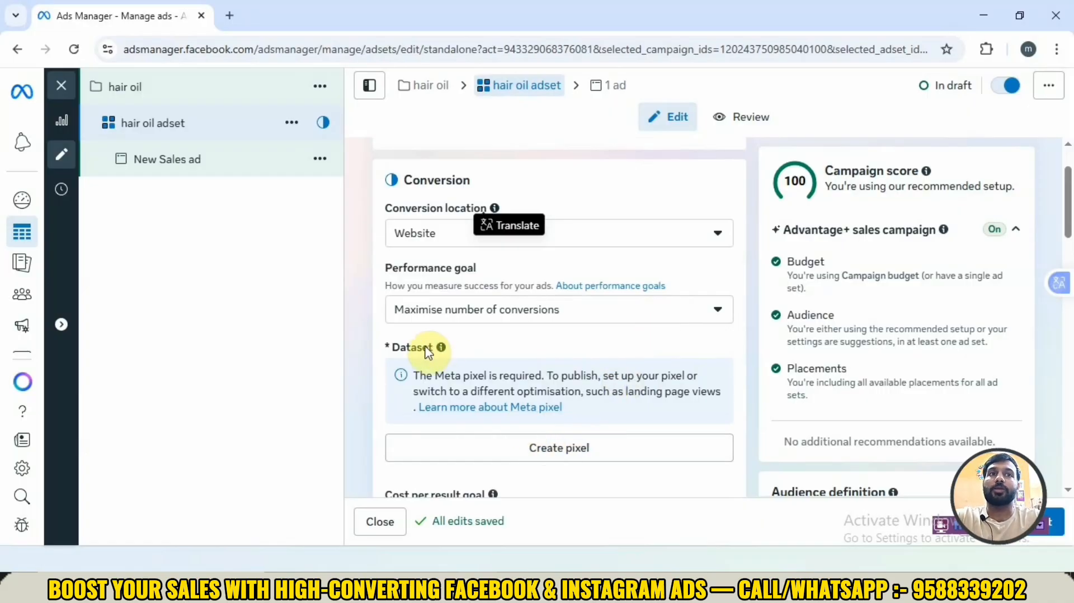
scroll(442, 375, "down", 1)
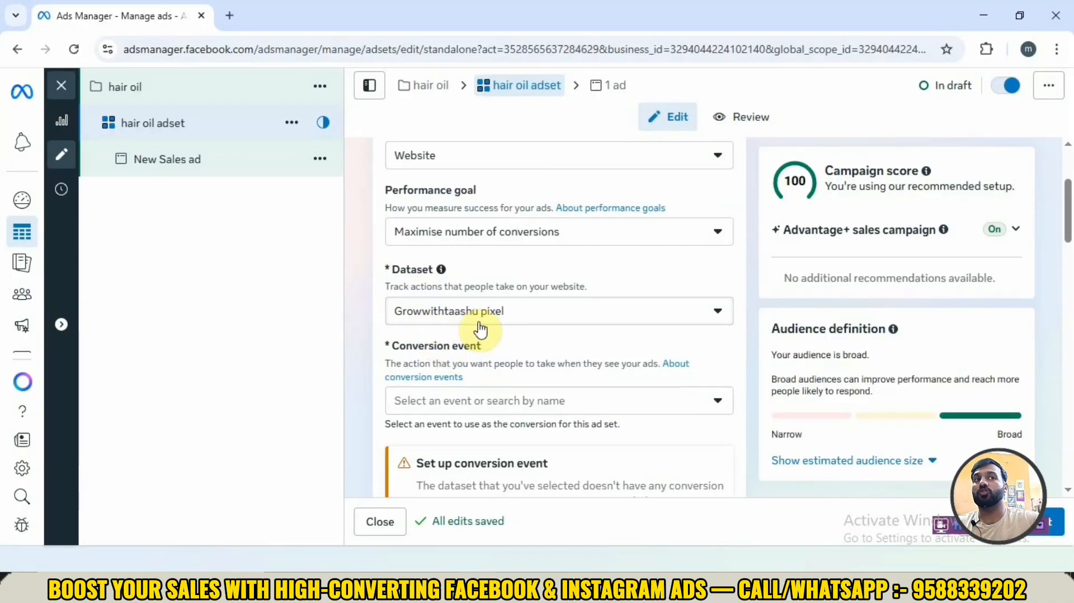
scroll(480, 330, "down", 3)
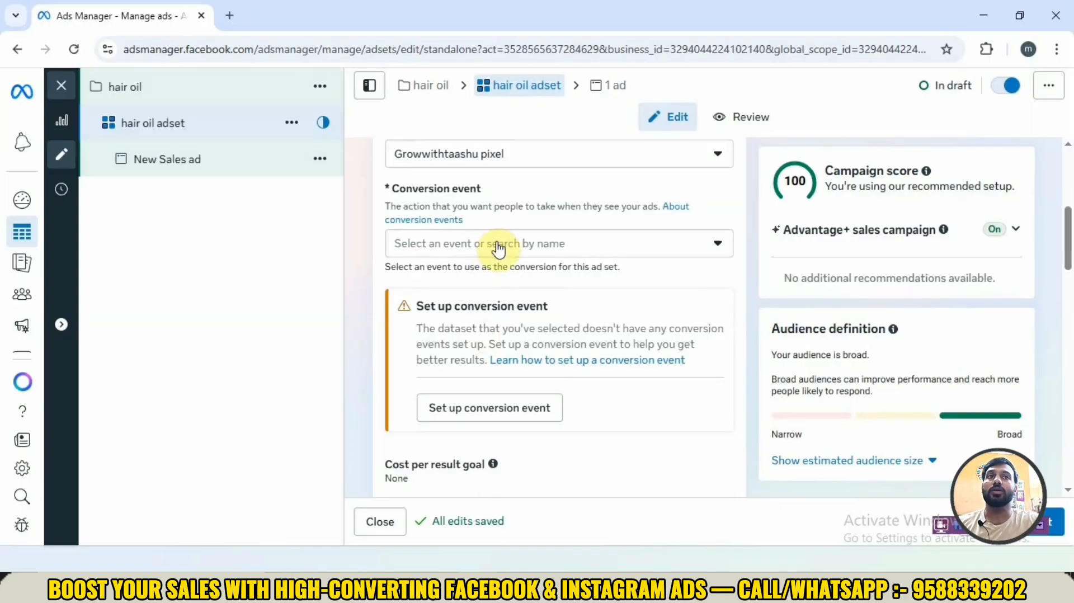
left_click(498, 249)
left_click(413, 272)
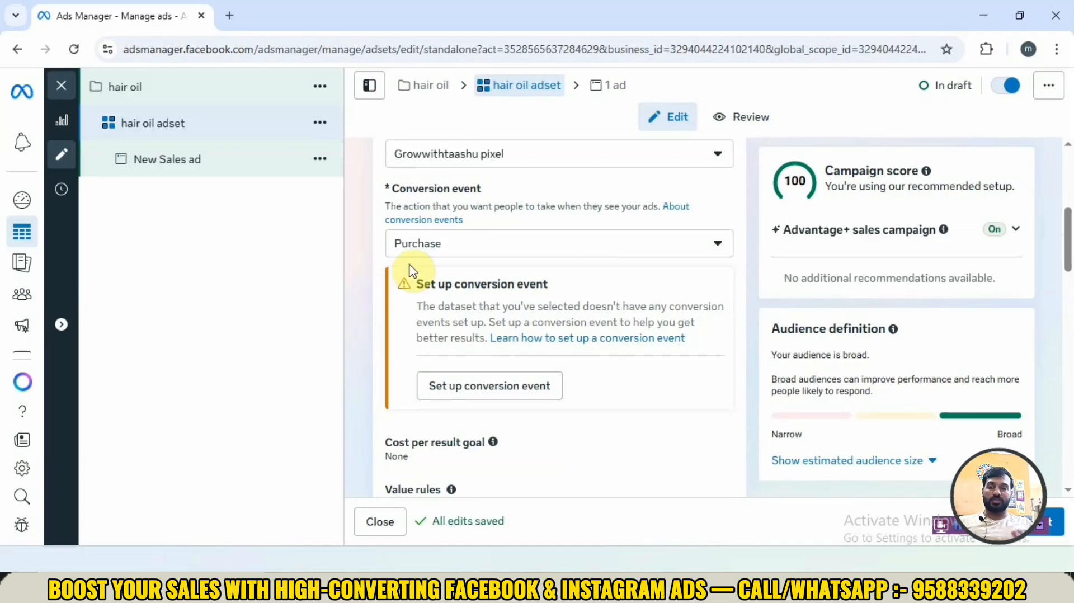
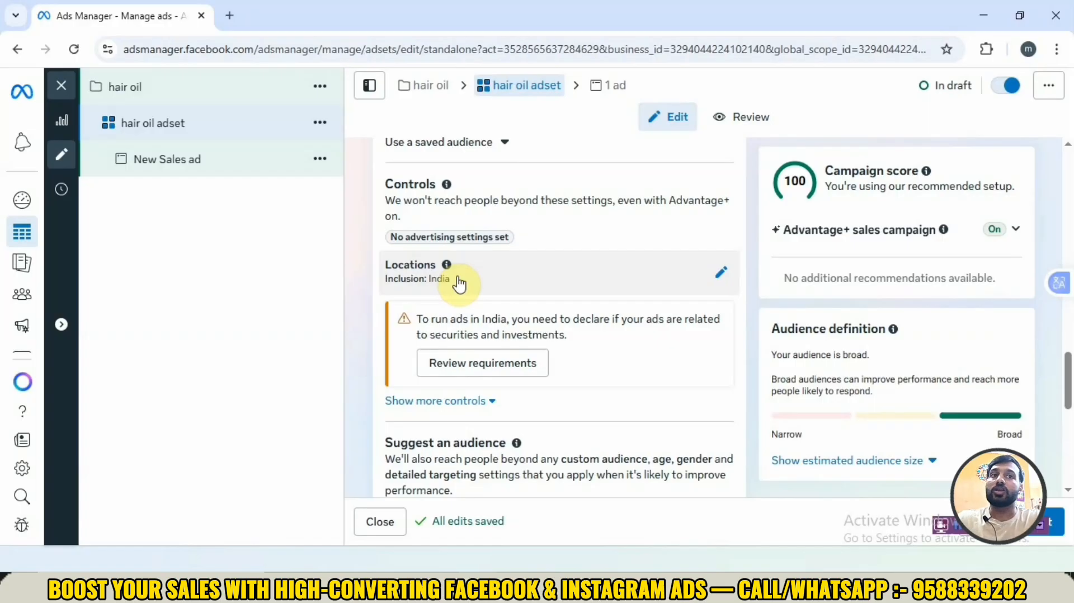
Step: Switch the ad set's audience setup to "Further limit the reach of your ads"
scroll(472, 369, "down", 1)
scroll(468, 370, "down", 2)
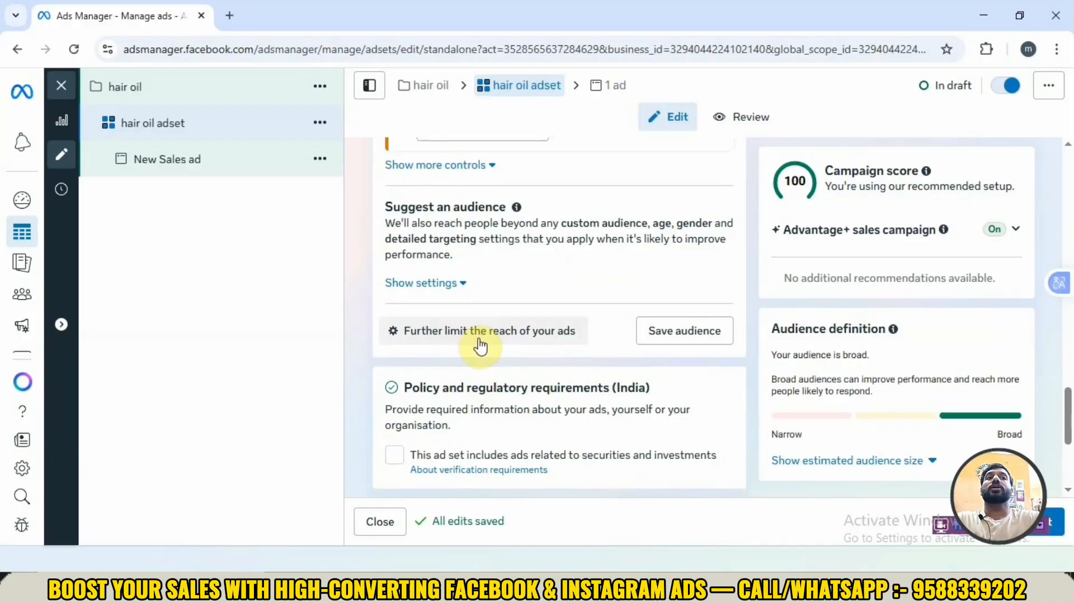
left_click(480, 343)
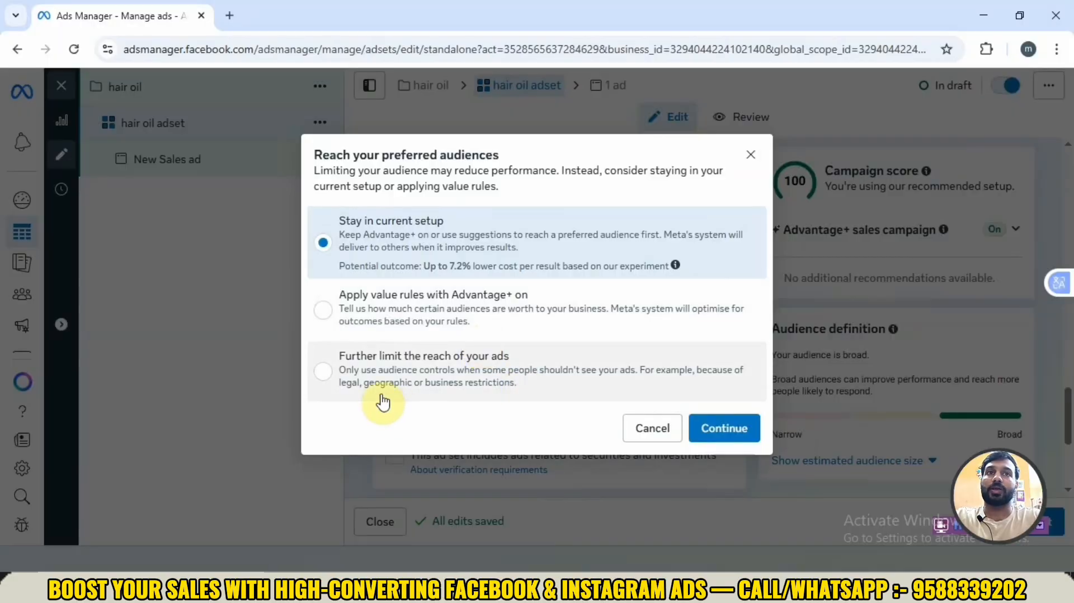
left_click(325, 372)
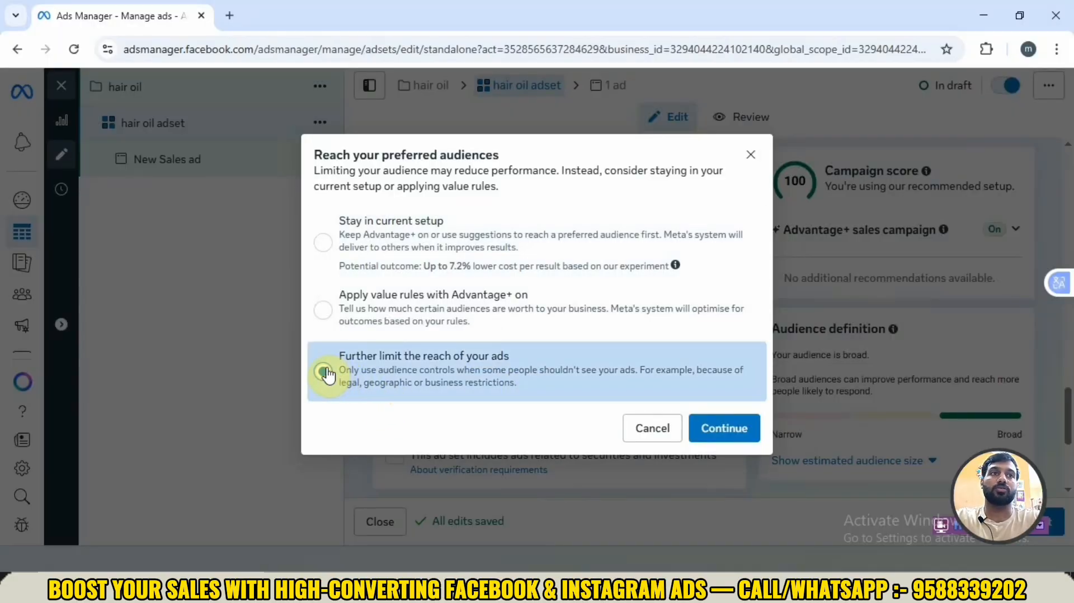
left_click(722, 428)
scroll(568, 403, "up", 8)
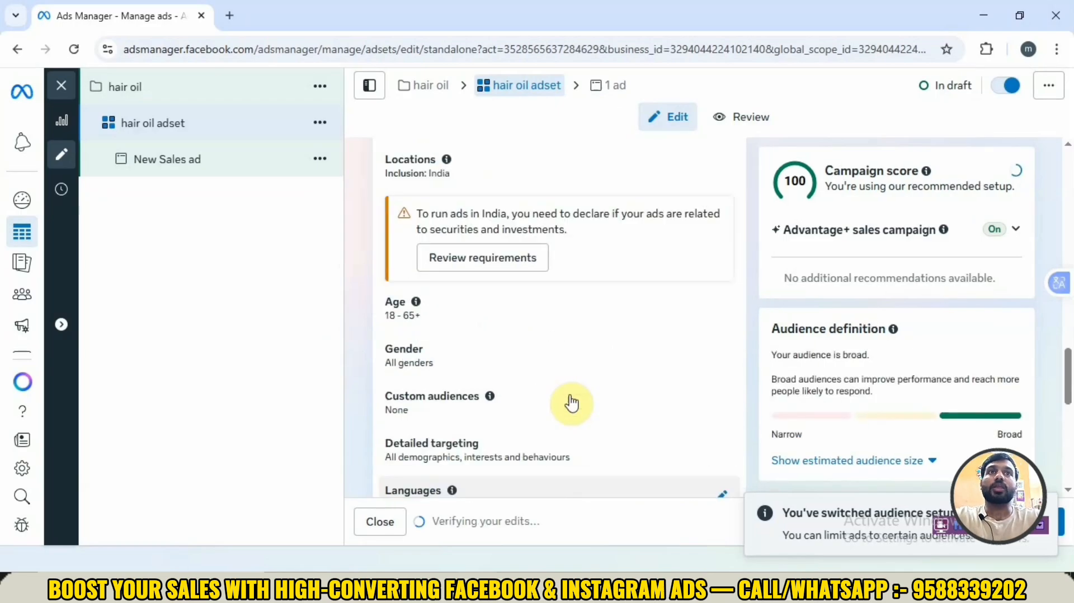
Step: Search detailed targeting for "hair care" and include the interest Hair care (personal care)
scroll(573, 402, "down", 3)
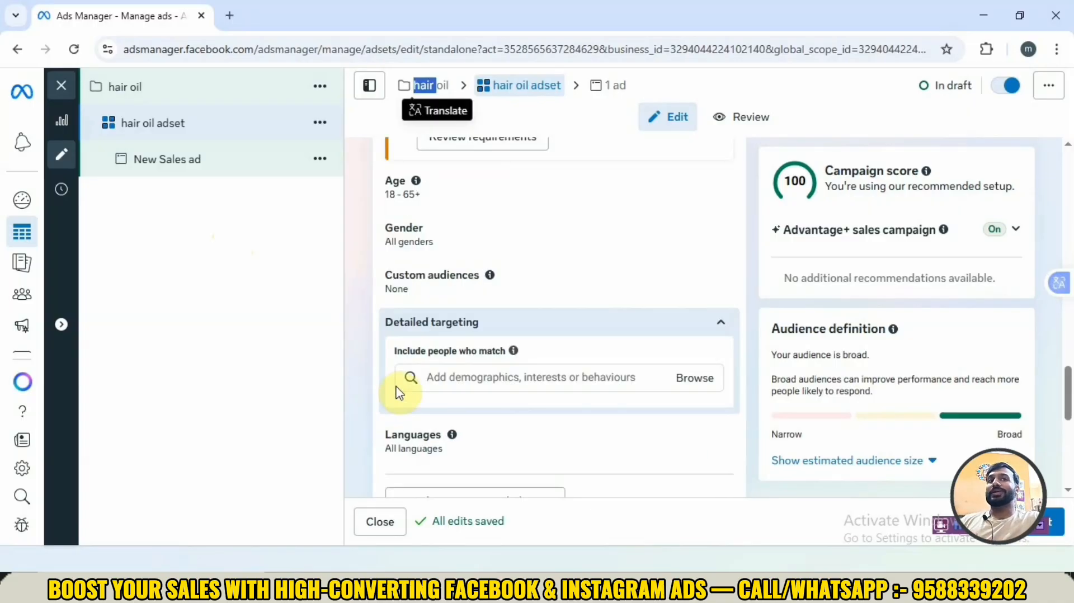
left_click(451, 382)
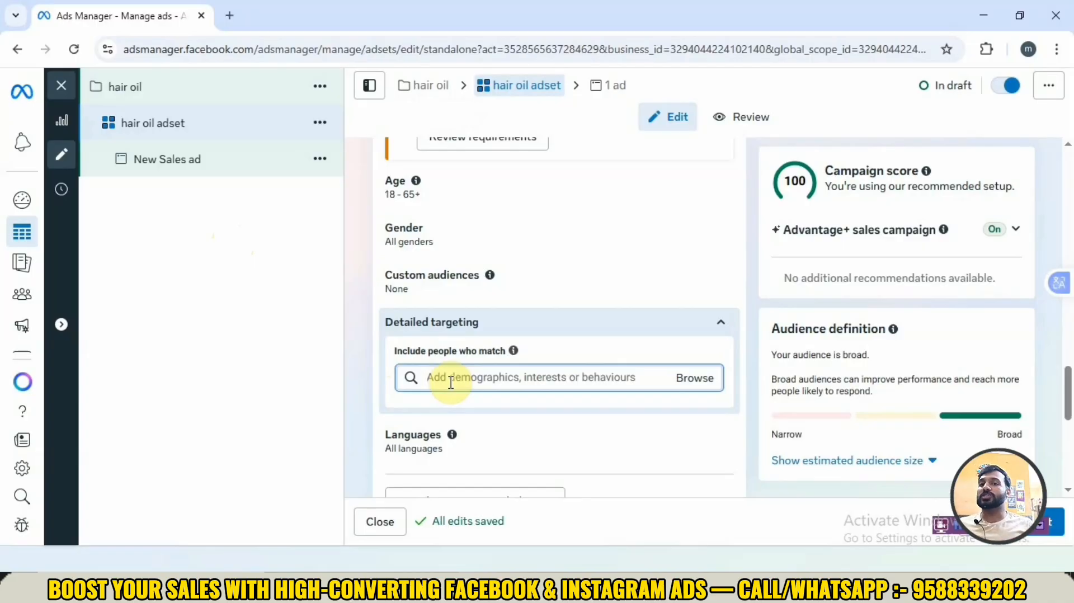
type("hair")
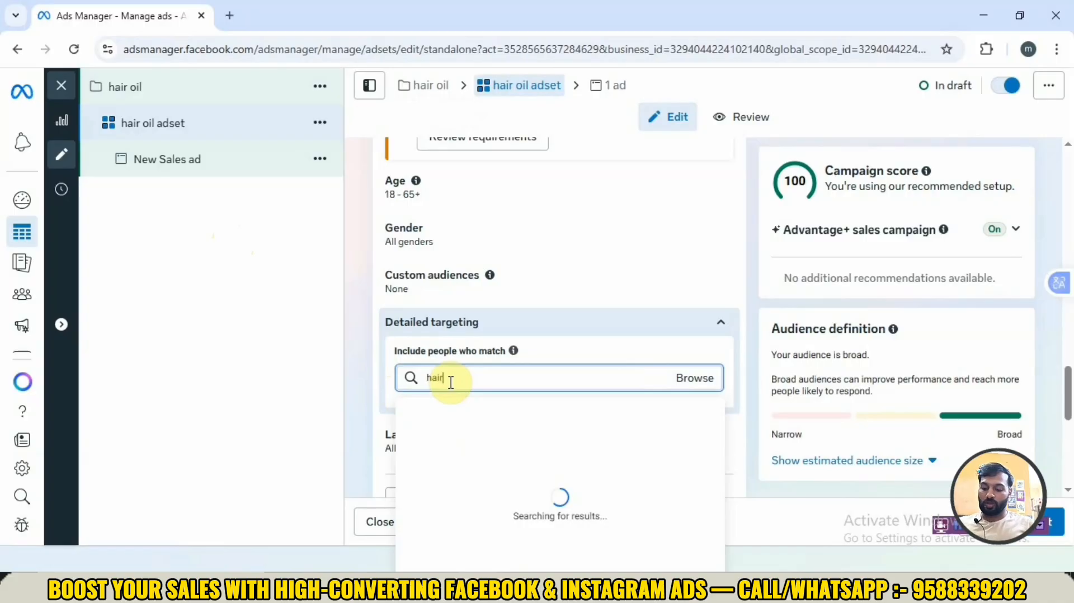
type(" care")
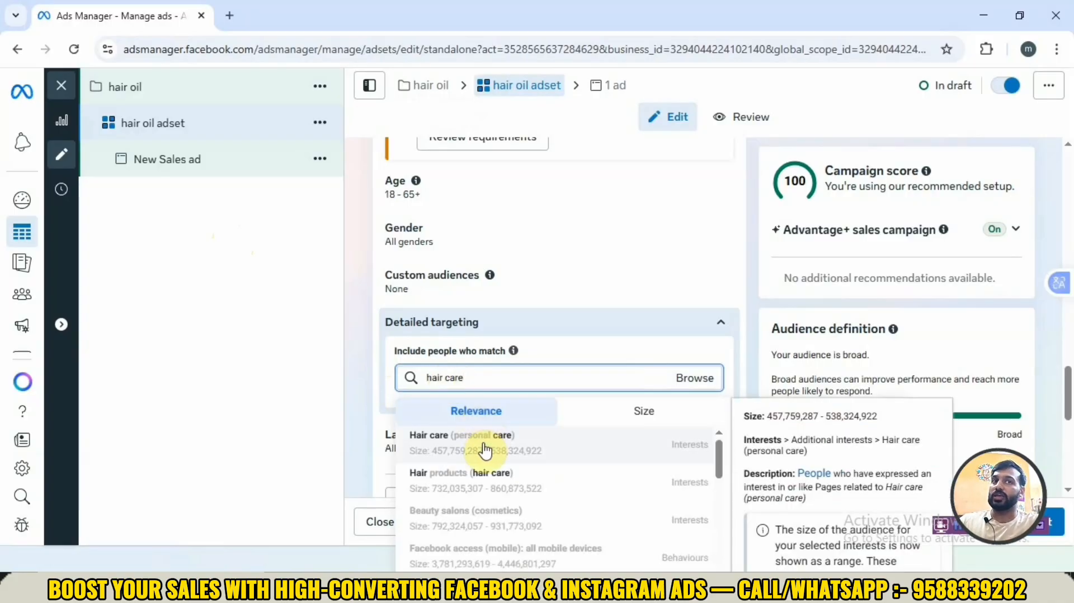
left_click(547, 467)
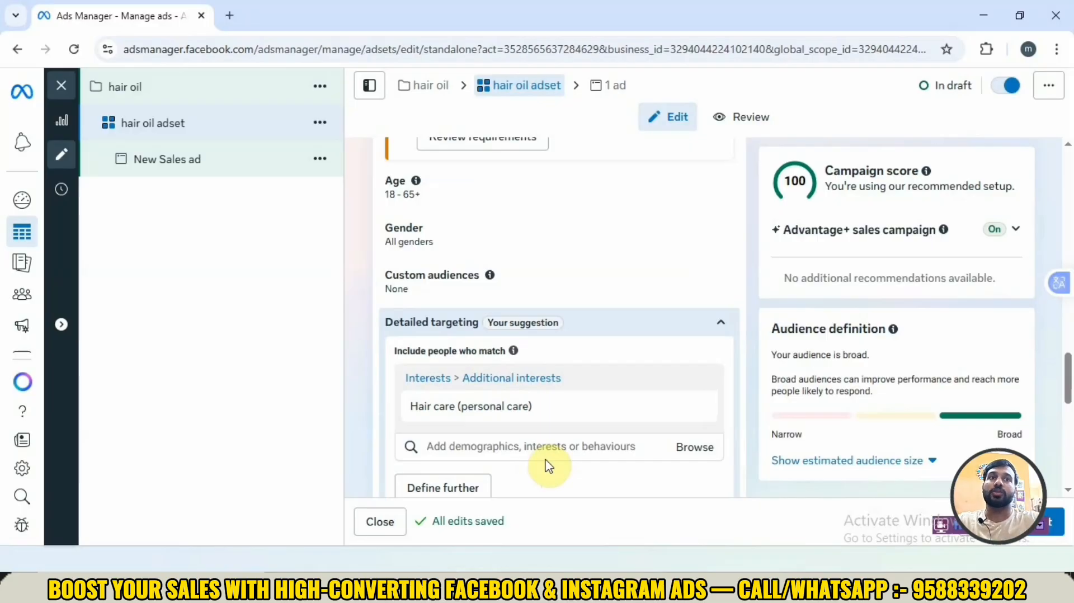
Step: Expand the additional placement settings of the ad set and review its devices, platforms and placement controls
scroll(546, 463, "down", 5)
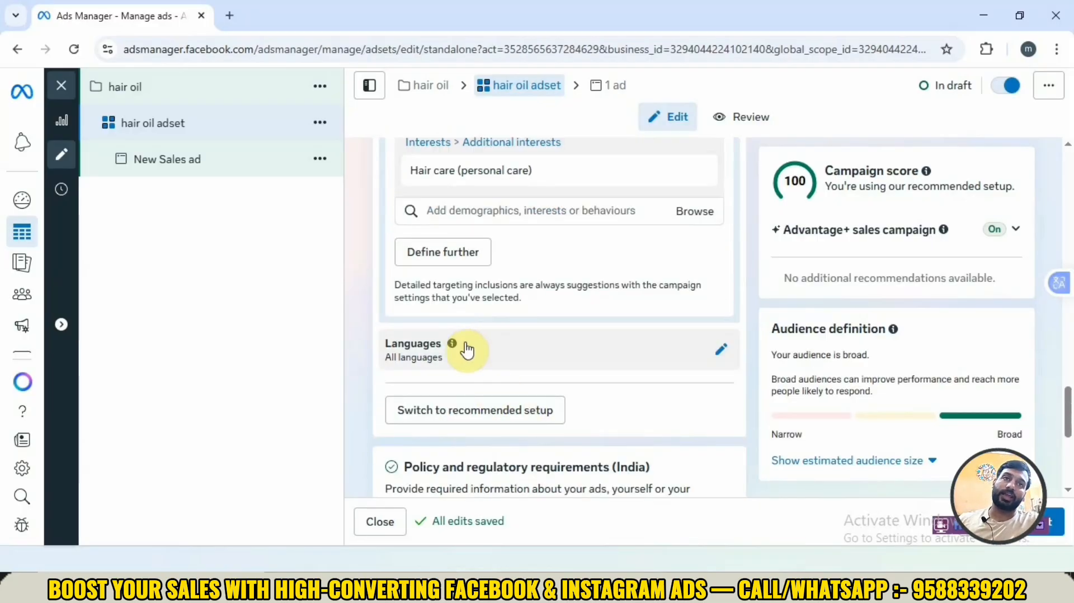
scroll(467, 351, "down", 5)
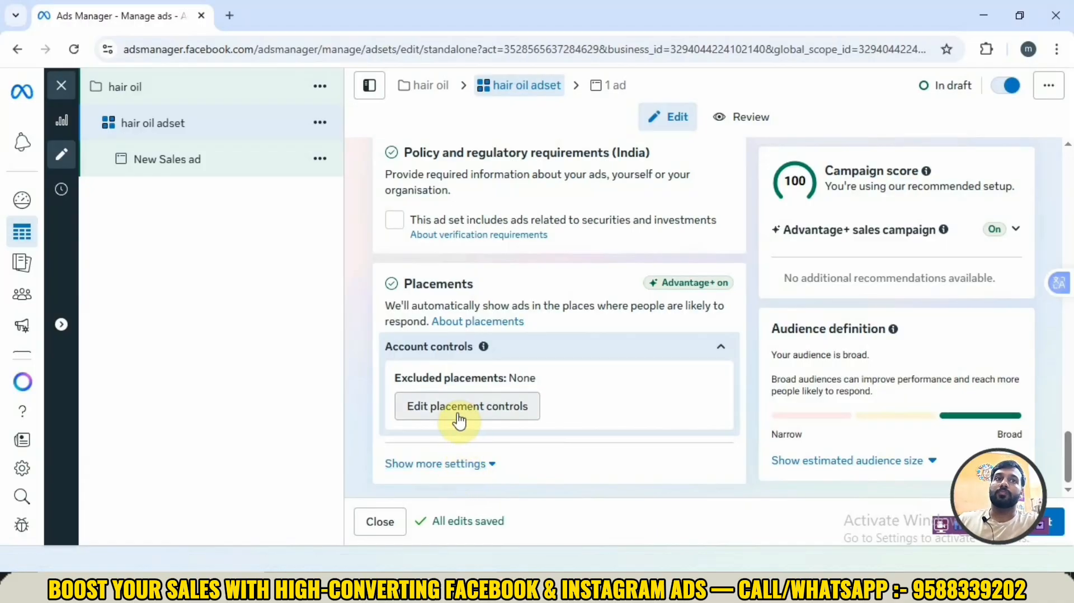
left_click(448, 473)
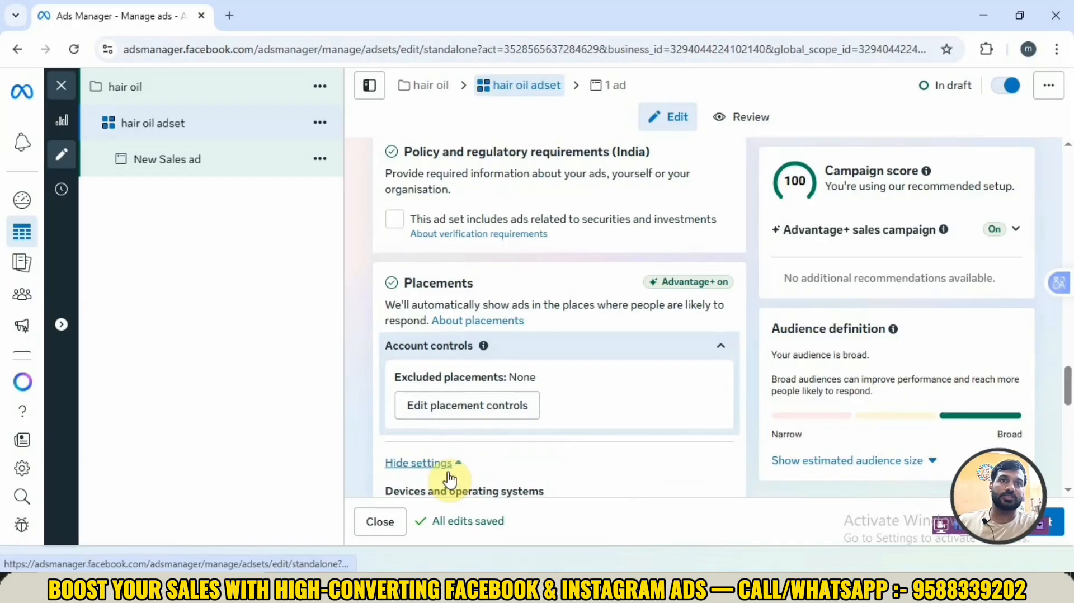
scroll(449, 472, "down", 4)
scroll(434, 333, "down", 2)
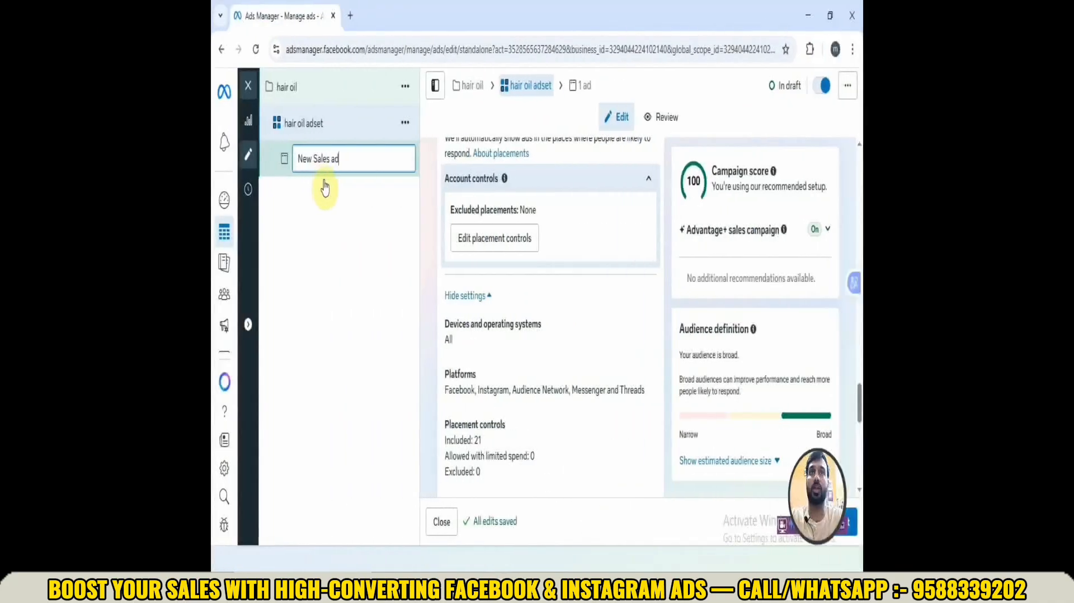
Step: Open the new sales ad for editing and rename it as "hair ad"
key("Return")
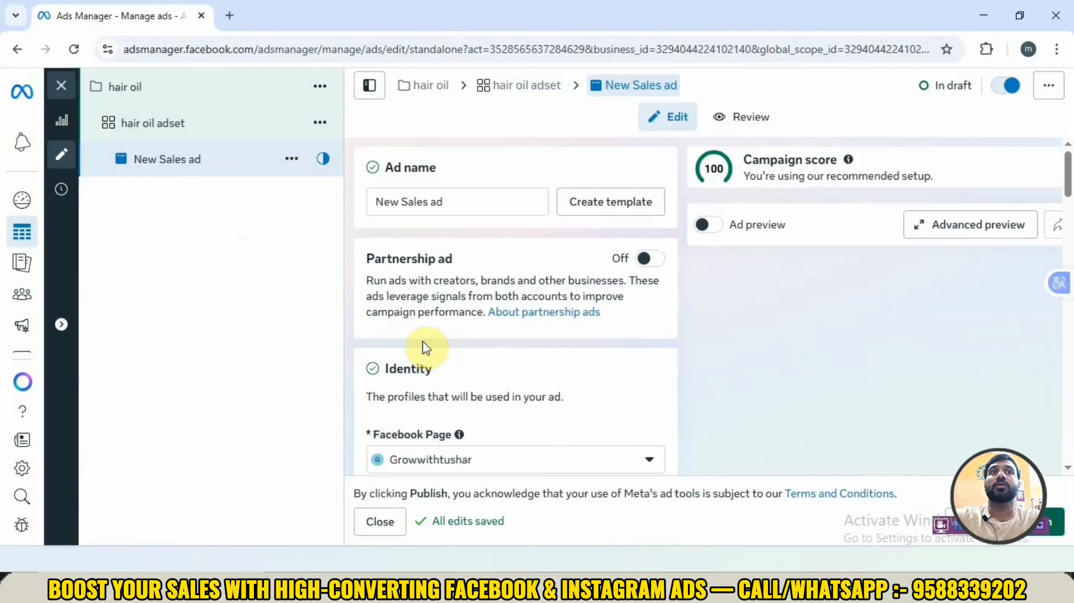
left_click(408, 206)
double_click(408, 202)
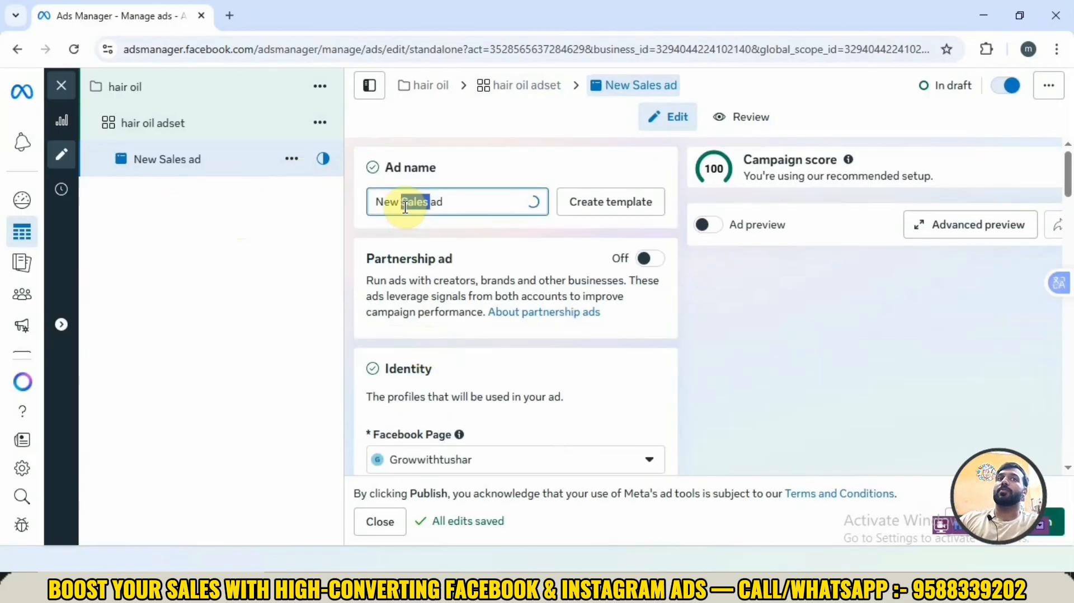
triple_click(406, 206)
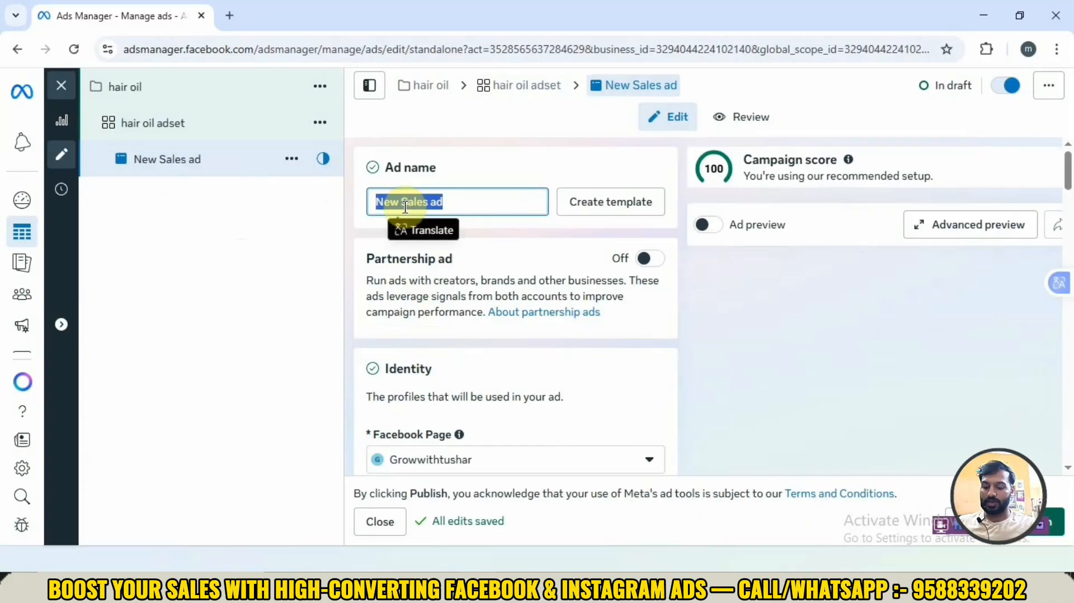
type("hair ad")
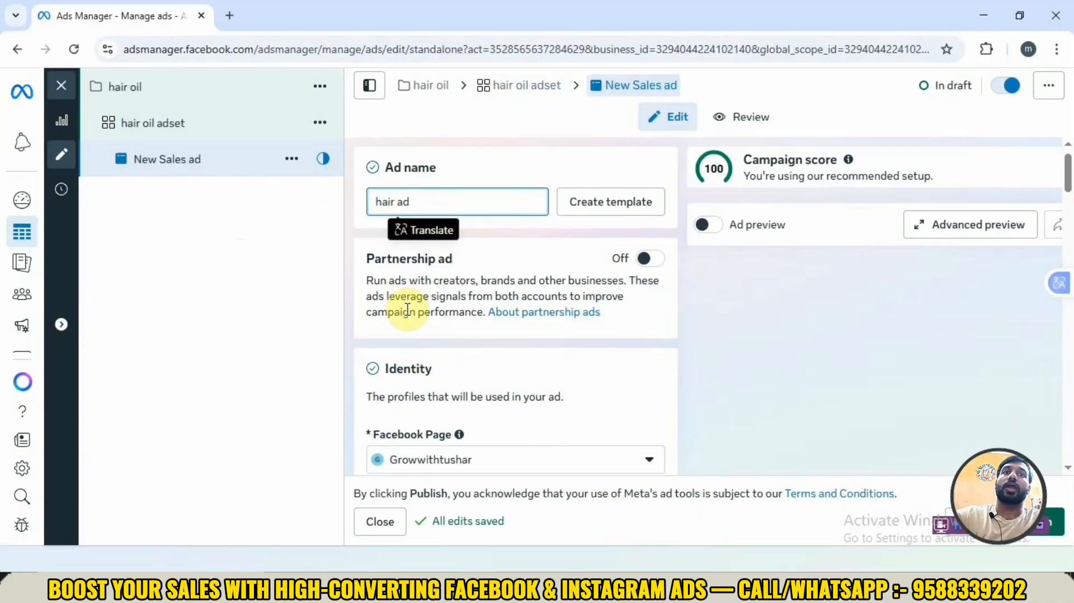
Step: Review the ad's identity and creative source settings, show more format options and select the Flexible format
scroll(407, 307, "down", 3)
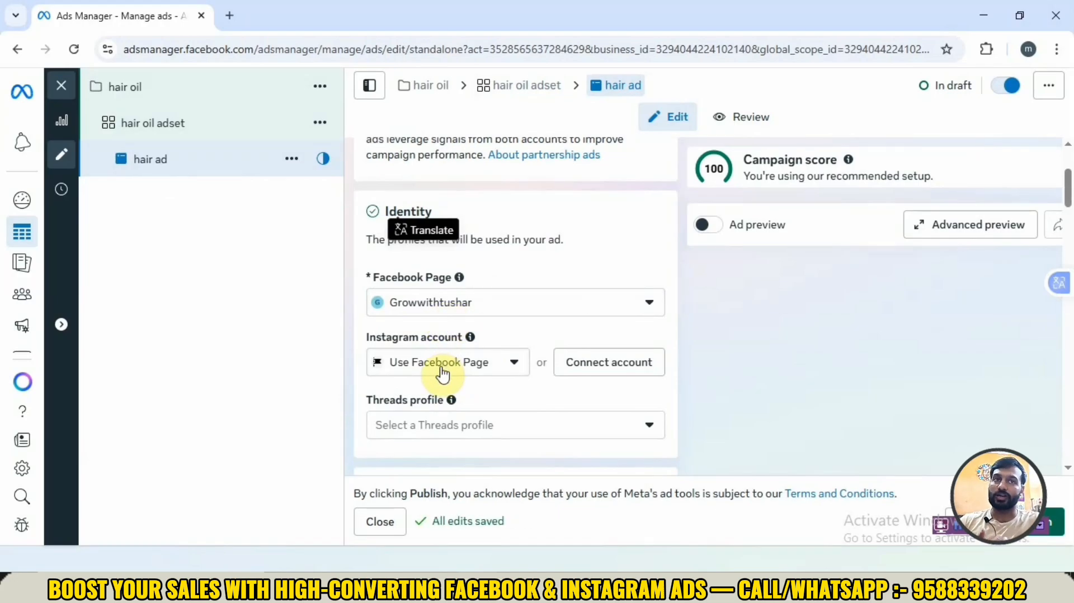
scroll(443, 372, "down", 5)
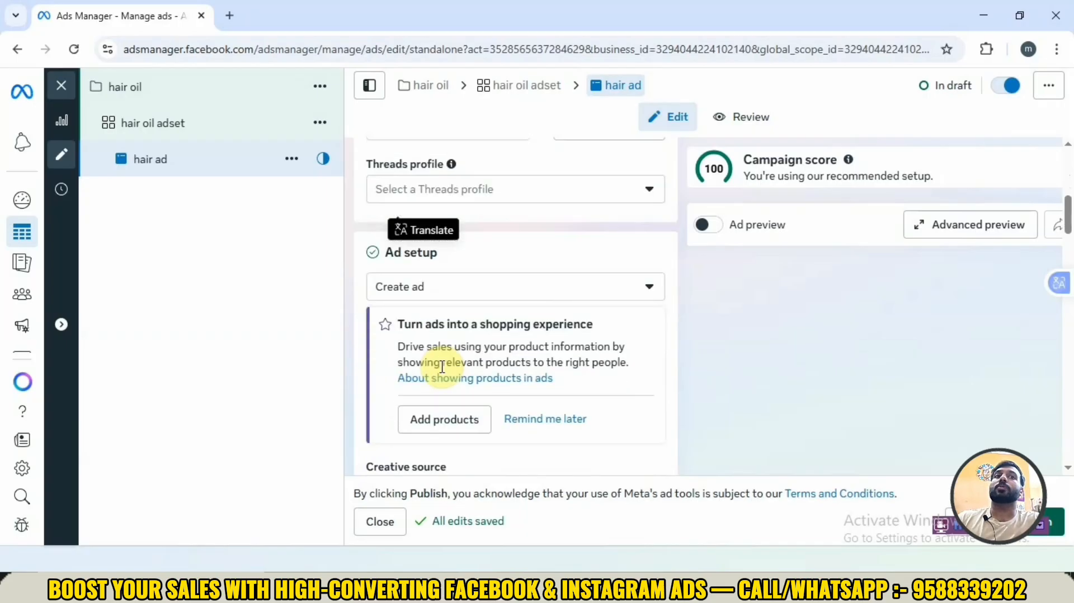
scroll(442, 369, "down", 2)
scroll(741, 366, "down", 2)
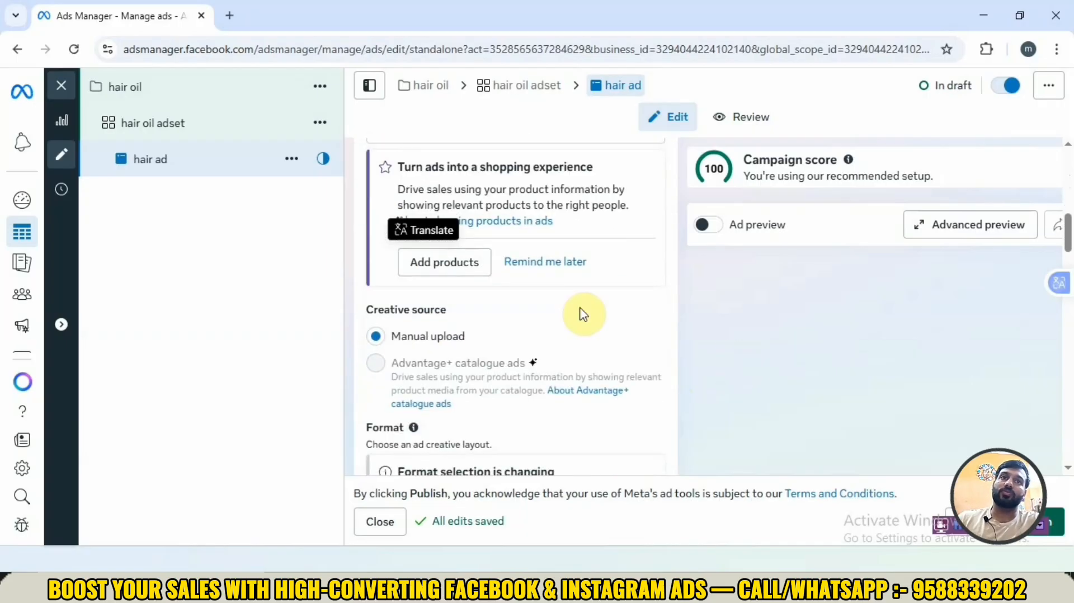
scroll(525, 302, "down", 6)
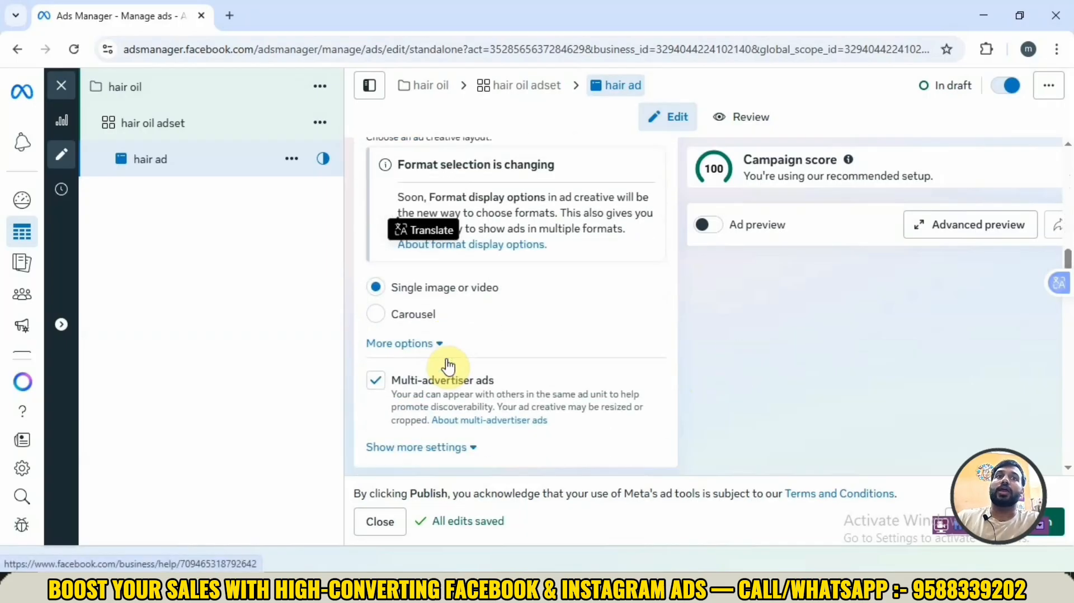
left_click(417, 339)
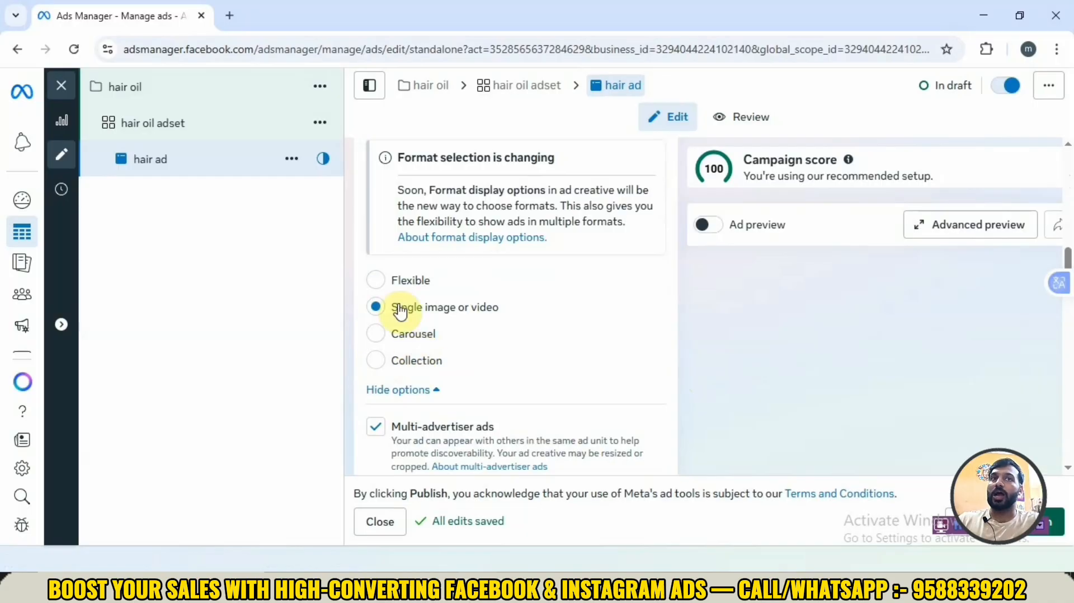
left_click(377, 280)
scroll(384, 415, "down", 4)
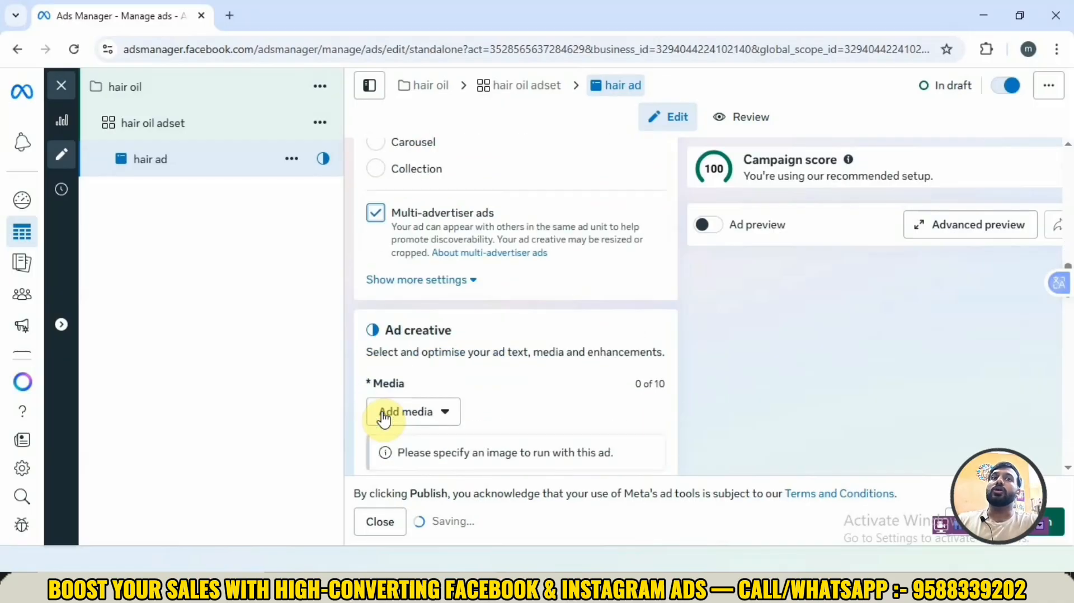
left_click(375, 168)
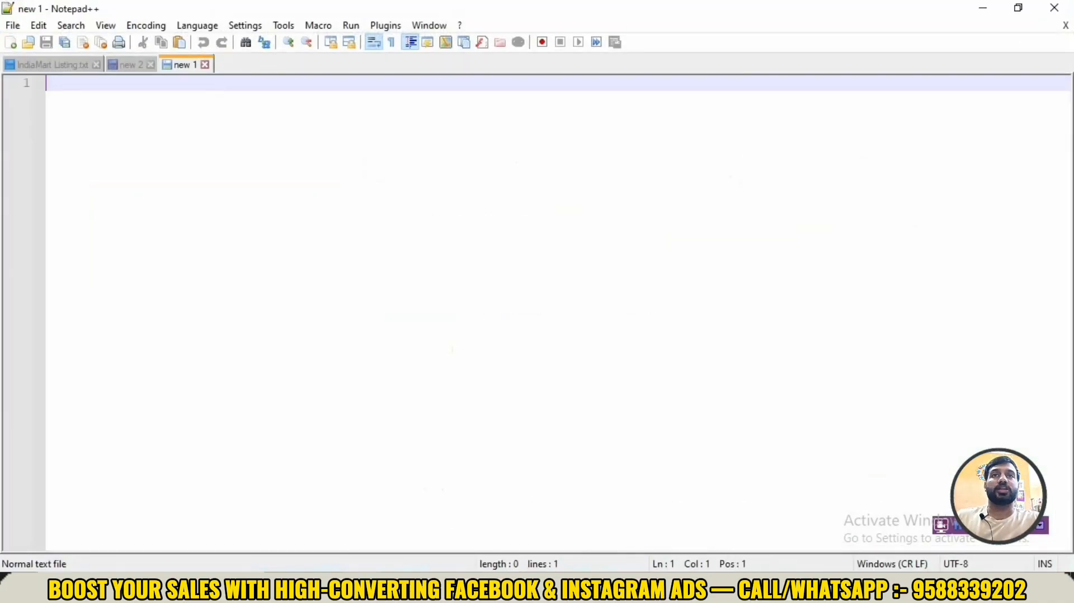
Step: In the blank Notepad++ document, write "3*2*2", leave an empty line, and add the line "3- video/image post"
type("3")
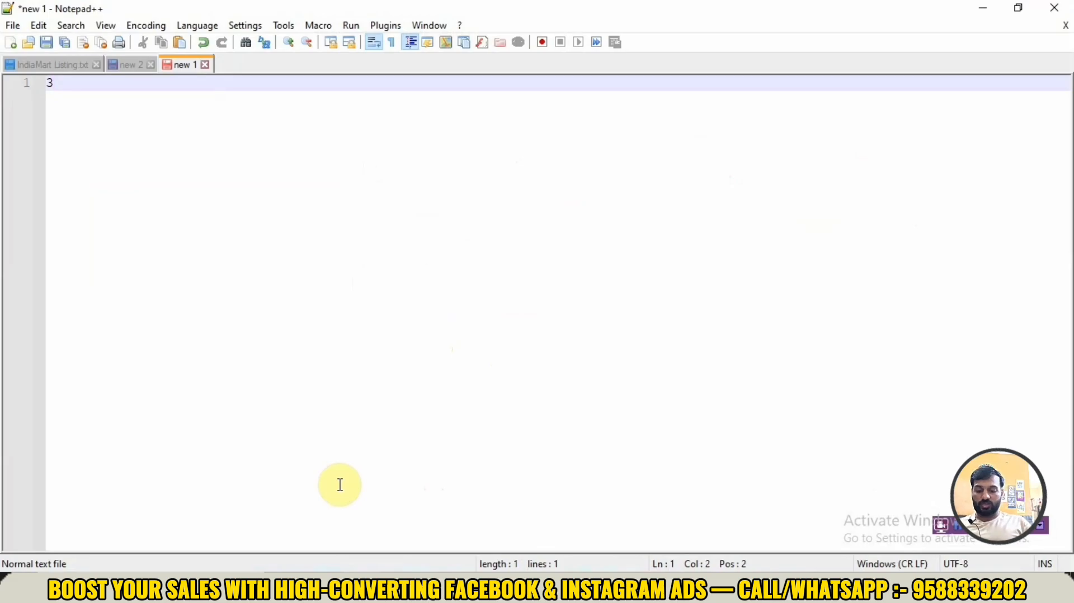
type("*2")
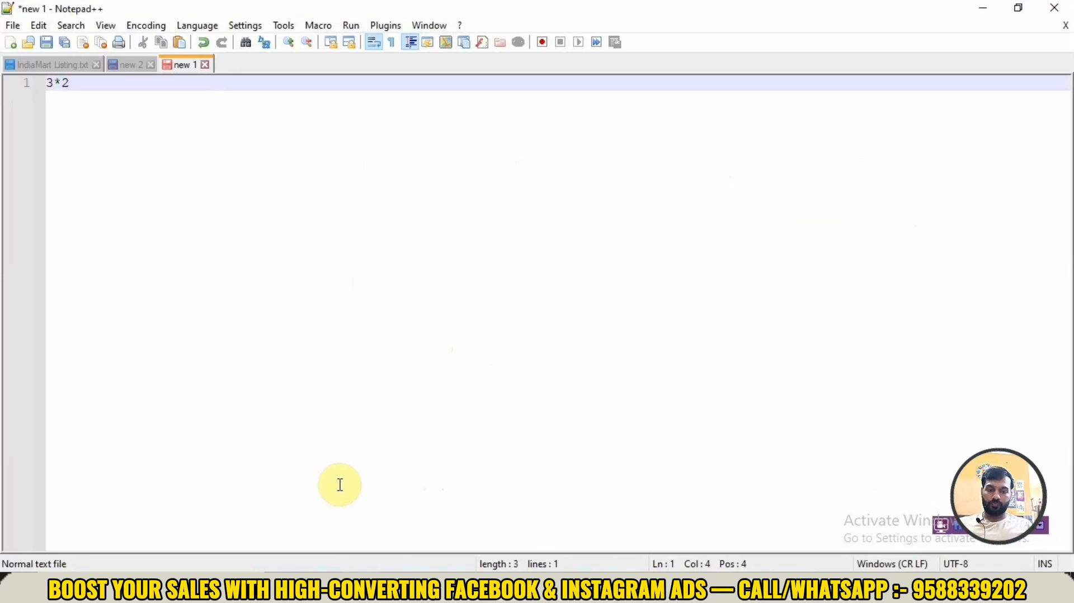
type("*")
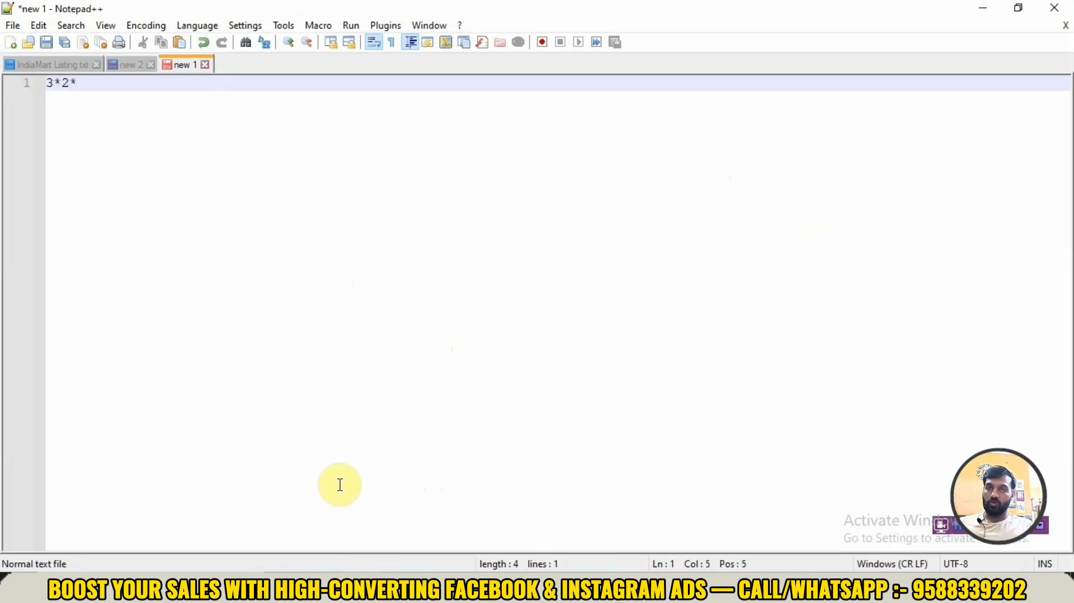
type("2")
key("Return")
key("Return")
type("3")
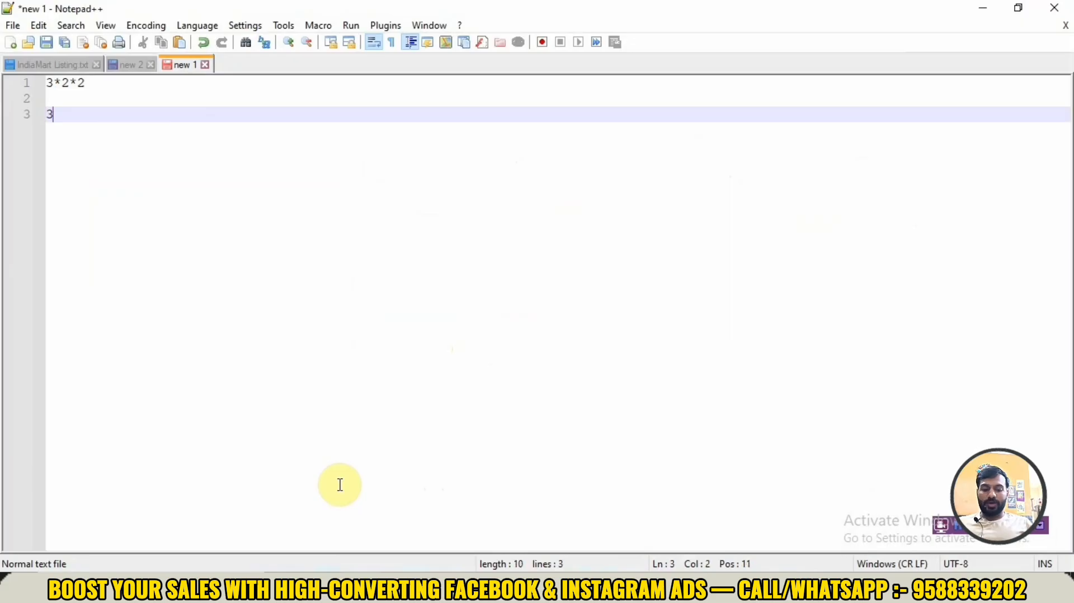
type("- ")
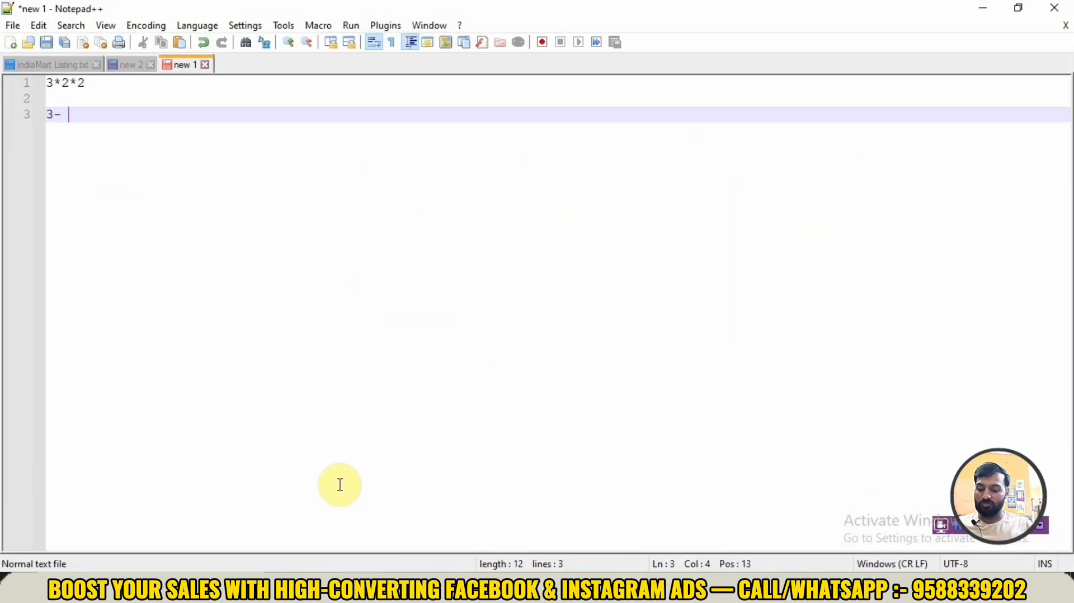
type("video")
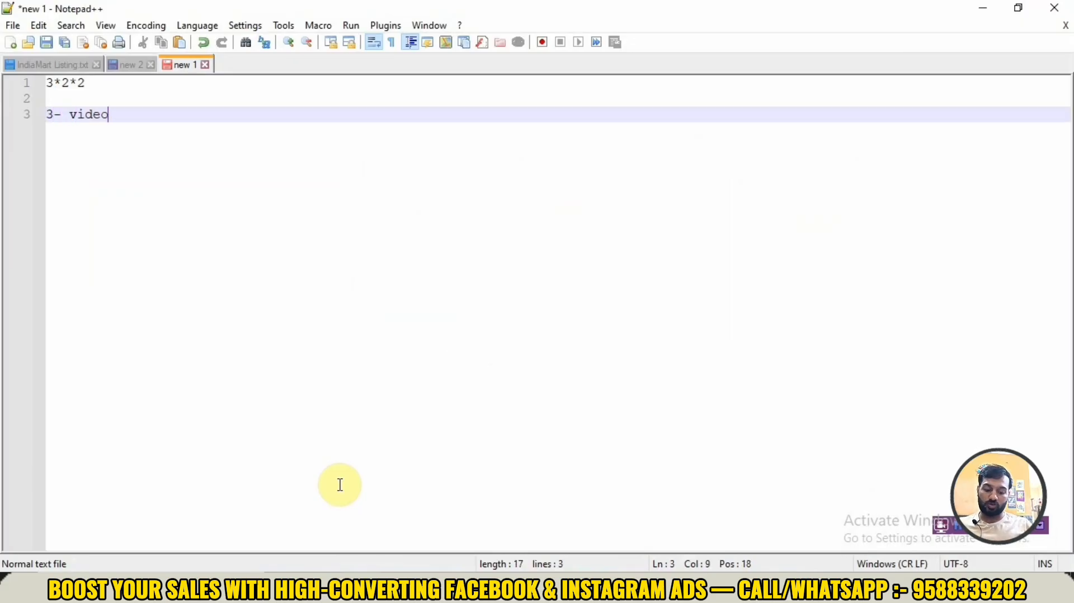
type("/image")
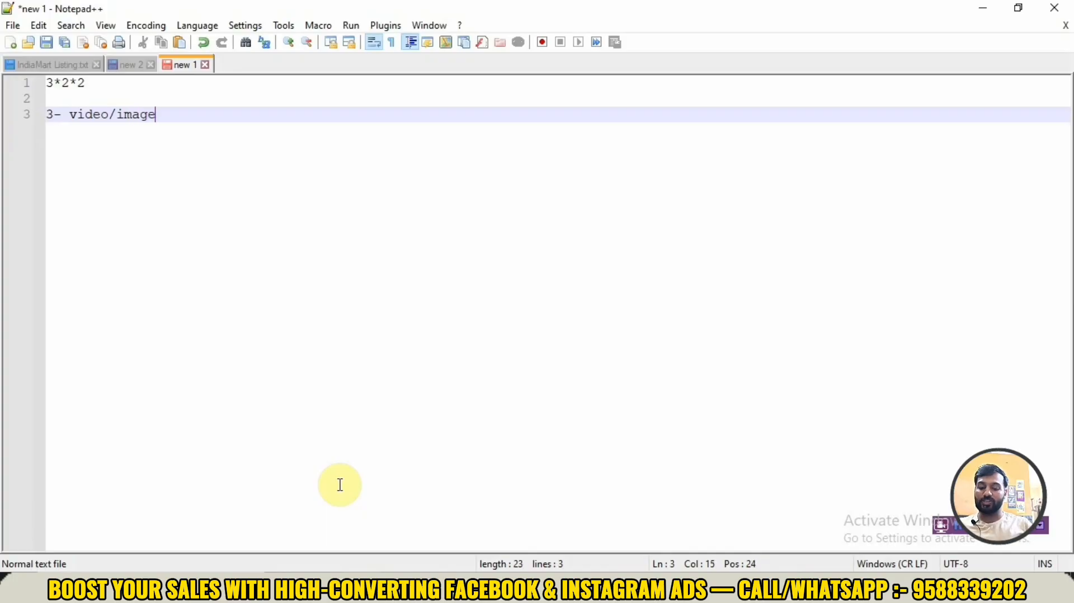
type(" post")
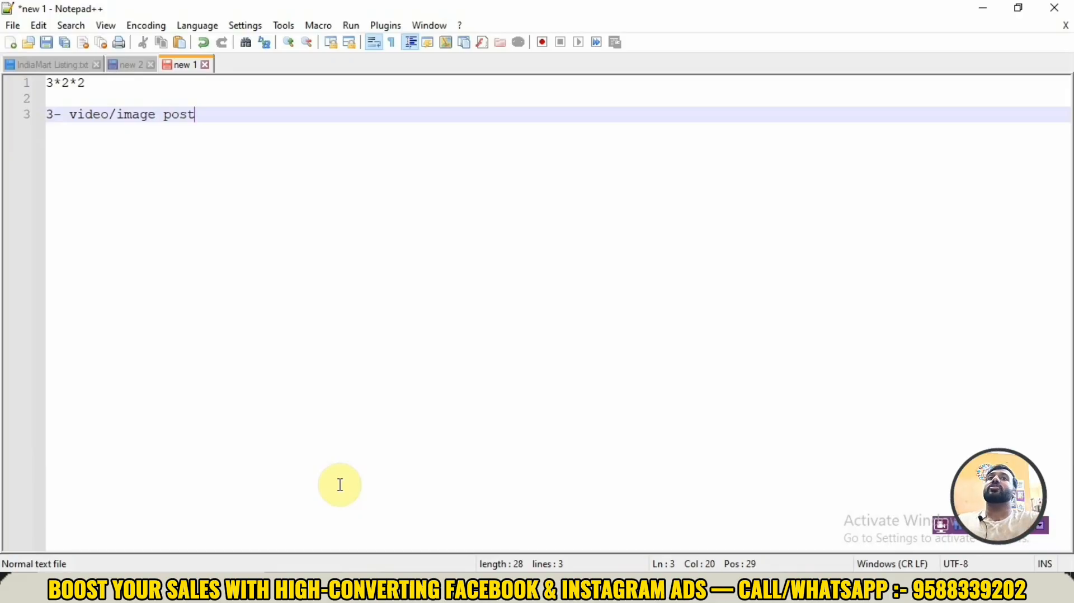
Step: Add the lines "2 - primary" and "2- heading" below the video/image post line of the note
key("Return")
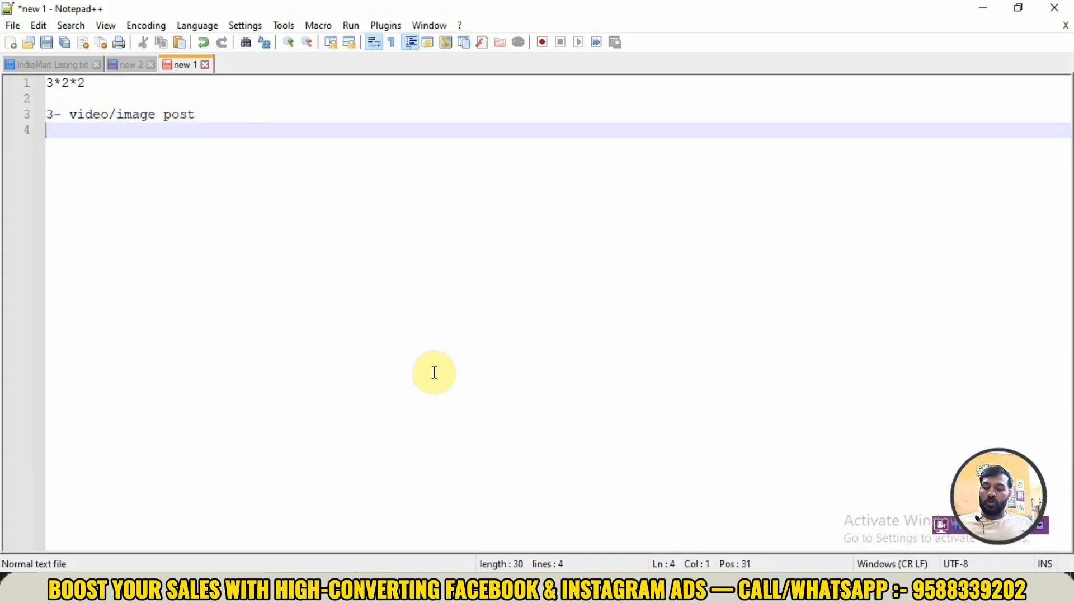
type("2 - ")
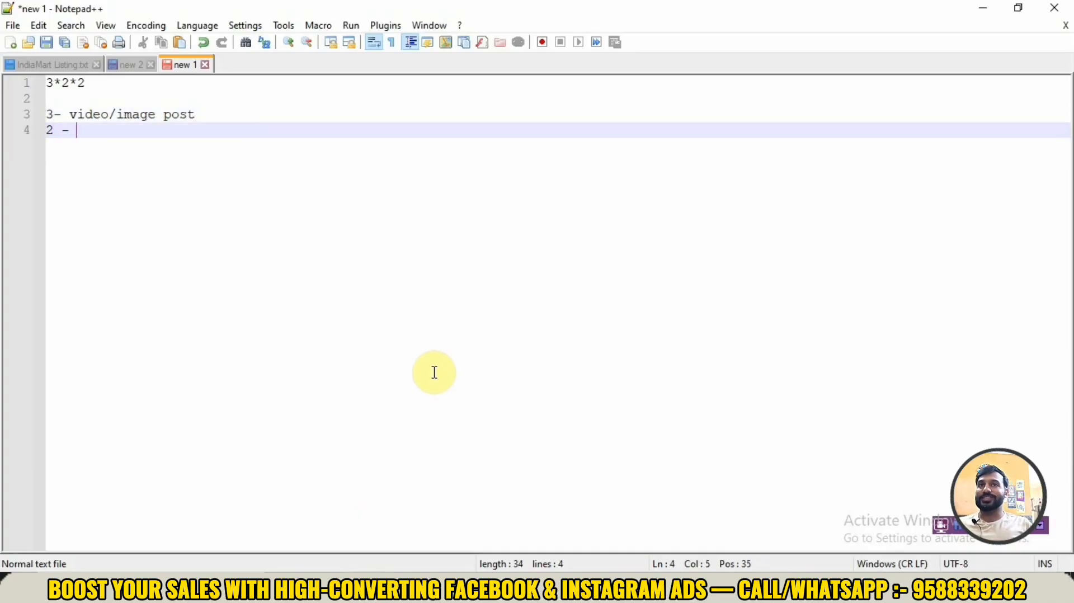
type("pri")
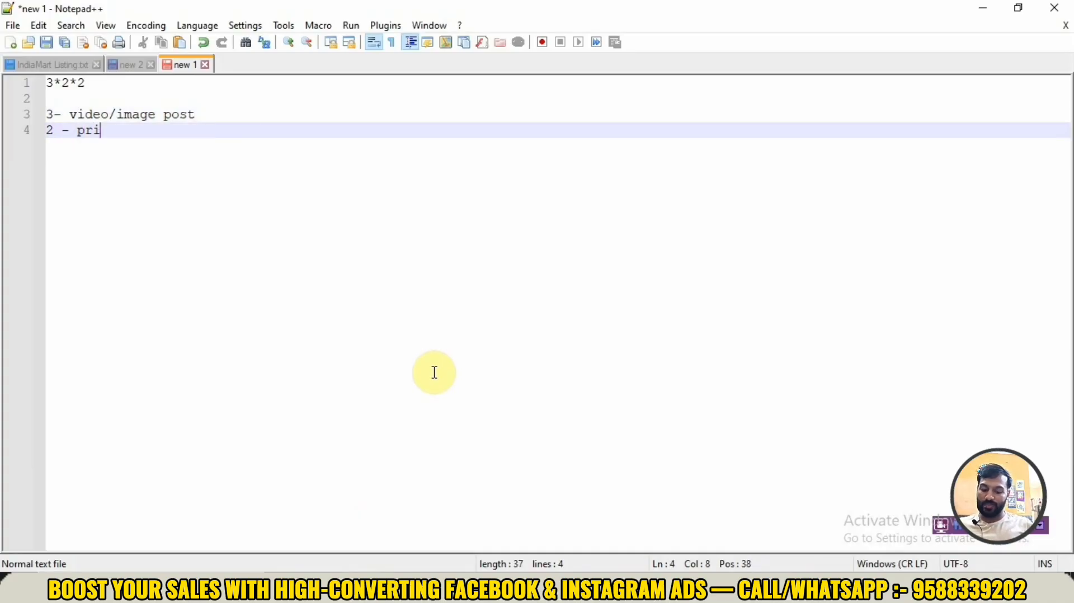
type("mary")
key("Return")
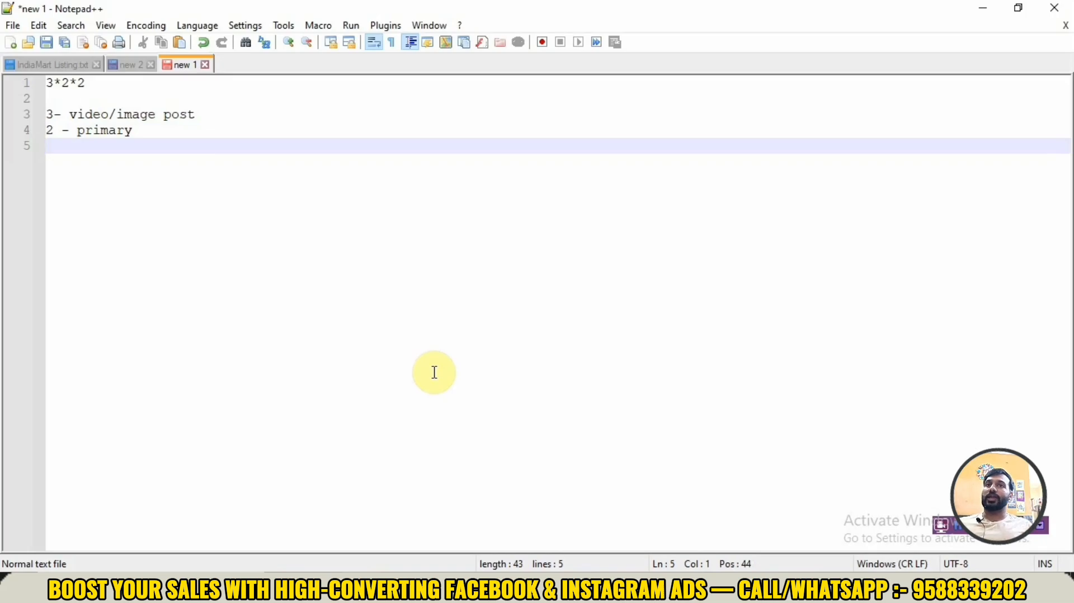
type("2")
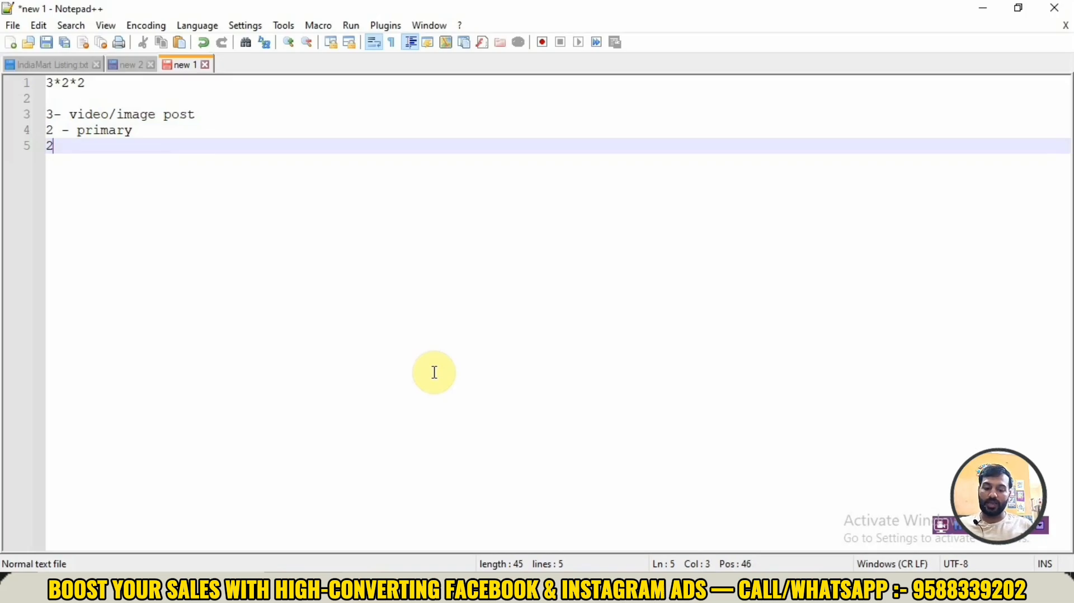
type("- heading")
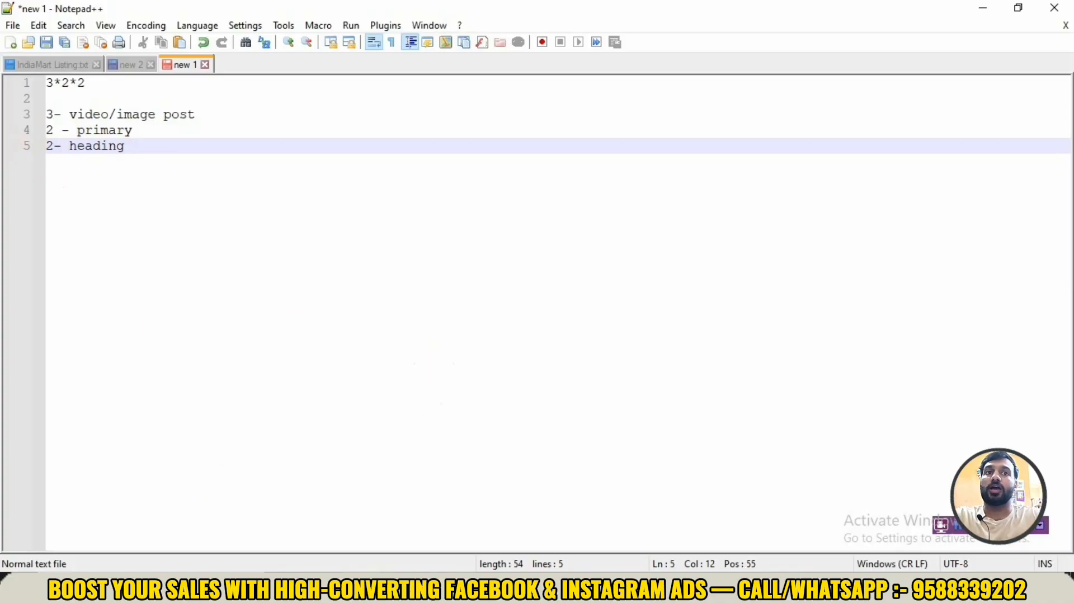
Step: Switch back to Ads Manager, review the Flexible ad's media options, and open its video picker and close it without selecting anything
mouse_move(479, 593)
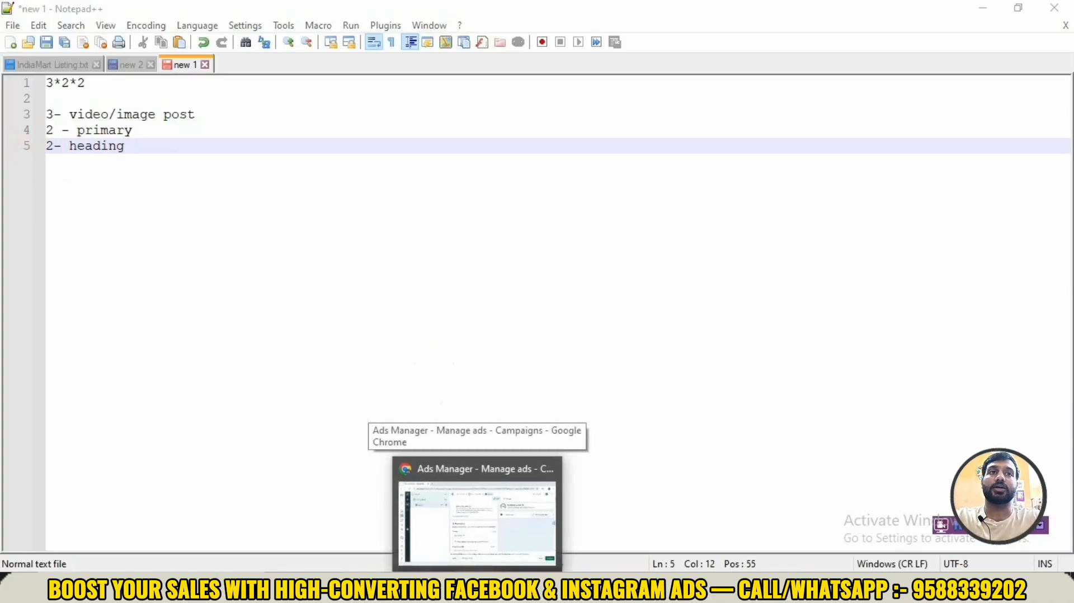
left_click(479, 504)
scroll(511, 348, "up", 4)
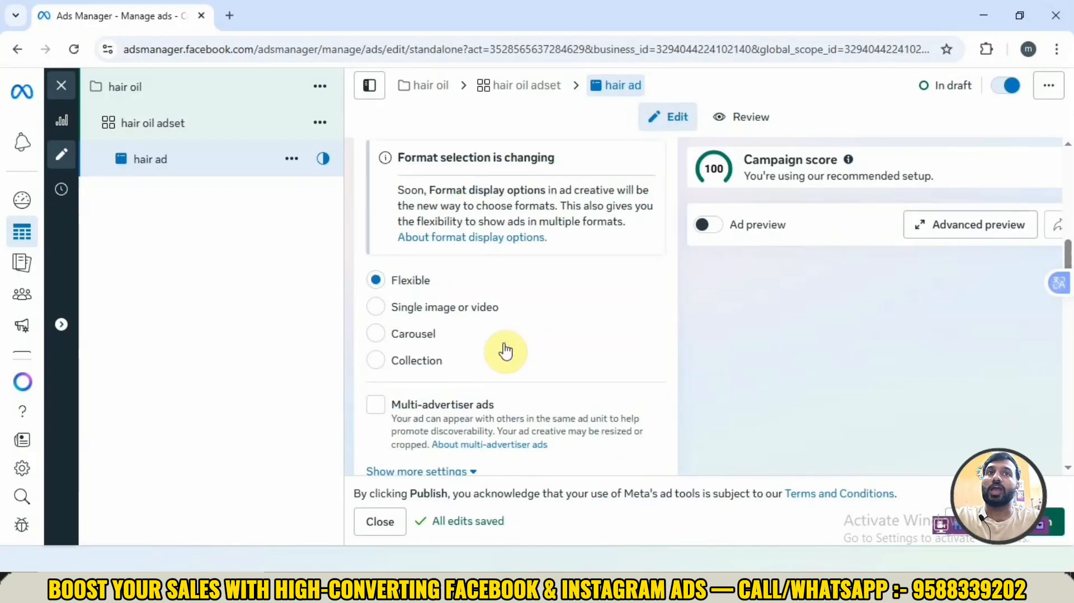
scroll(419, 330, "down", 5)
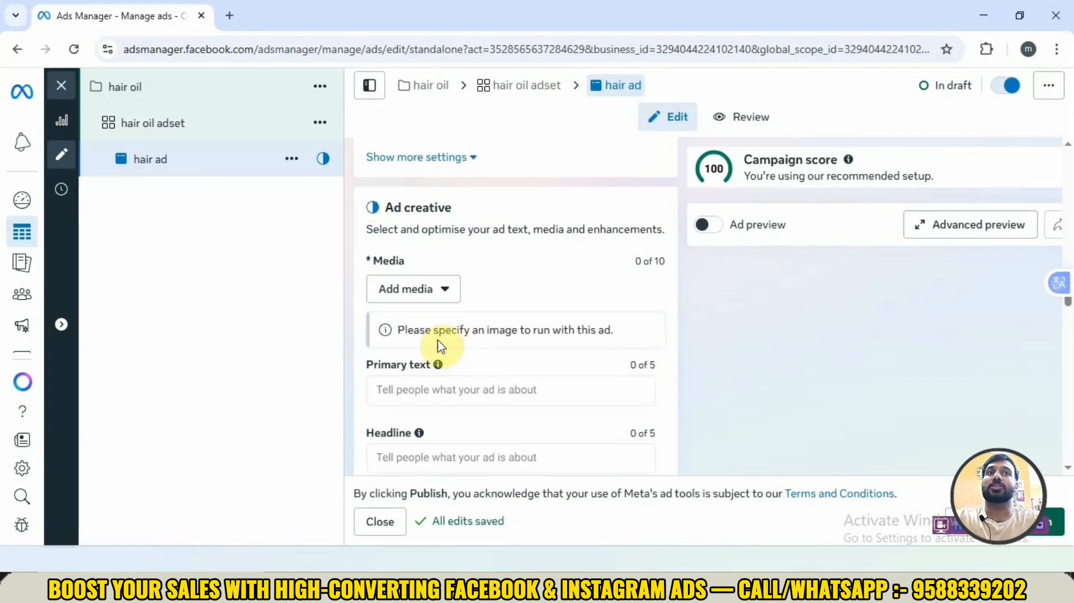
left_click(394, 302)
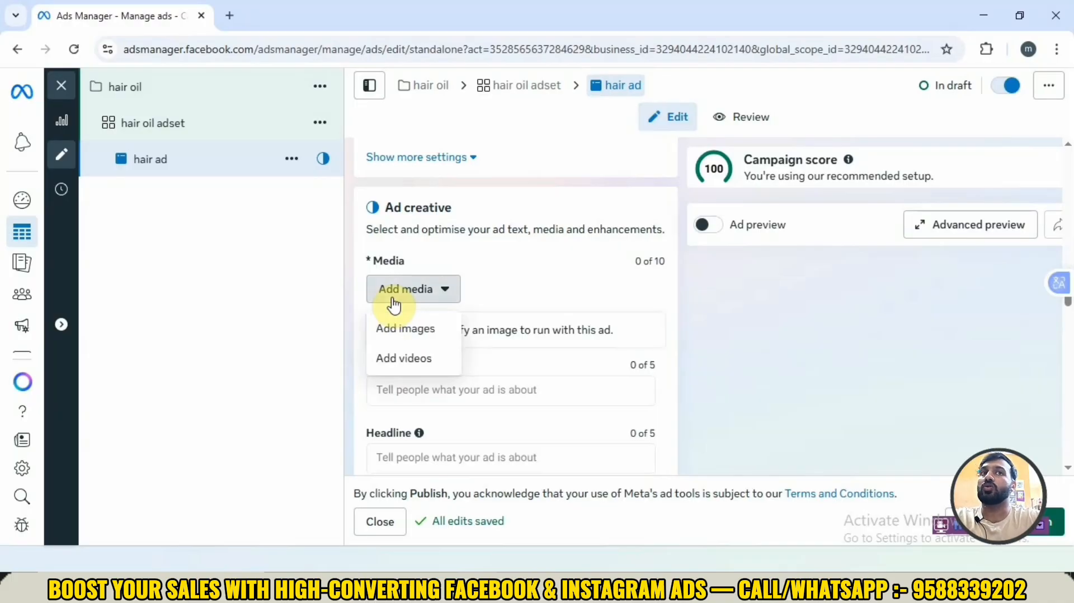
left_click(400, 366)
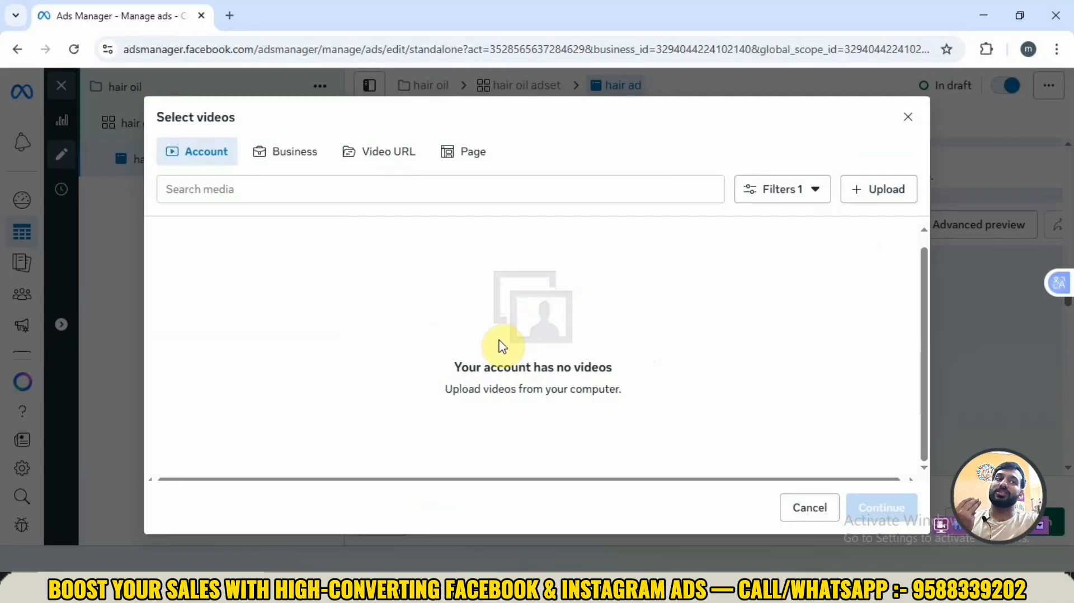
left_click(903, 126)
Step: Switch to ChatGPT and begin the prompt "hi chatgpt, i am selling hair oil and i am setup a facebook ad for it and i"
scroll(473, 305, "down", 2)
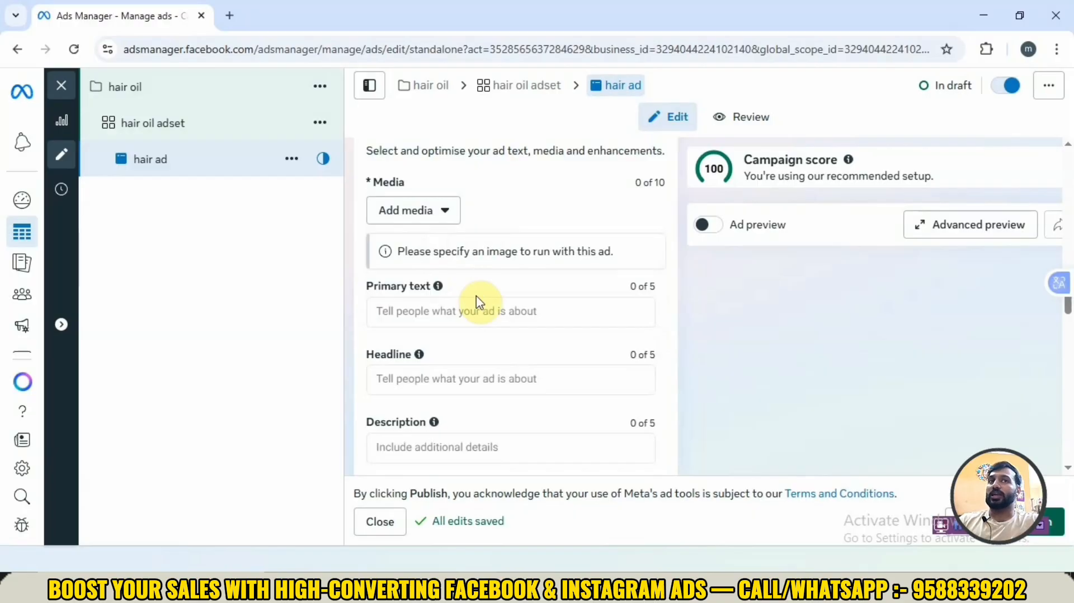
left_click(478, 309)
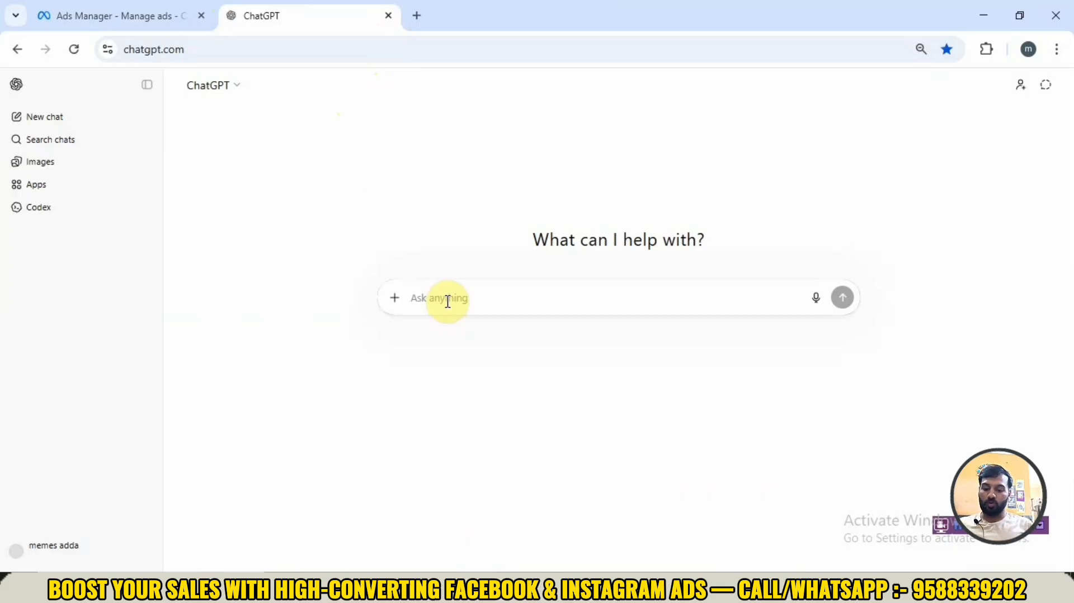
type("hi chatgpt, ")
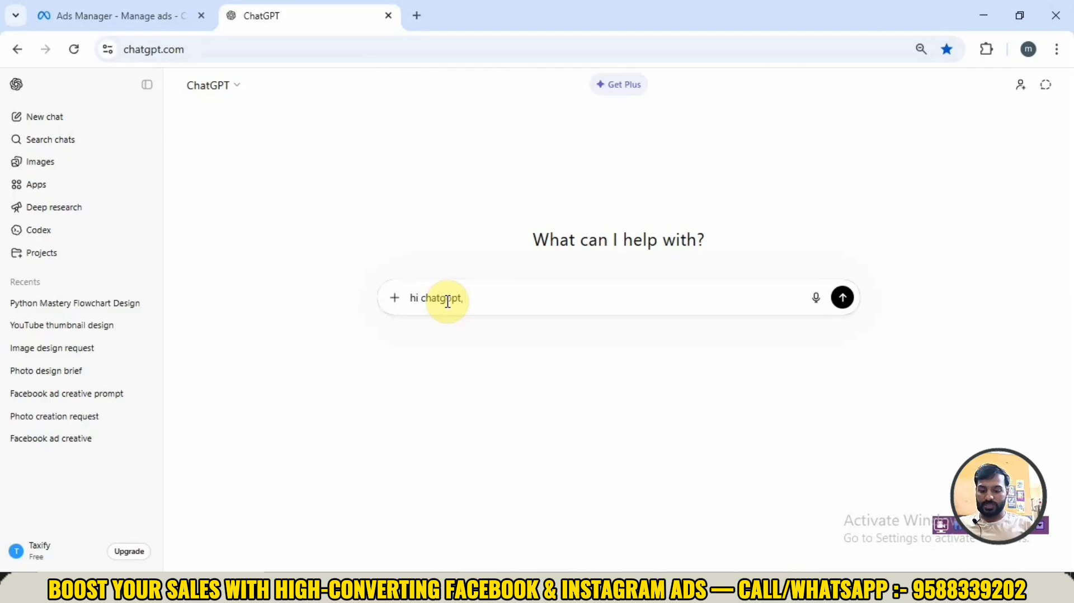
type("i am selli")
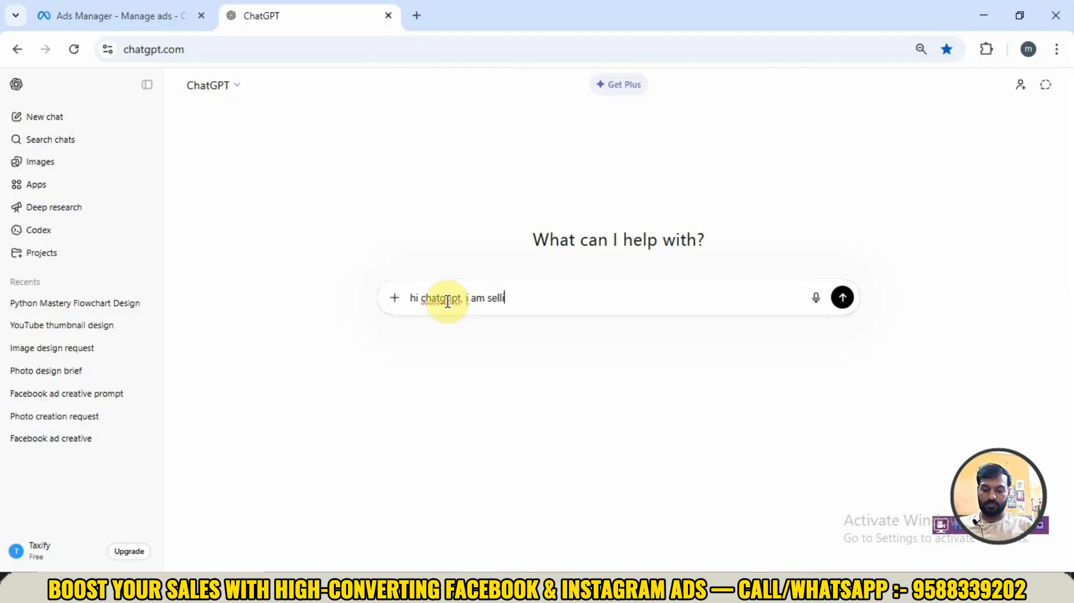
type("ng hair oil")
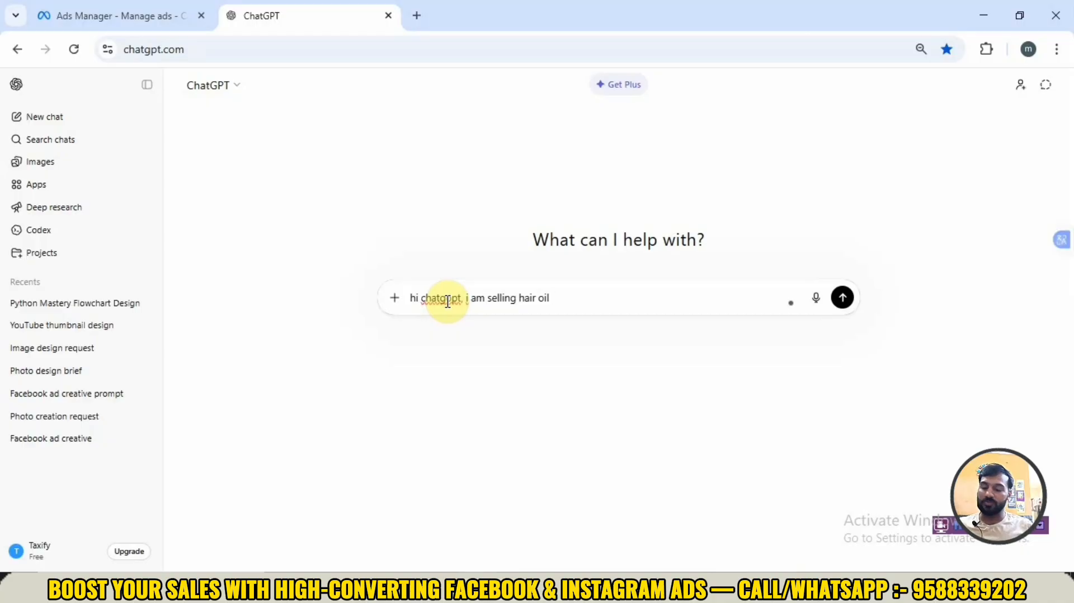
type("a")
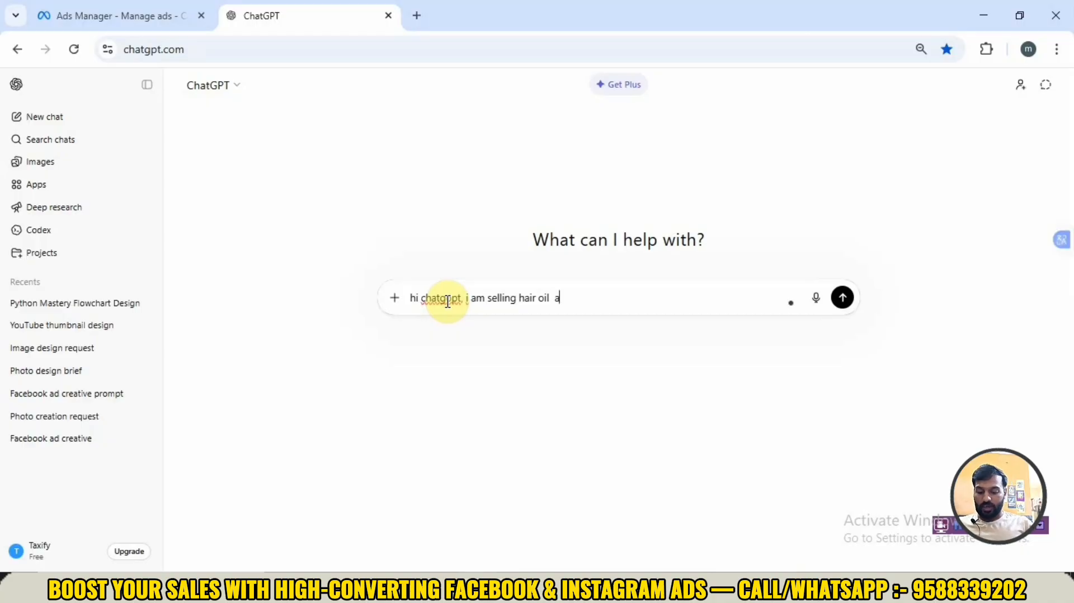
type("nd i am set")
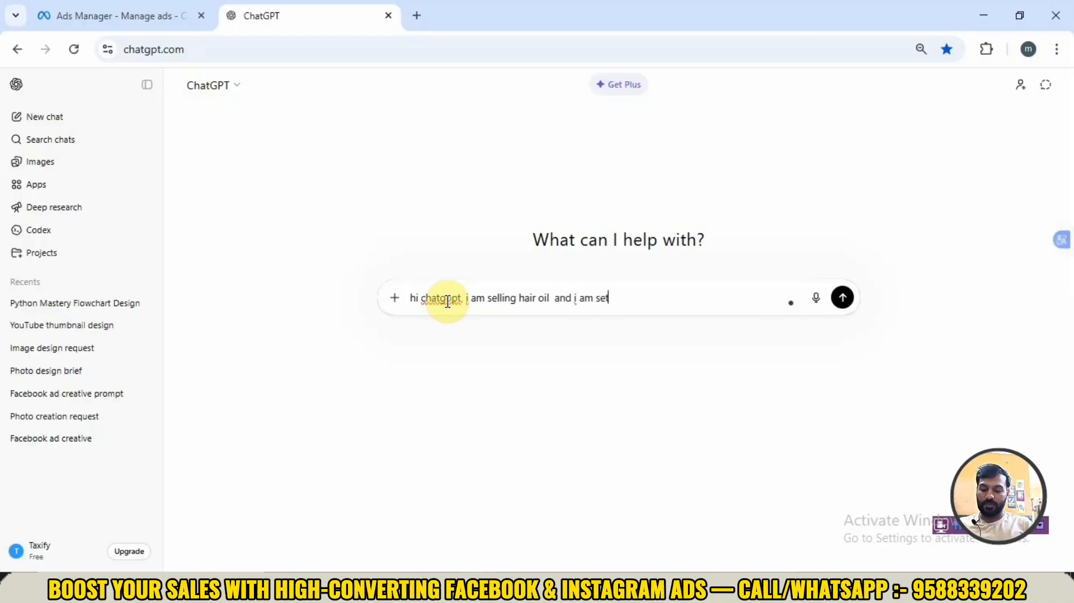
type("up a ")
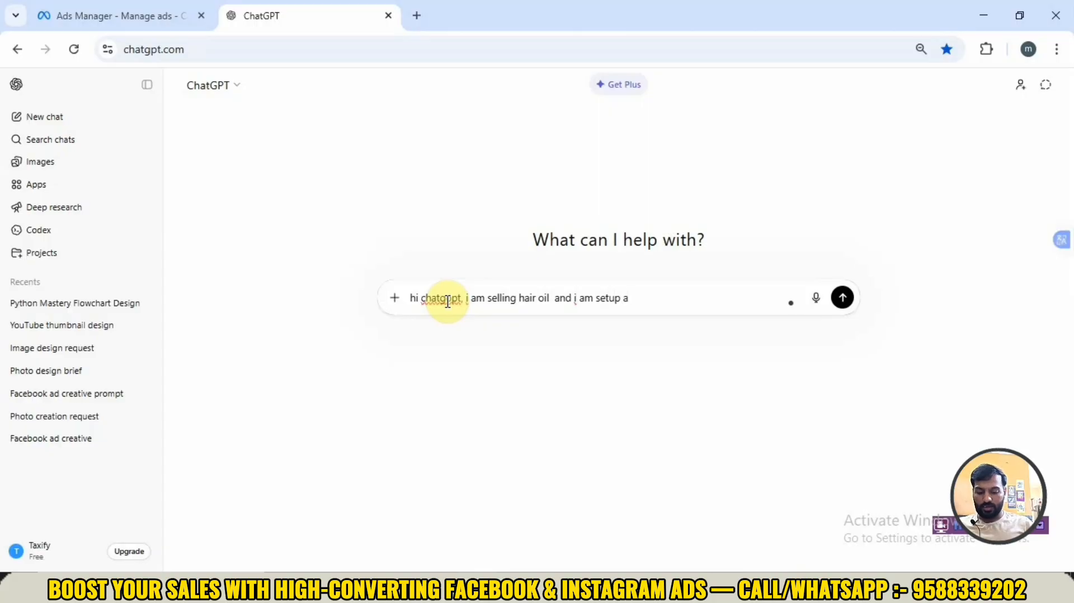
type("faceb")
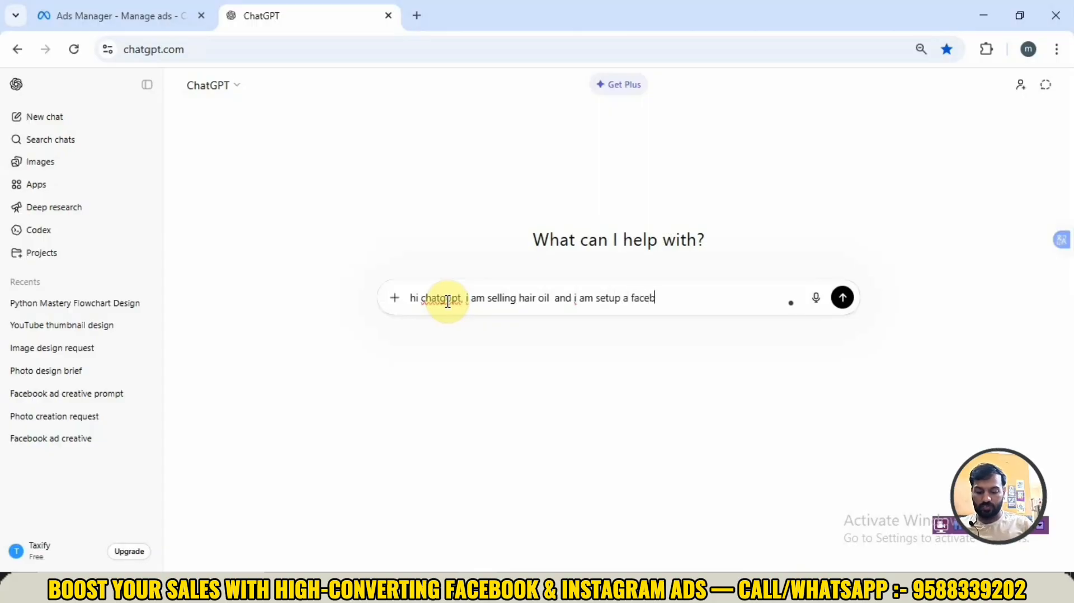
type("ook ad for ")
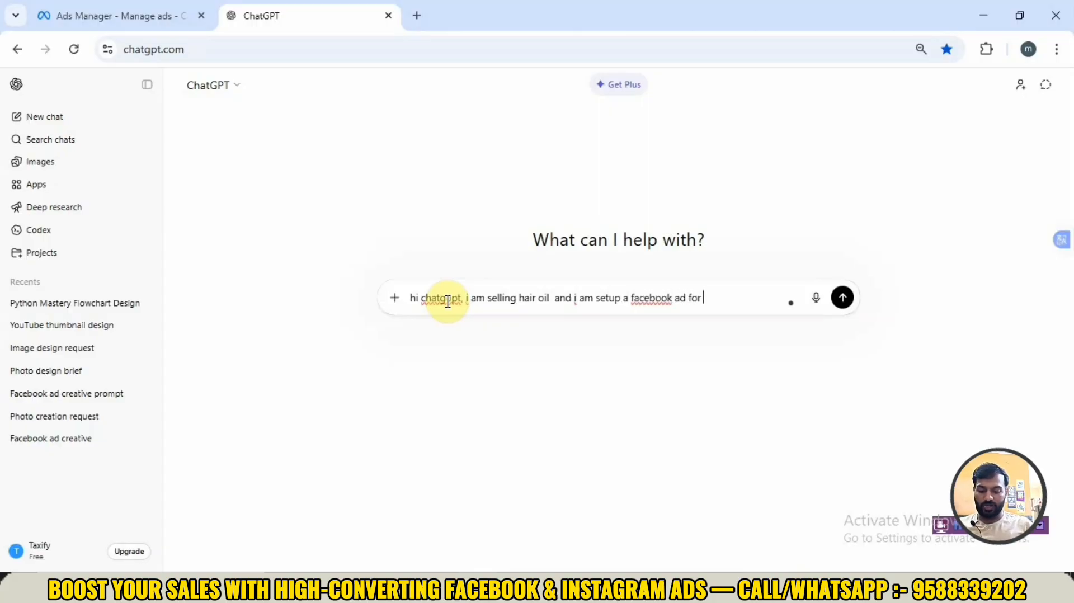
type("it and i")
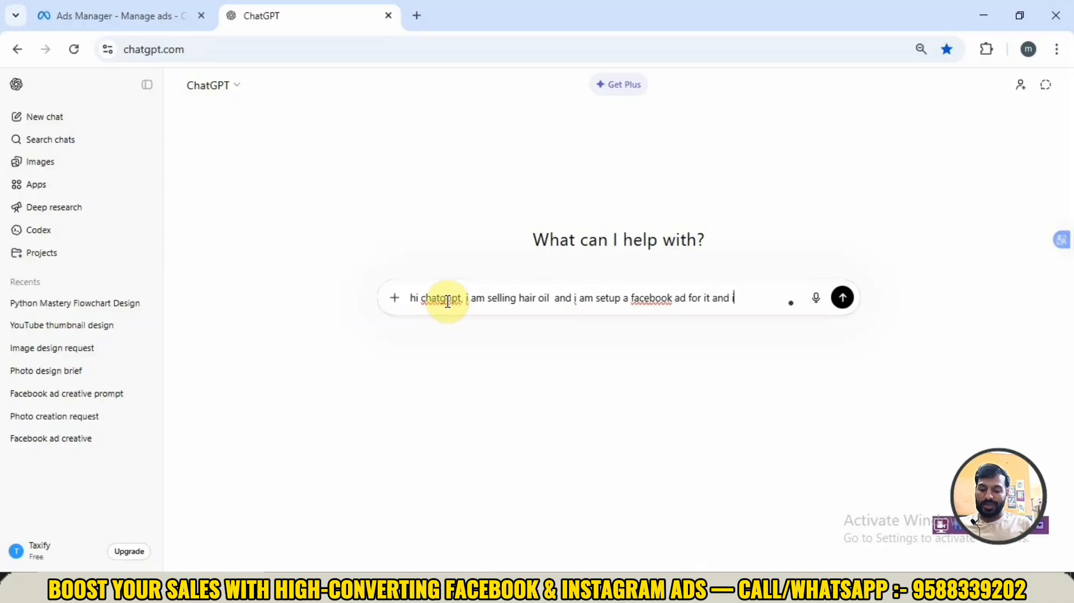
Step: Finish the prompt with "need 2 primary text copy for my ad please craete high converting ad copy and share it with me" and send it
type(" need 2")
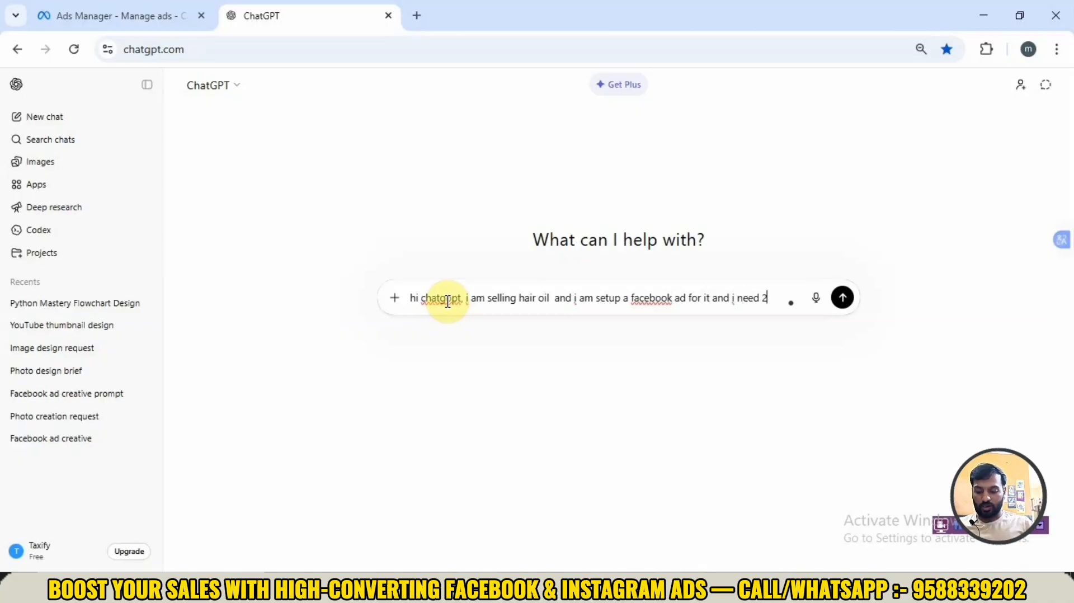
type(" primar")
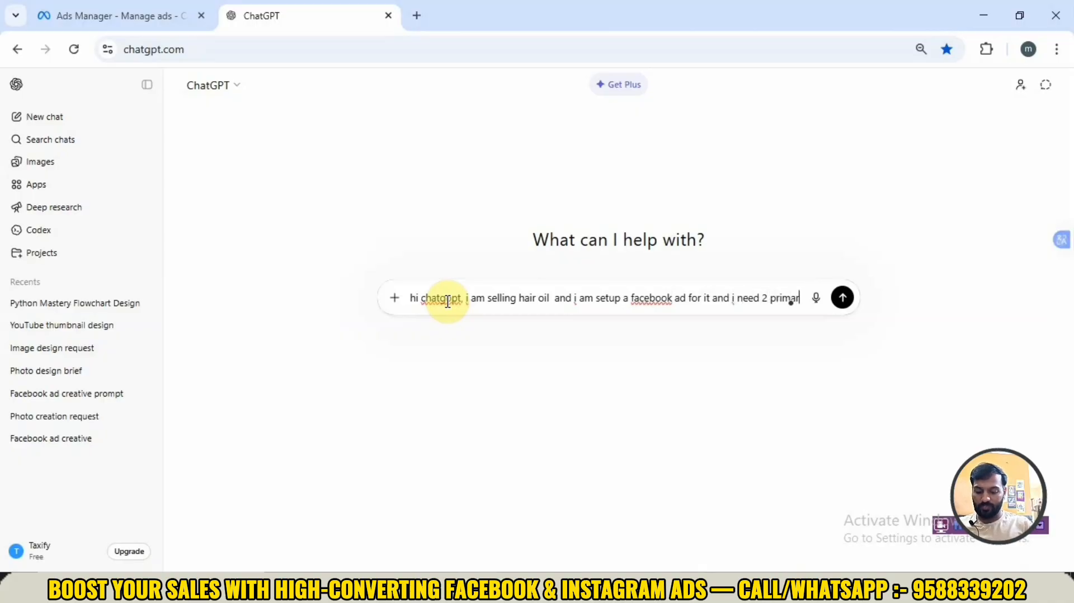
type("y text")
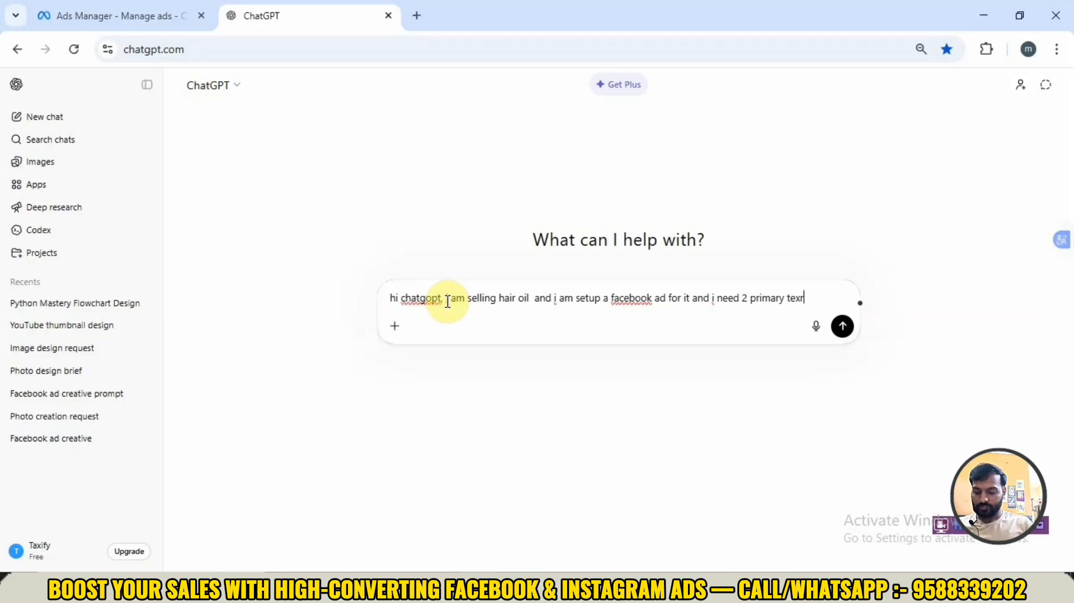
type(" copy")
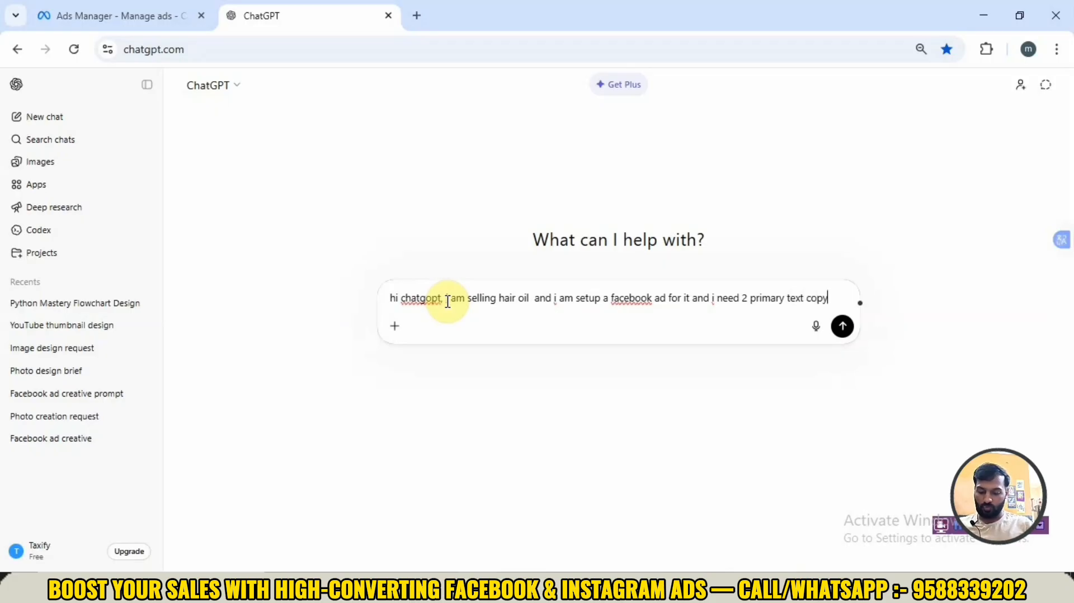
type(" for my a")
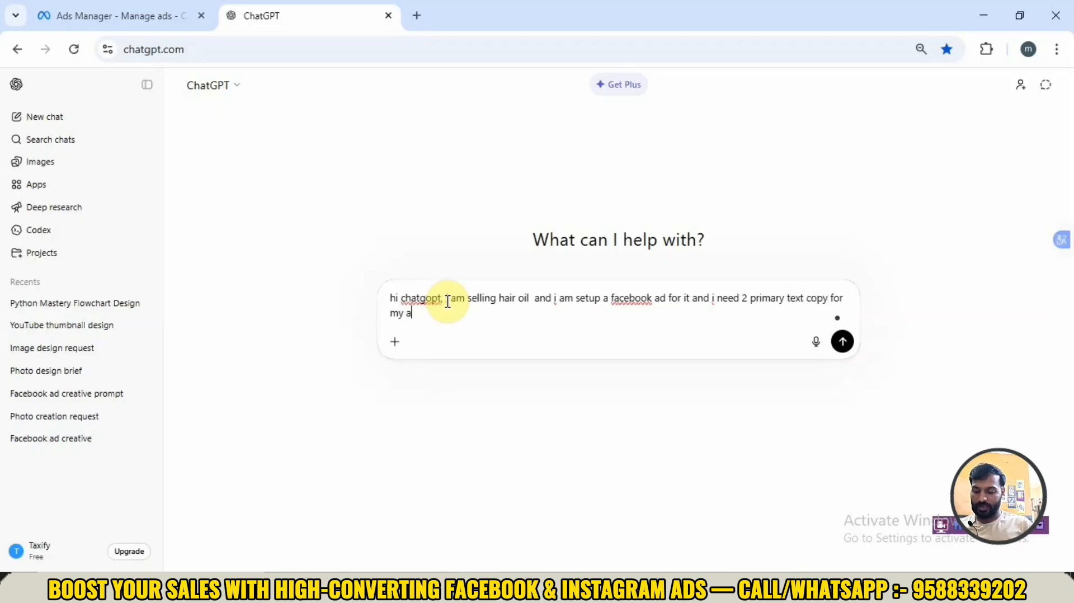
type("d pleas")
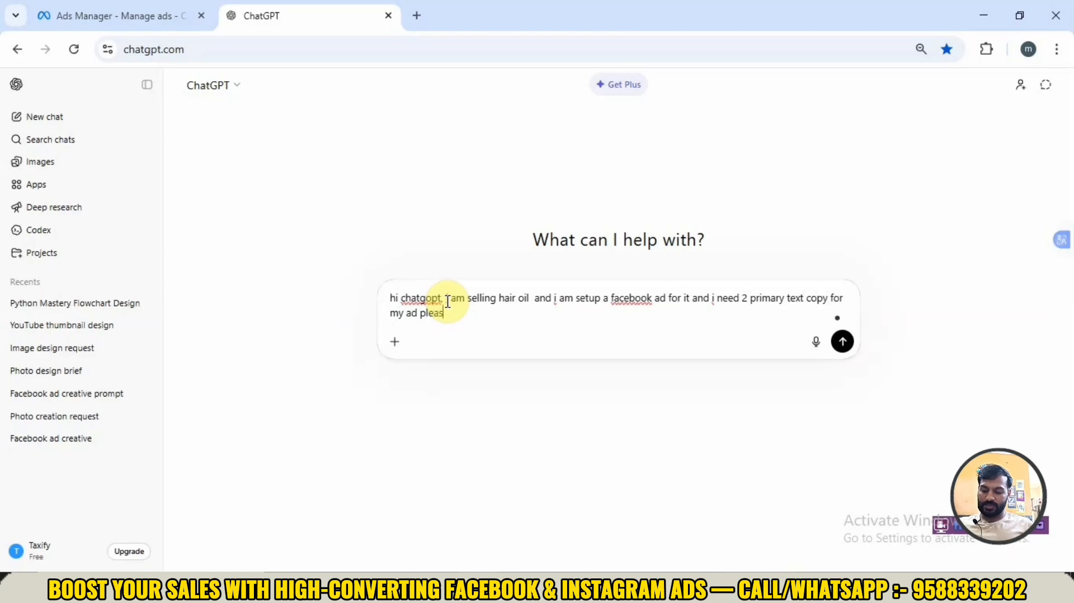
type("e craete h")
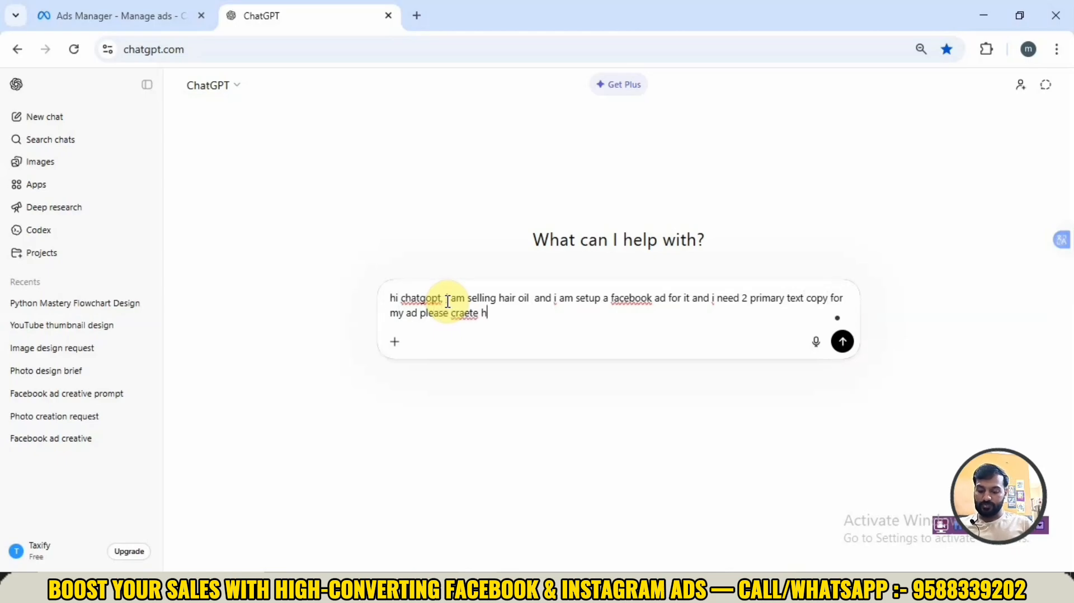
type("igh con")
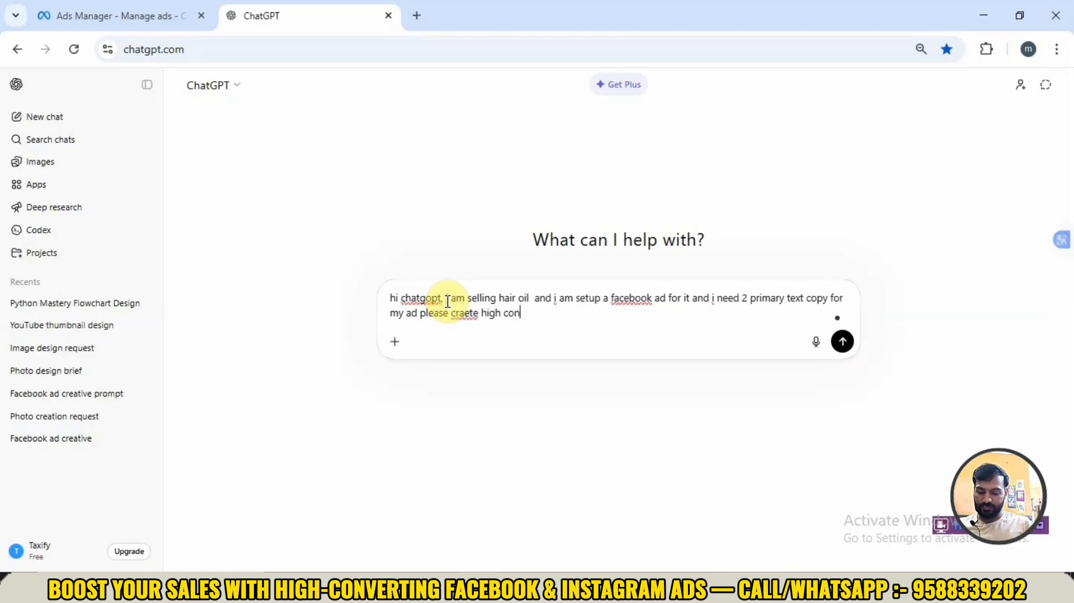
type("verting")
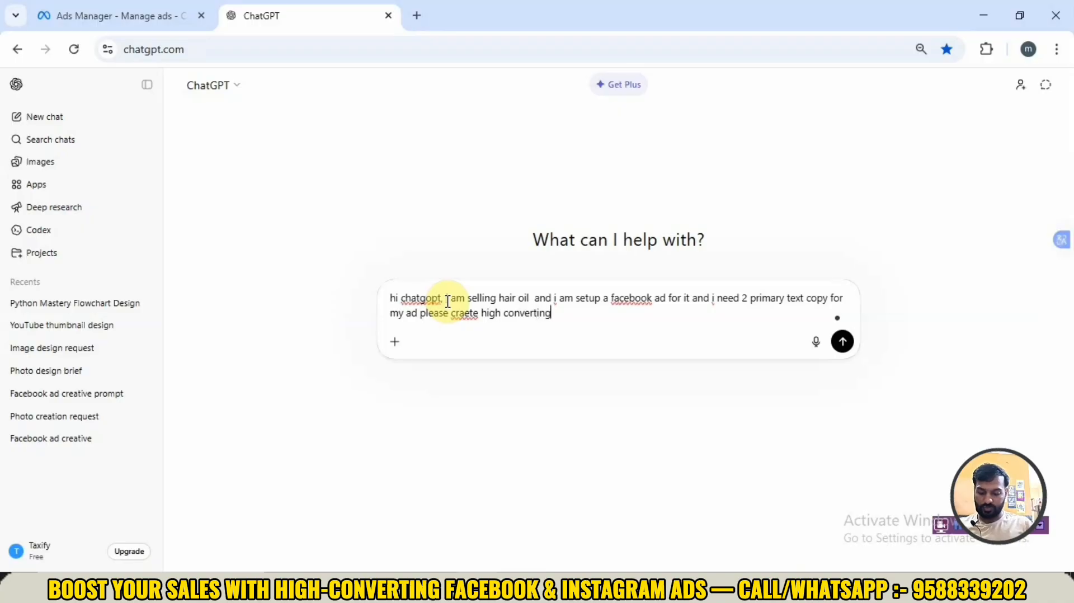
type(" ad copy")
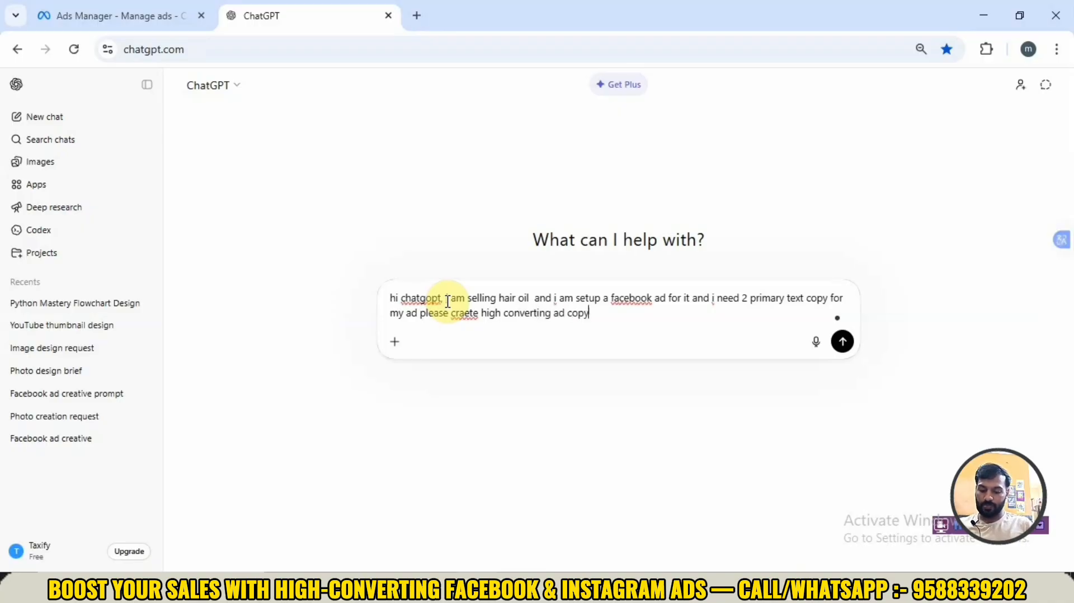
type(" and s")
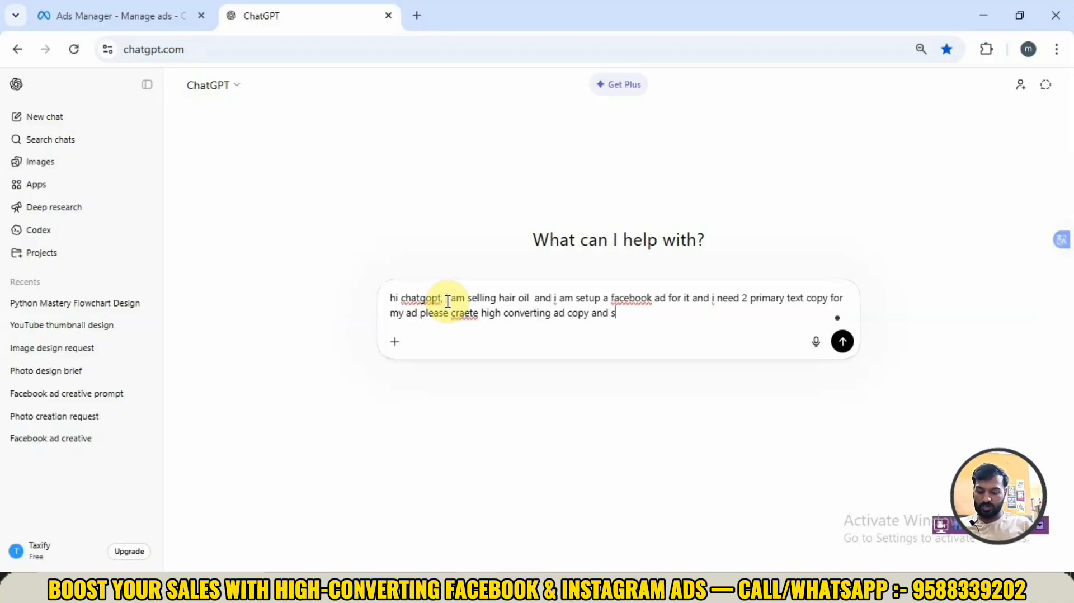
type("hare it w")
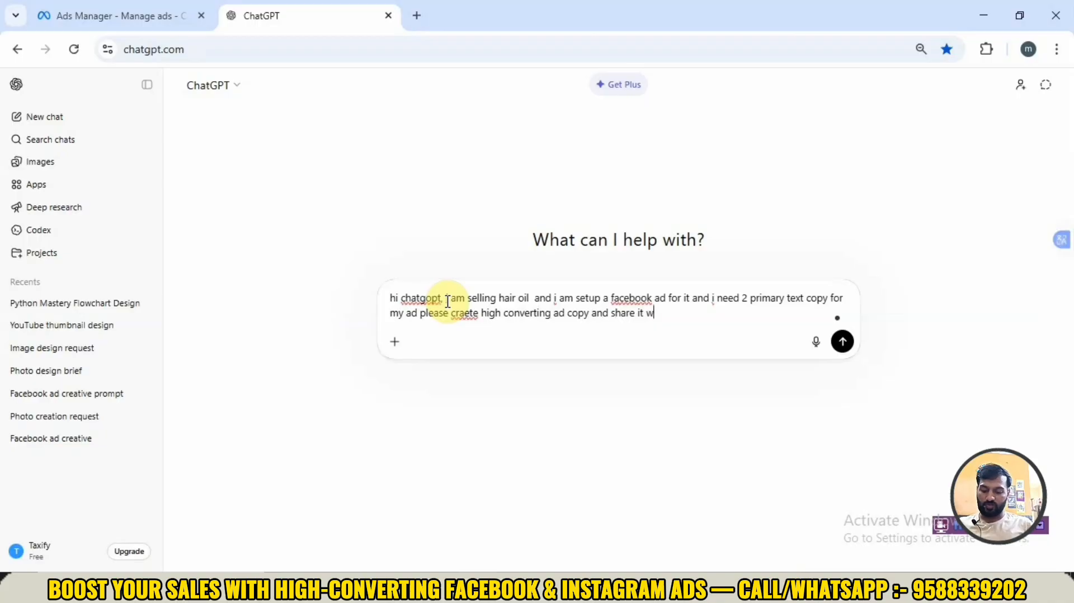
type("ith me")
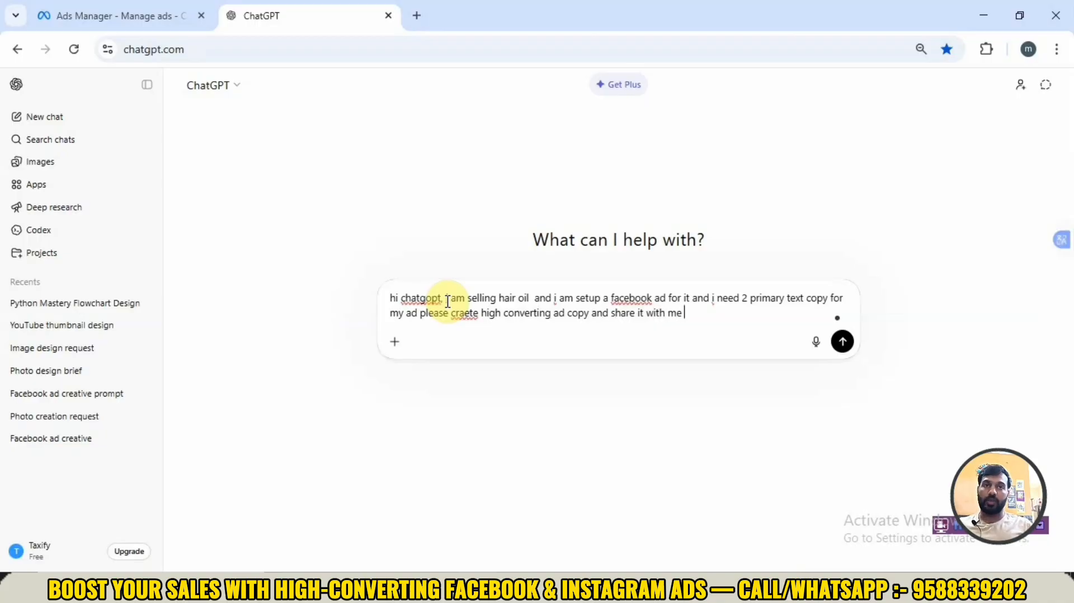
key("Return")
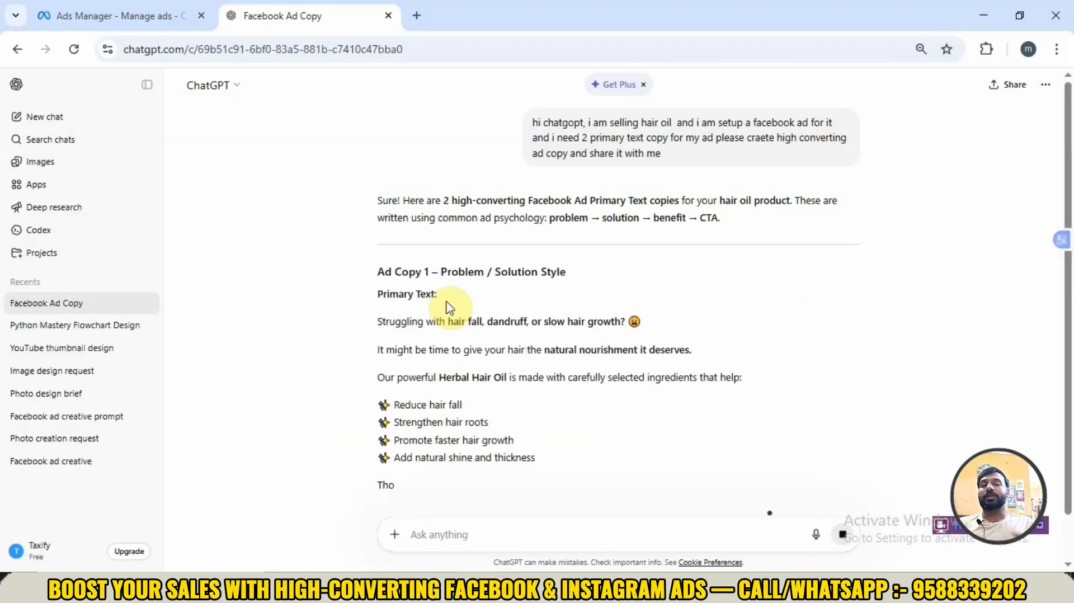
Step: Copy the full primary text of Ad Copy 1 – Problem / Solution Style into the hair ad's Primary text in Ads Manager
scroll(449, 306, "down", 3)
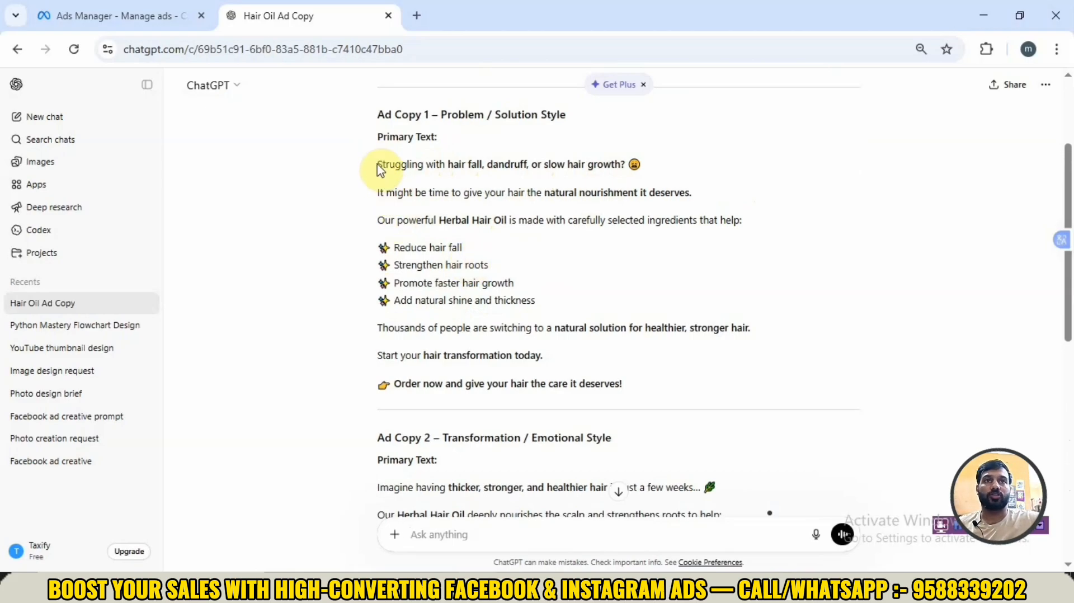
left_click_drag(378, 180, 410, 219)
left_click(418, 222)
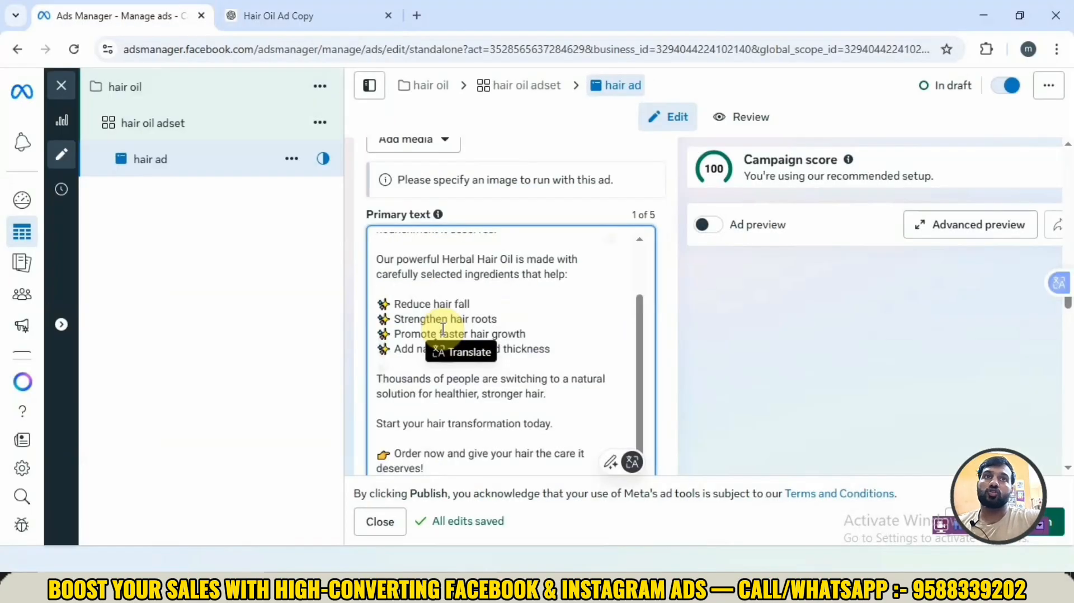
left_click(364, 312)
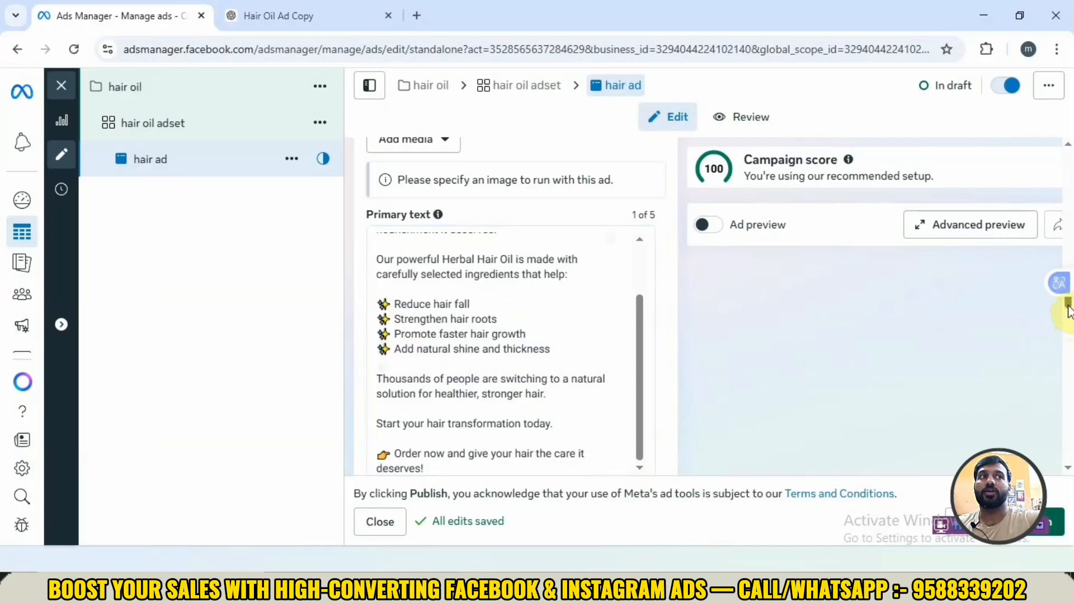
Step: Add a second primary text option to the hair ad and fill it with ChatGPT's Ad Copy 2 – Transformation / Emotional Style text
scroll(1069, 310, "down", 2)
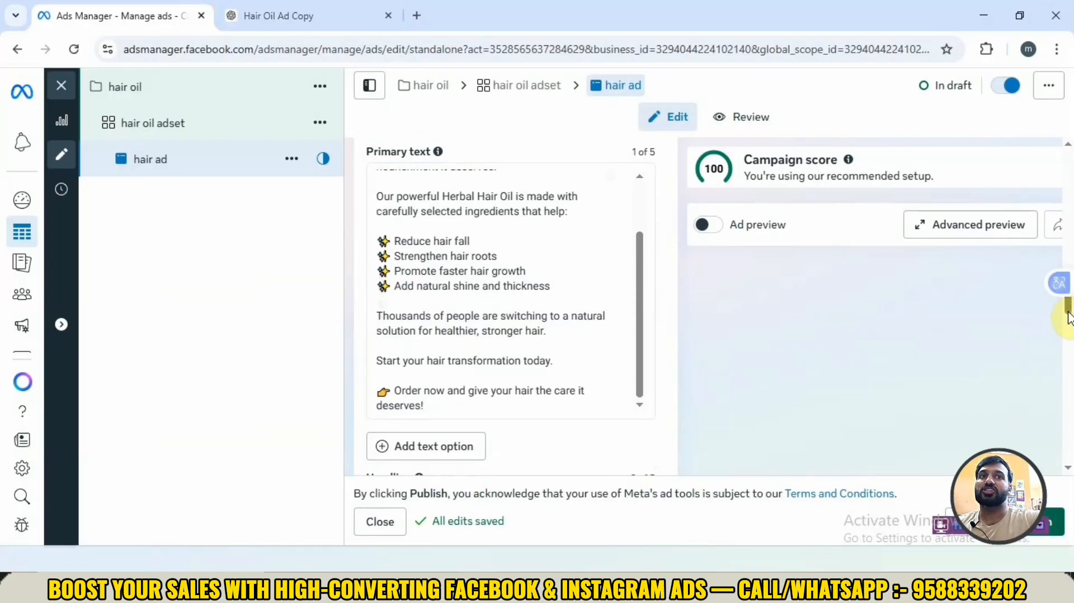
left_click(416, 459)
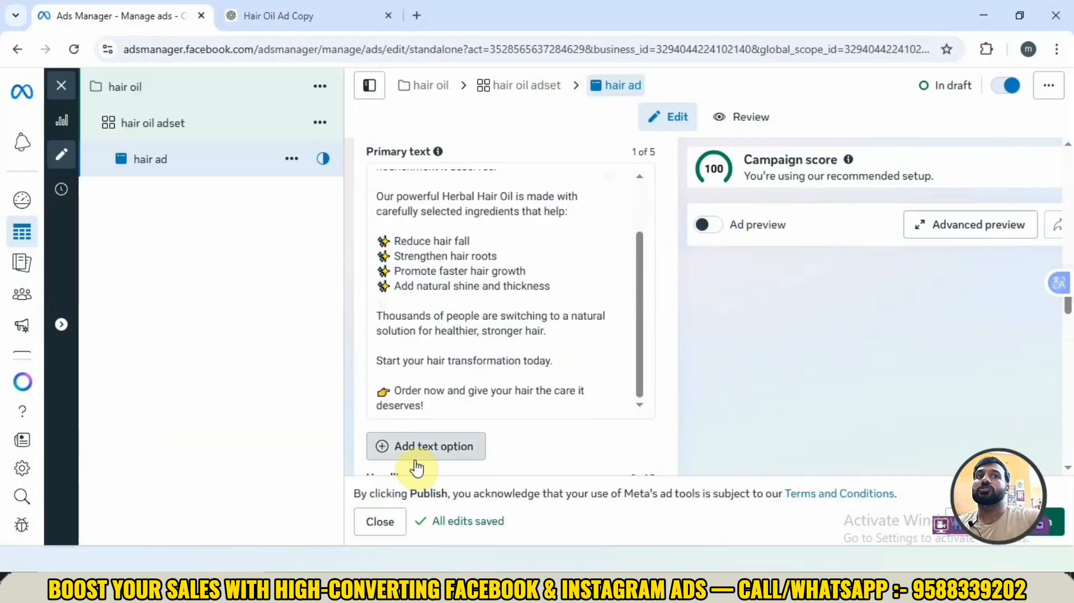
left_click(453, 414)
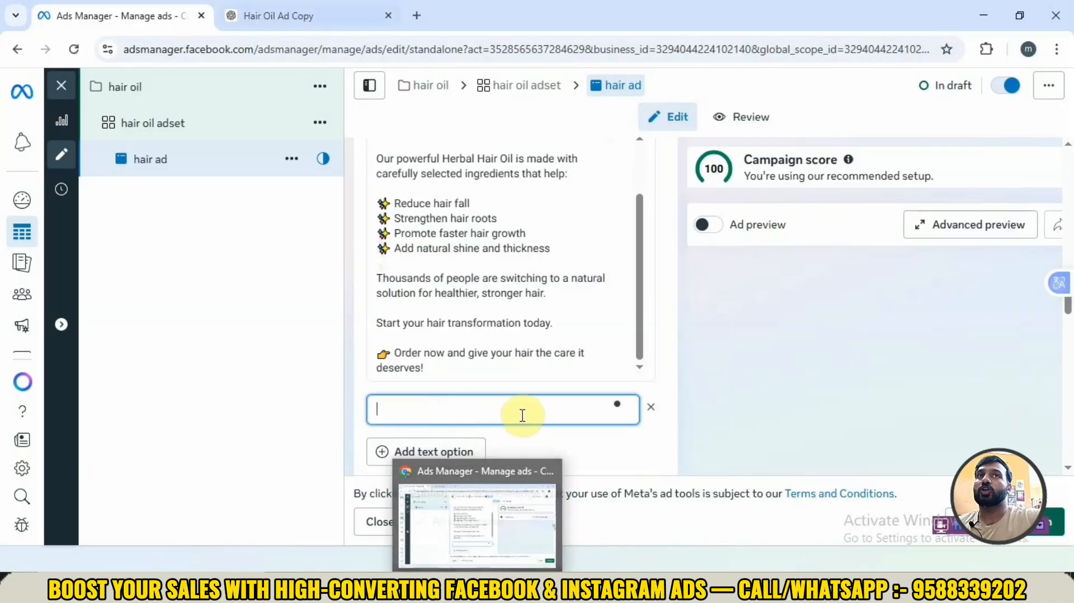
left_click(355, 11)
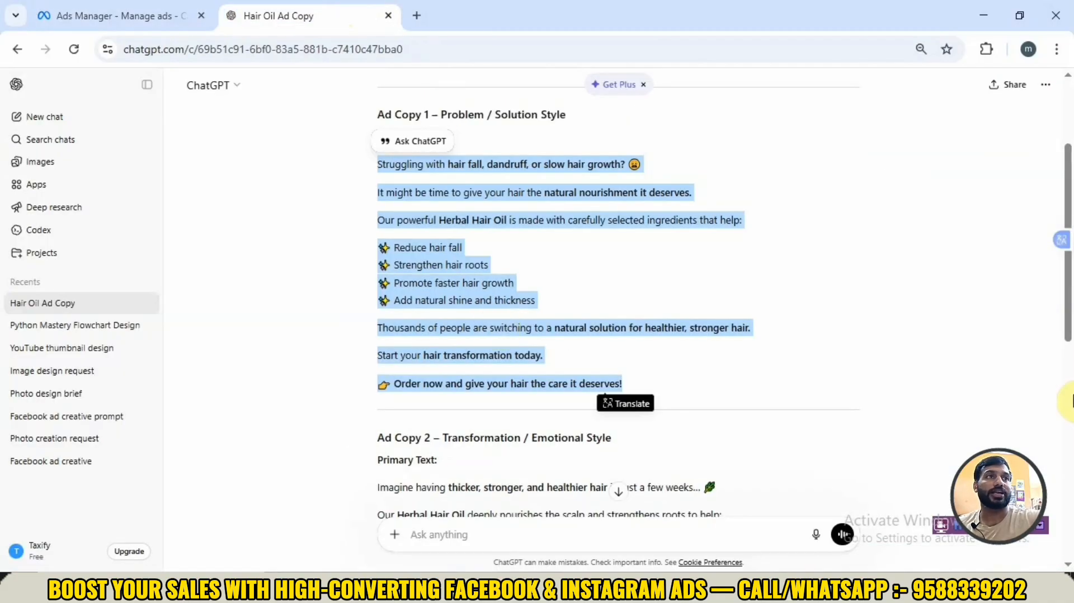
left_click_drag(1067, 335, 1067, 427)
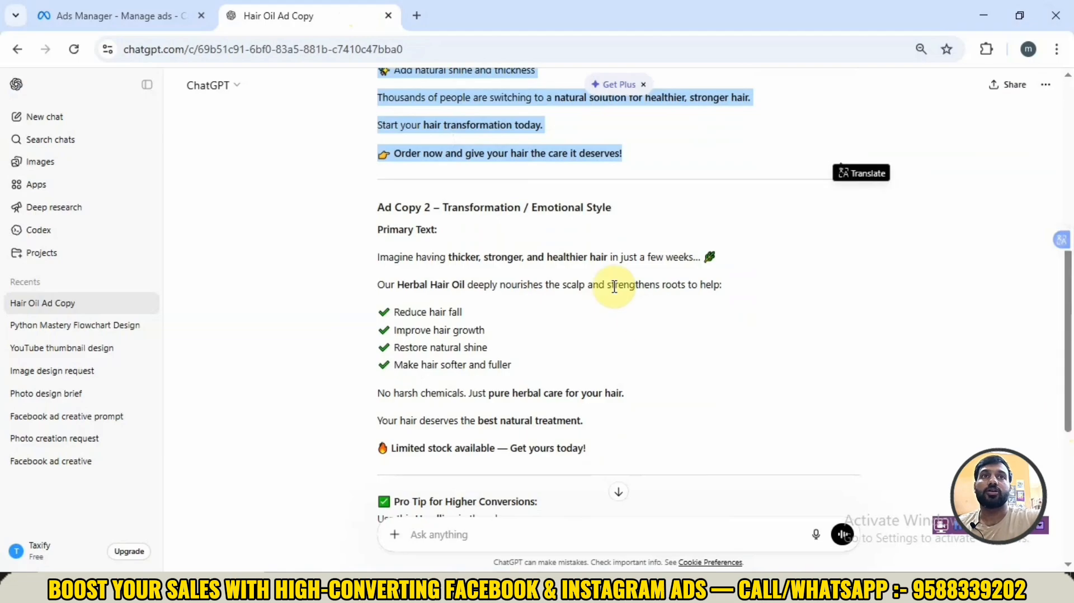
left_click_drag(376, 268, 595, 448)
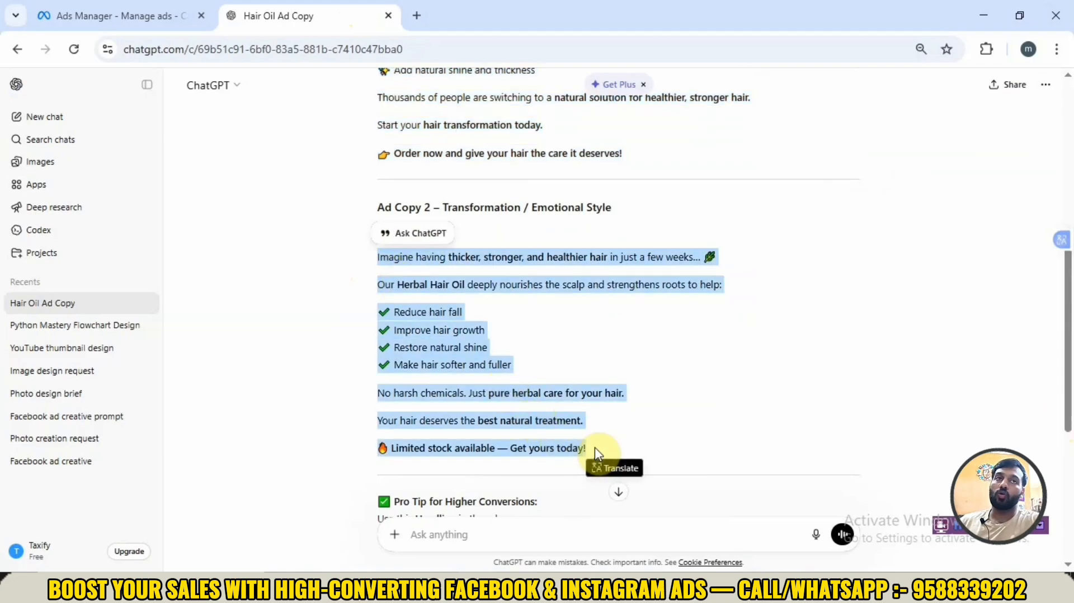
left_click(147, 8)
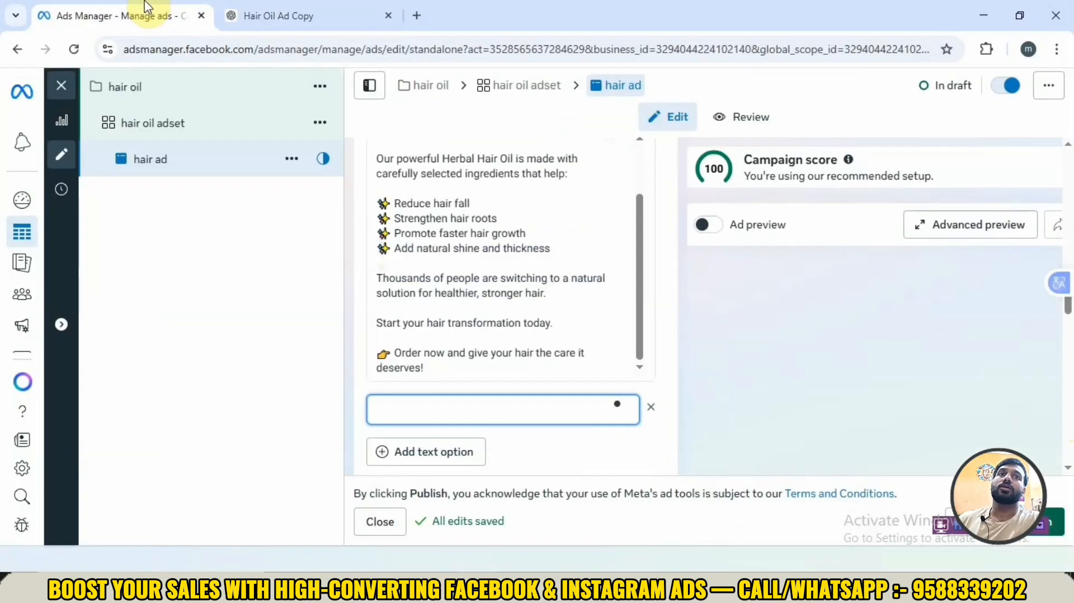
left_click(414, 407)
key("ctrl+v")
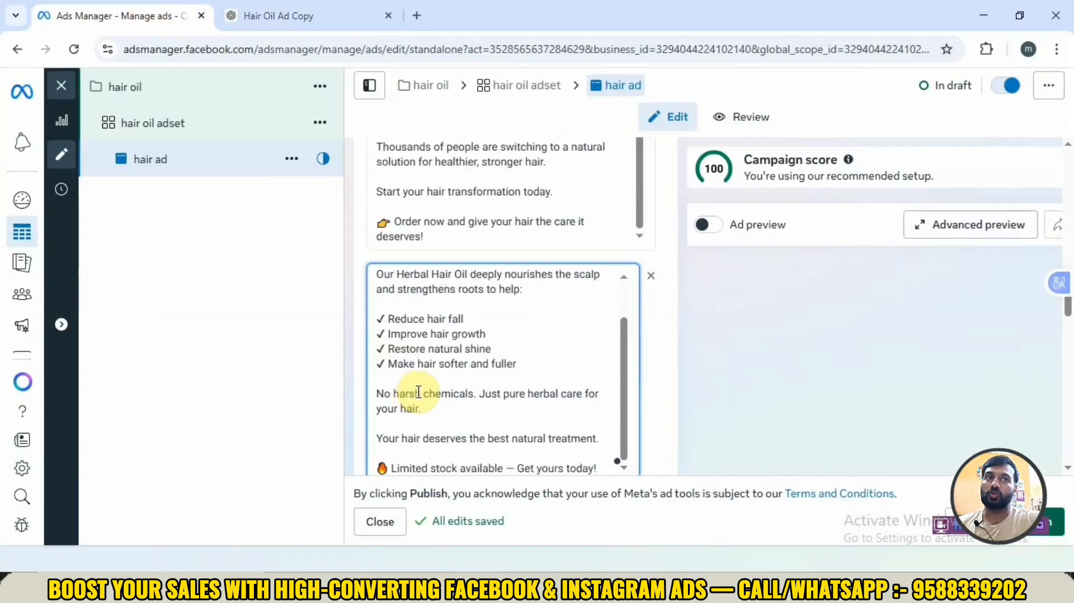
left_click(635, 396)
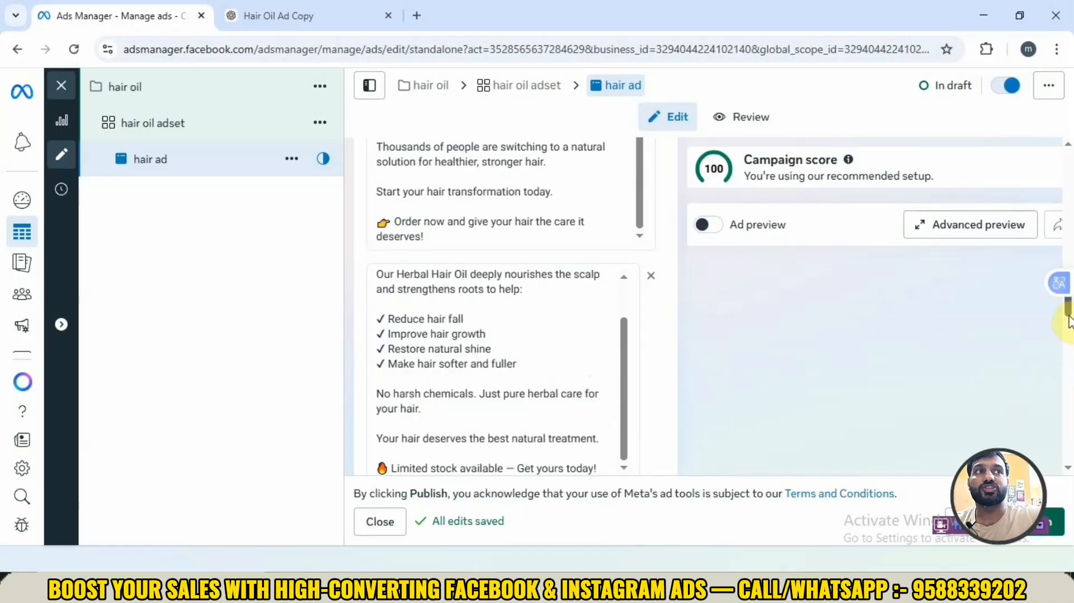
Step: Begin the hair ad's first headline with "Free Shi"
scroll(1069, 320, "down", 1)
scroll(1069, 320, "down", 5)
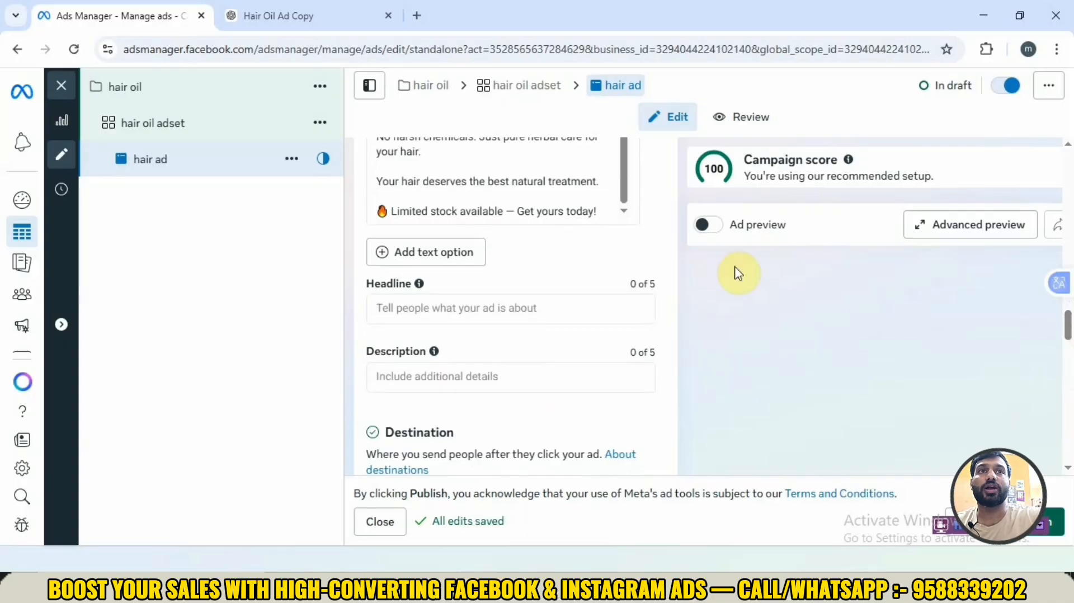
left_click(548, 309)
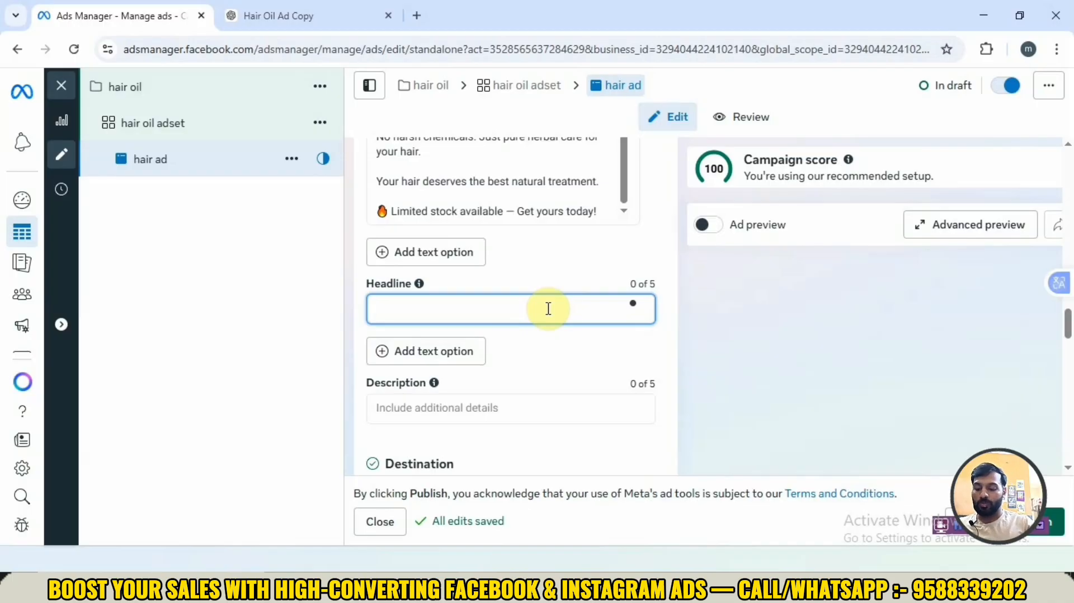
type("Free Shi")
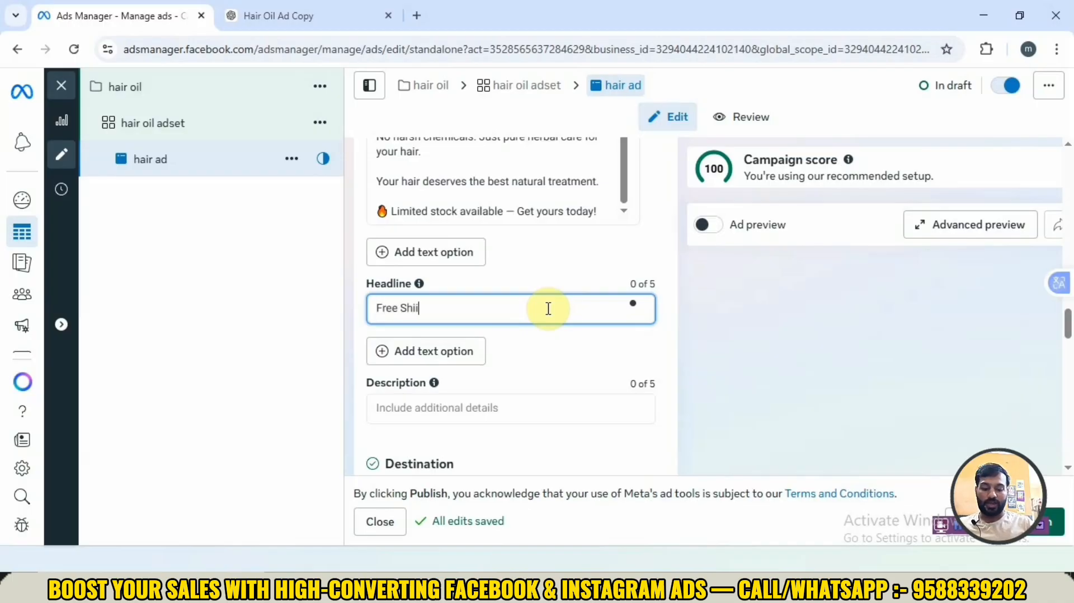
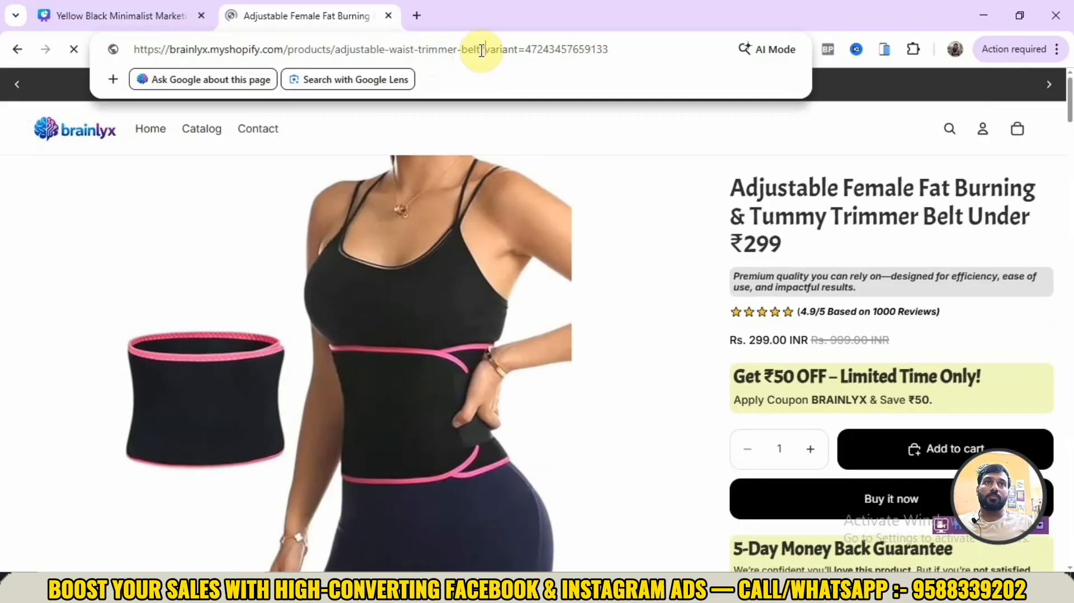
Step: On the brainlyx store's waist trimmer belt page, copy the product address up to the question mark, leaving out the variant parameter
key("shift+Left")
key("shift+Left")
key("shift+Left")
key("shift+Left")
key("shift+Left")
key("shift+Left")
key("shift+Left")
key("shift+Left")
key("shift+Left")
key("shift+Left")
key("shift+Left")
key("shift+Left")
key("shift+Left")
key("shift+Left")
key("shift+Left")
key("shift+Left")
key("shift+Left")
key("shift+Left")
key("shift+Left")
key("shift+Left")
key("shift+Left")
key("shift+Left")
key("shift+Left")
key("shift+Left")
key("shift+Left")
key("shift+Left")
key("shift+Left")
key("shift+Left")
key("shift+Left")
key("shift+Left")
key("shift+Left")
key("shift+Left")
key("shift+Left")
key("shift+Left")
key("shift+Left")
key("shift+Left")
key("shift+Left")
key("shift+Left")
key("shift+Left")
key("shift+Left")
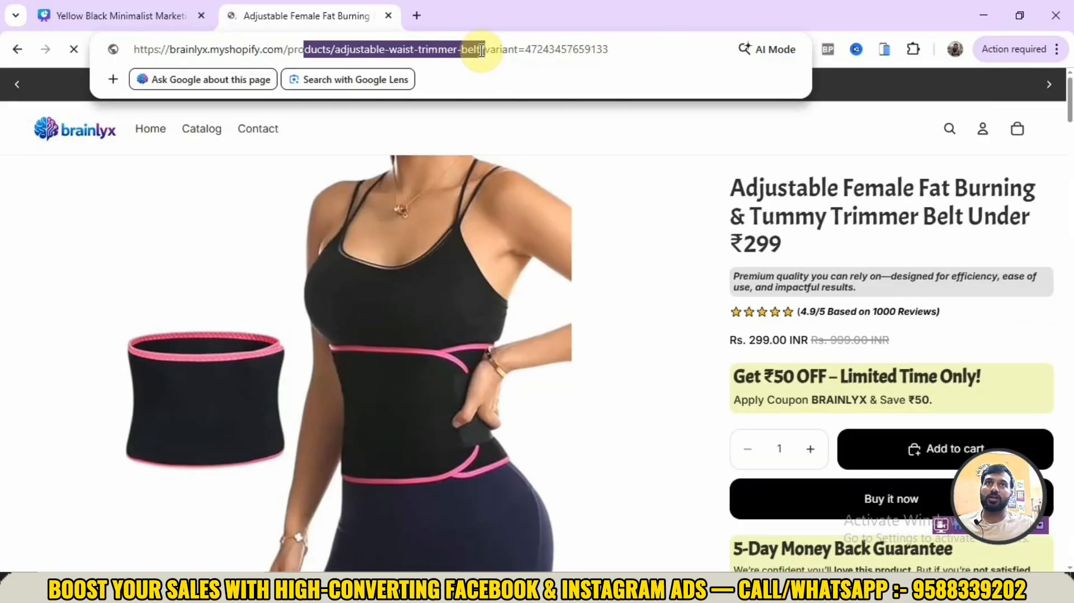
key("BackSpace")
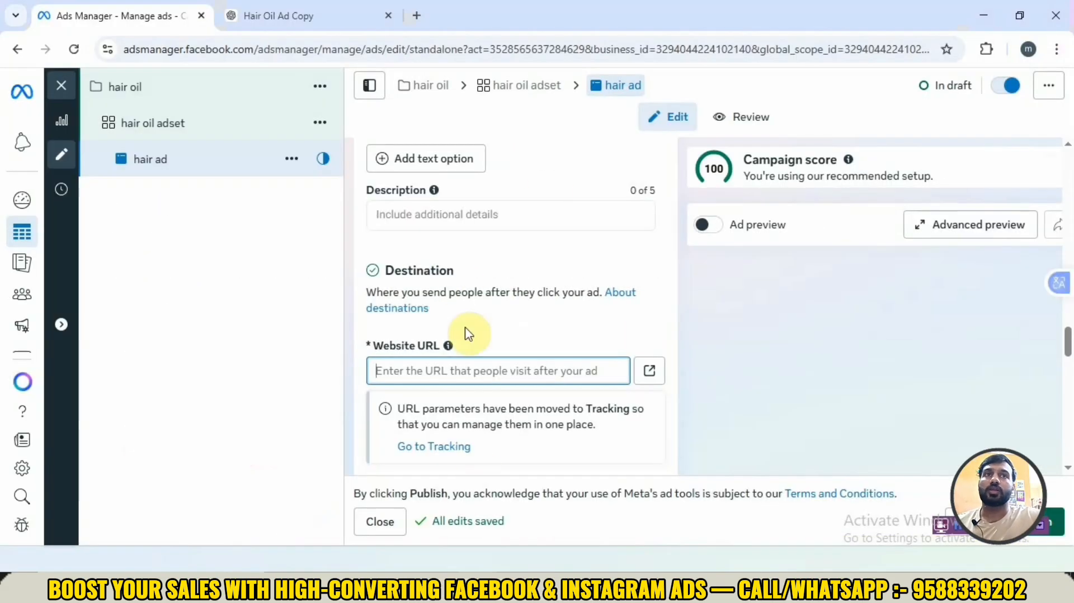
mouse_move(449, 351)
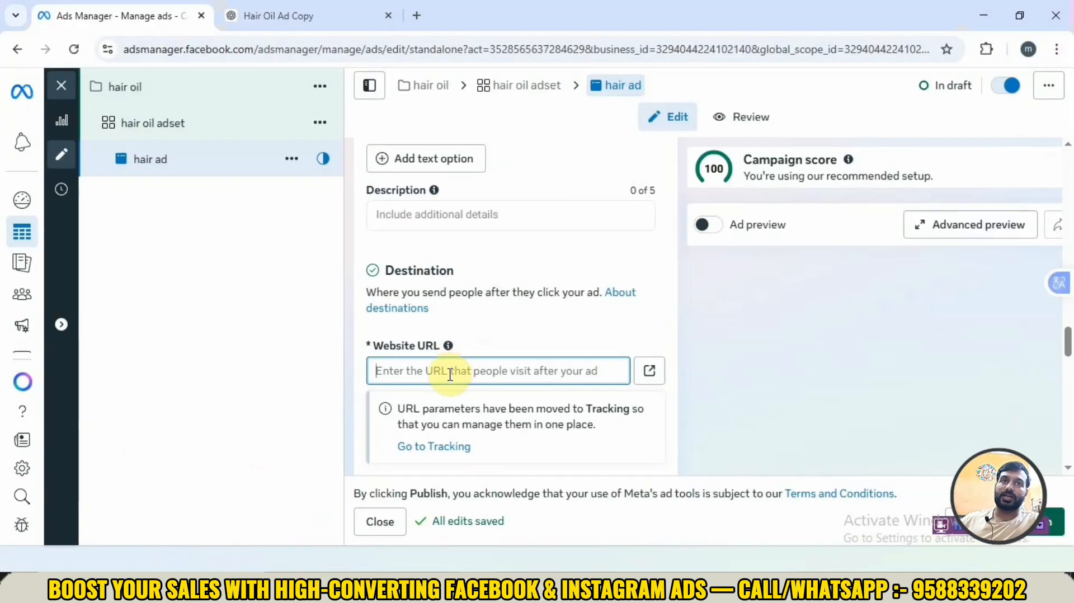
key("ctrl+v")
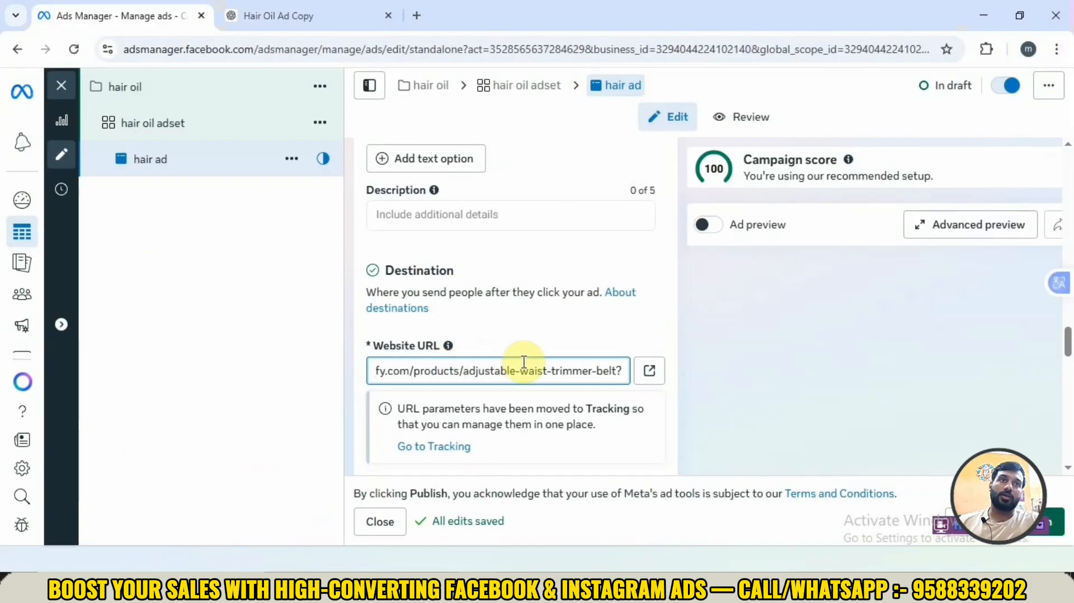
triple_click(623, 375)
left_click(625, 345)
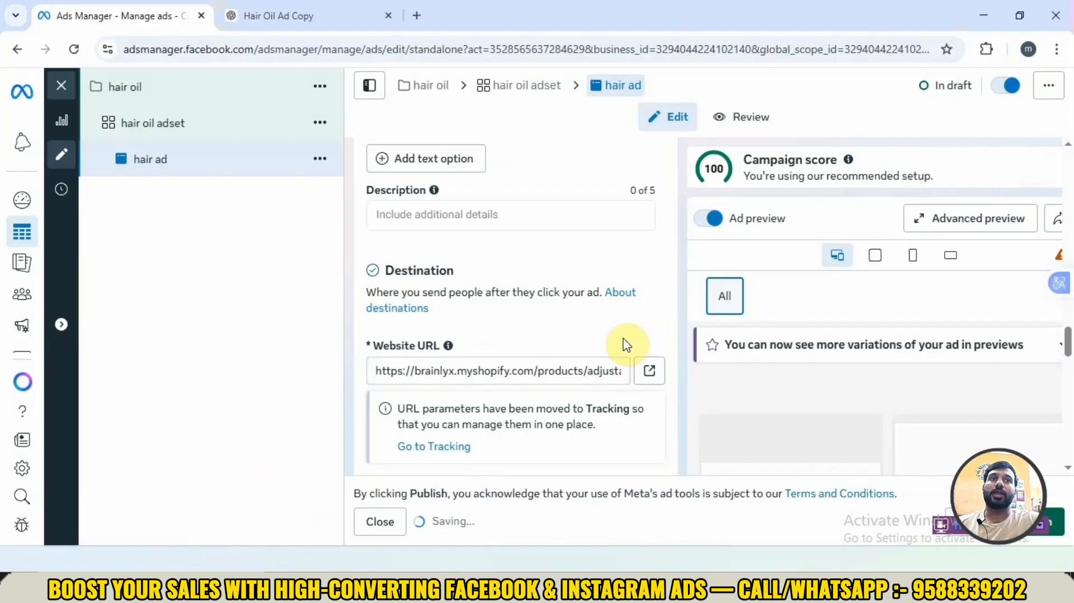
Step: Open the hair ad's website destination to check the product page, and return to the ad in Ads Manager
left_click(651, 376)
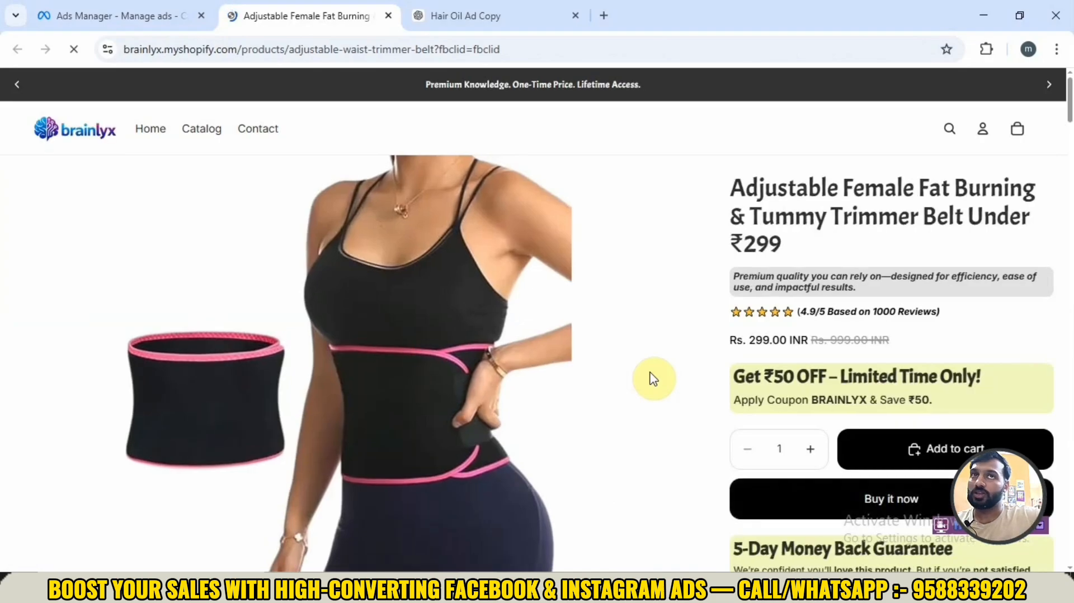
left_click(115, 8)
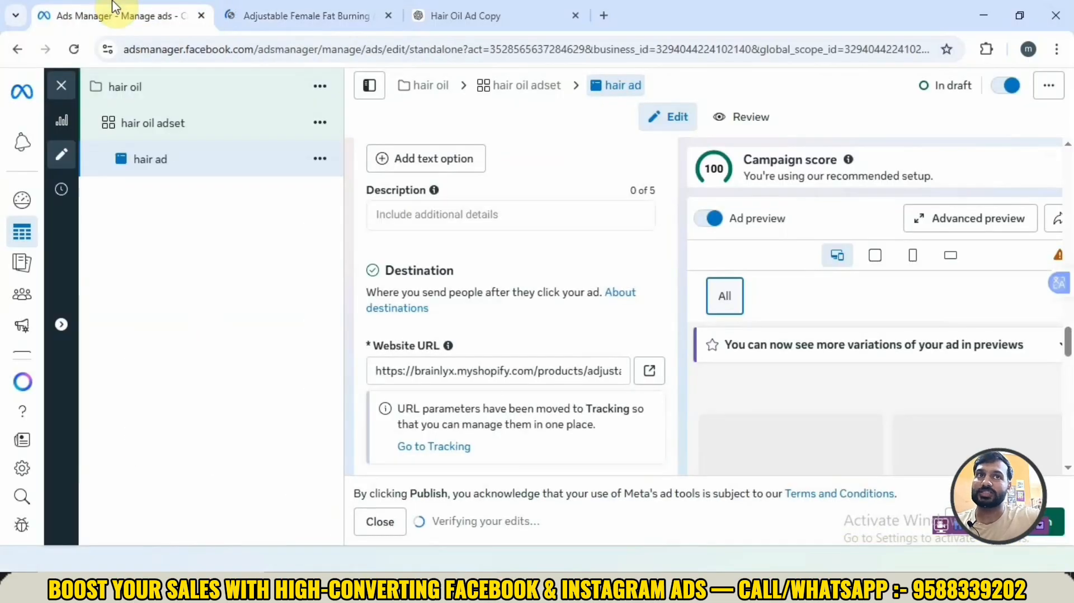
Step: Choose a call to action for the hair ad from the available button options
scroll(414, 333, "down", 5)
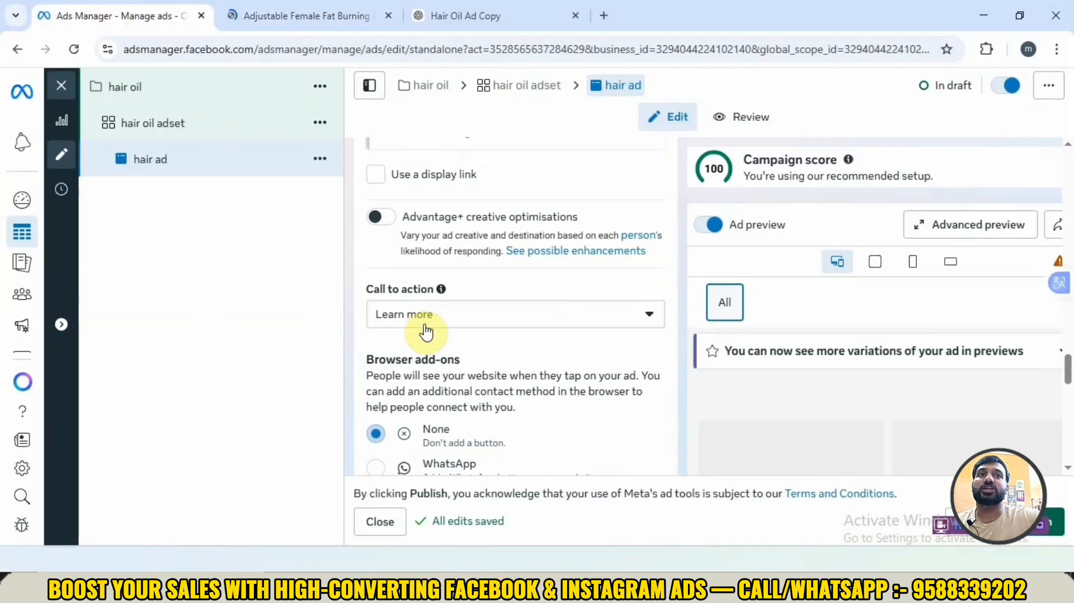
scroll(420, 319, "down", 1)
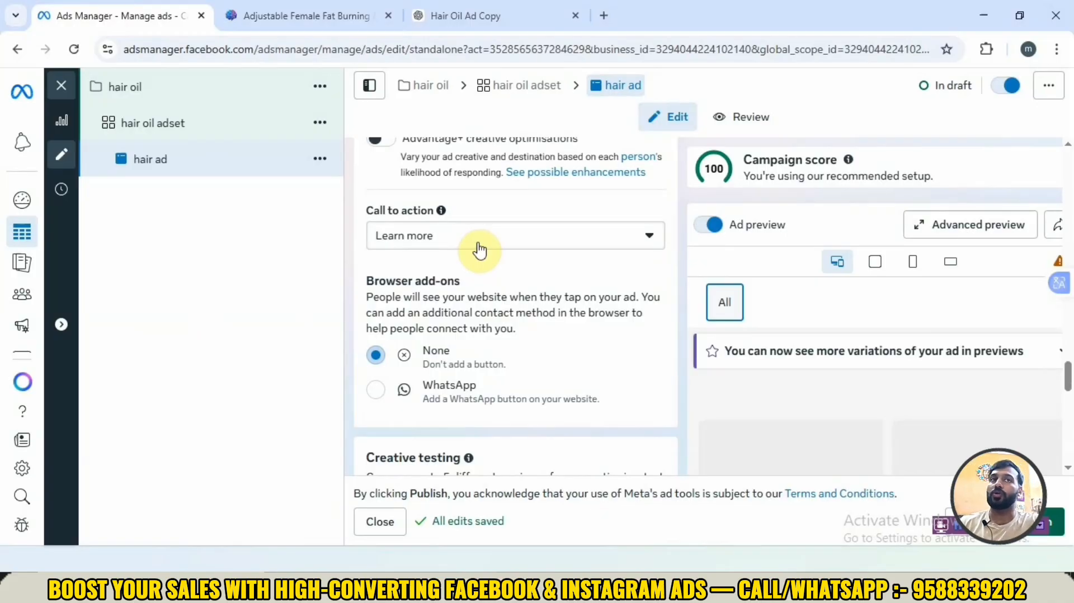
left_click(560, 244)
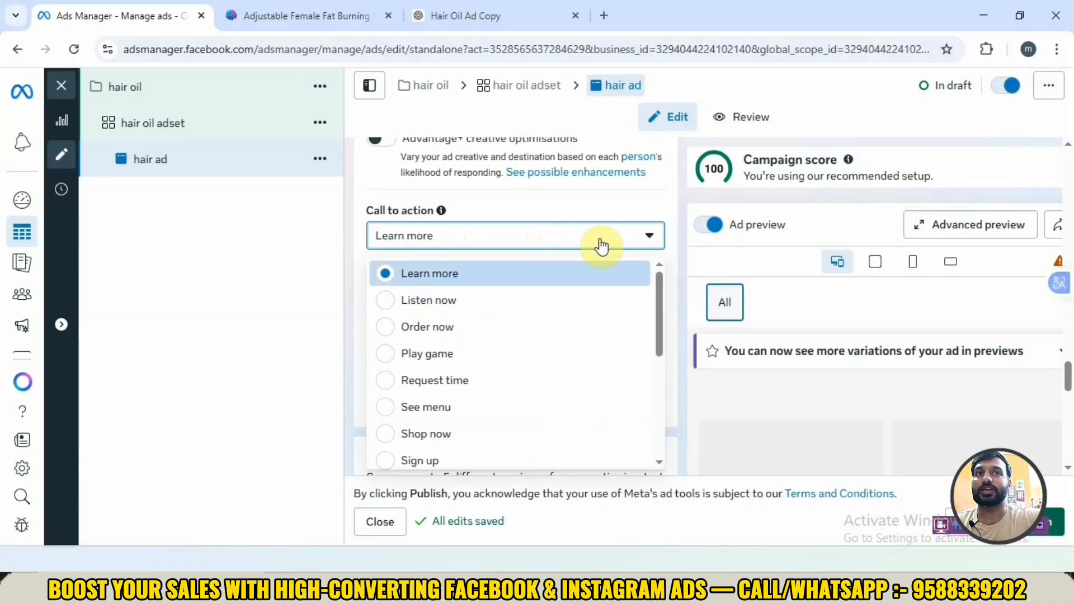
left_click(495, 342)
scroll(495, 341, "down", 10)
scroll(495, 342, "up", 12)
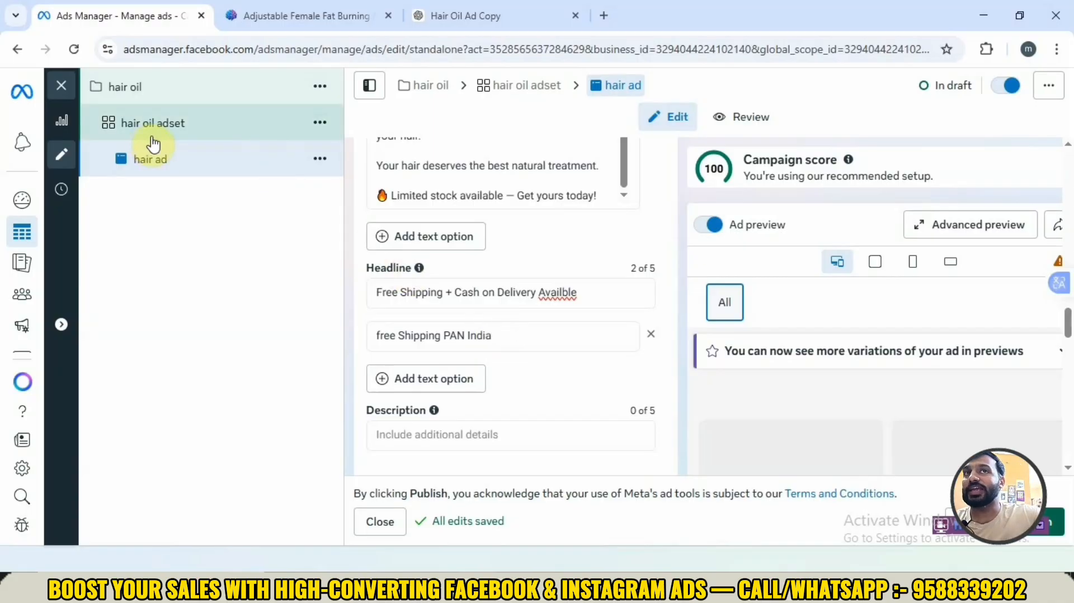
Step: Quickly duplicate the hair oil adset together with its hair ad
left_click(311, 131)
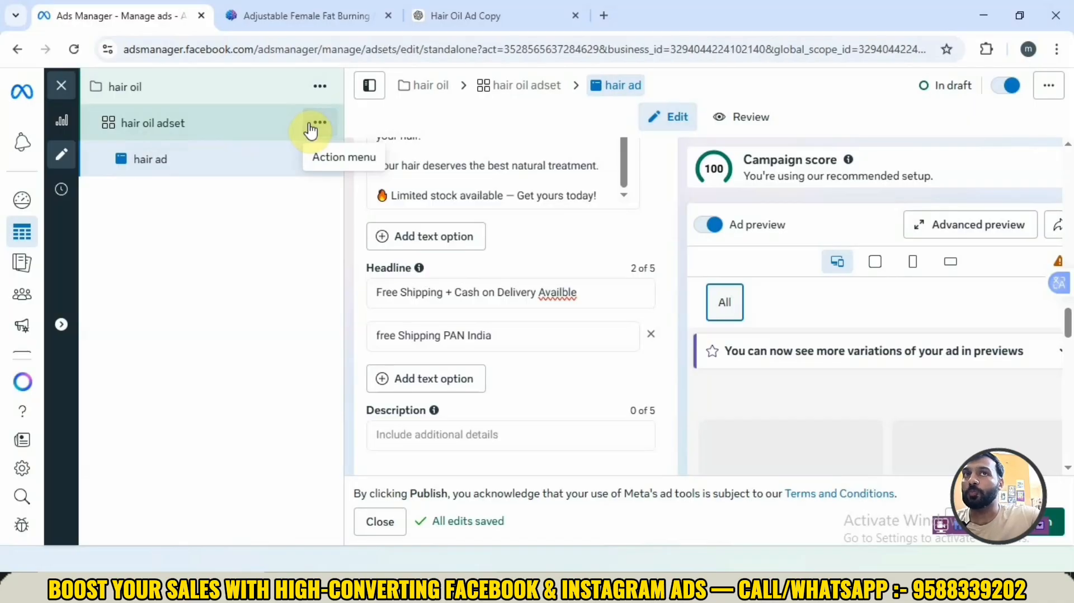
left_click(312, 128)
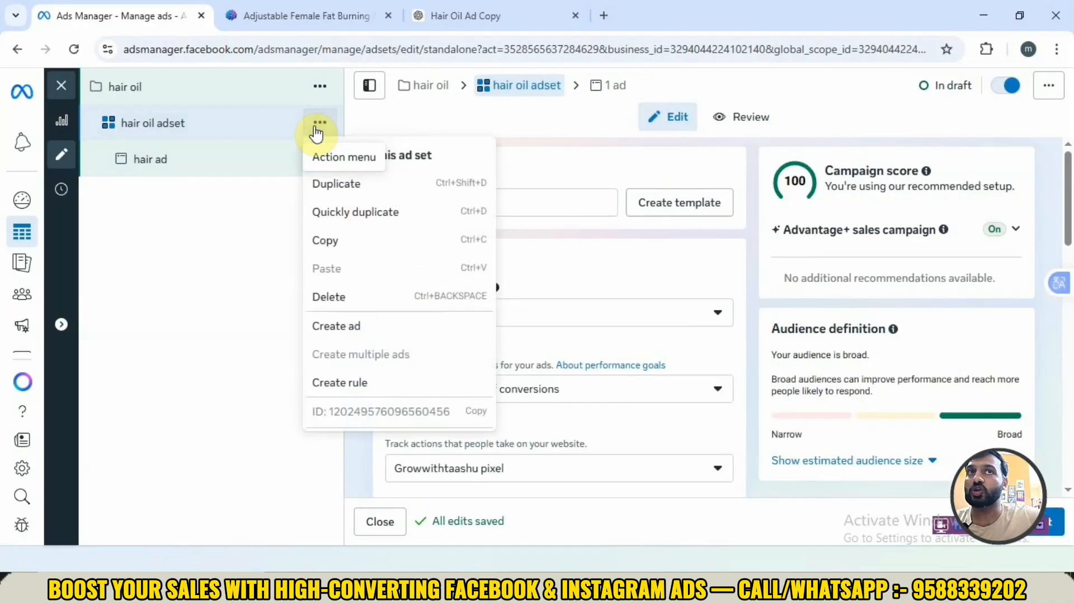
left_click(373, 218)
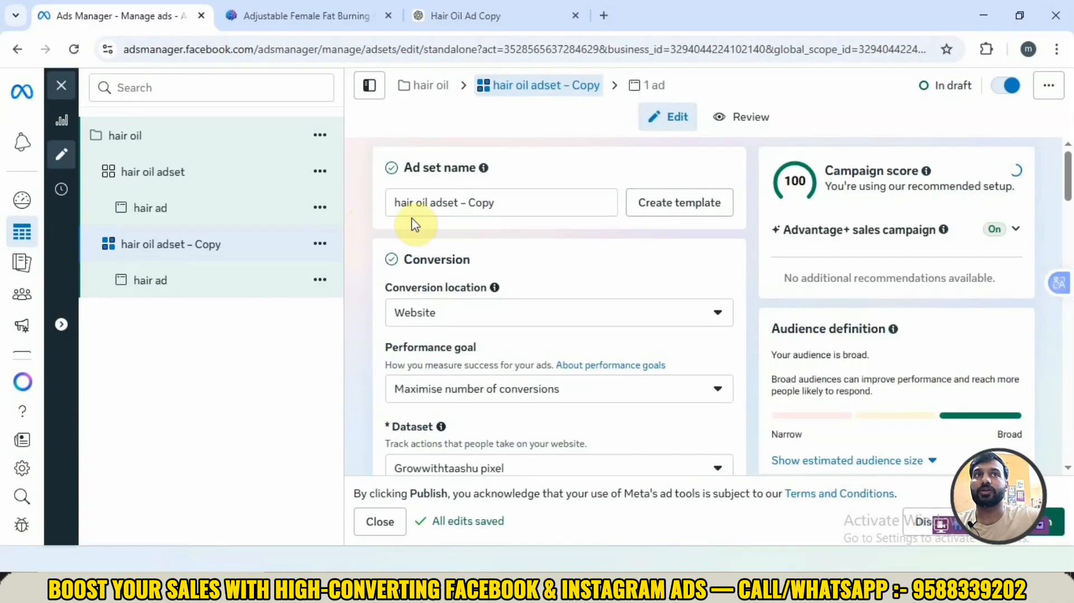
Step: Rename the duplicated ad set as hair oil adset 2
double_click(479, 204)
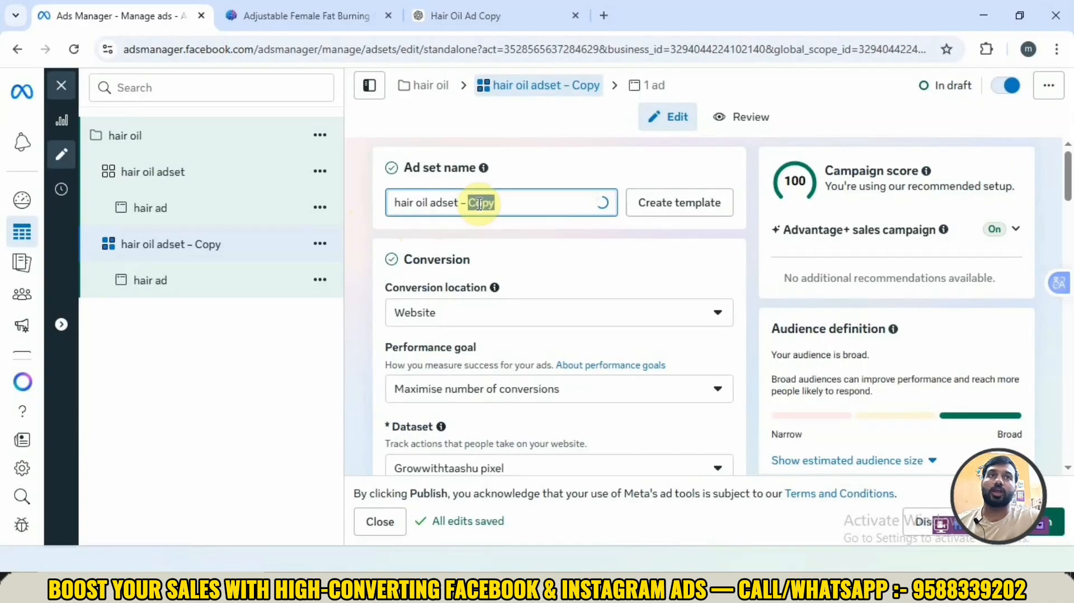
key("BackSpace")
key("BackSpace")
key("BackSpace")
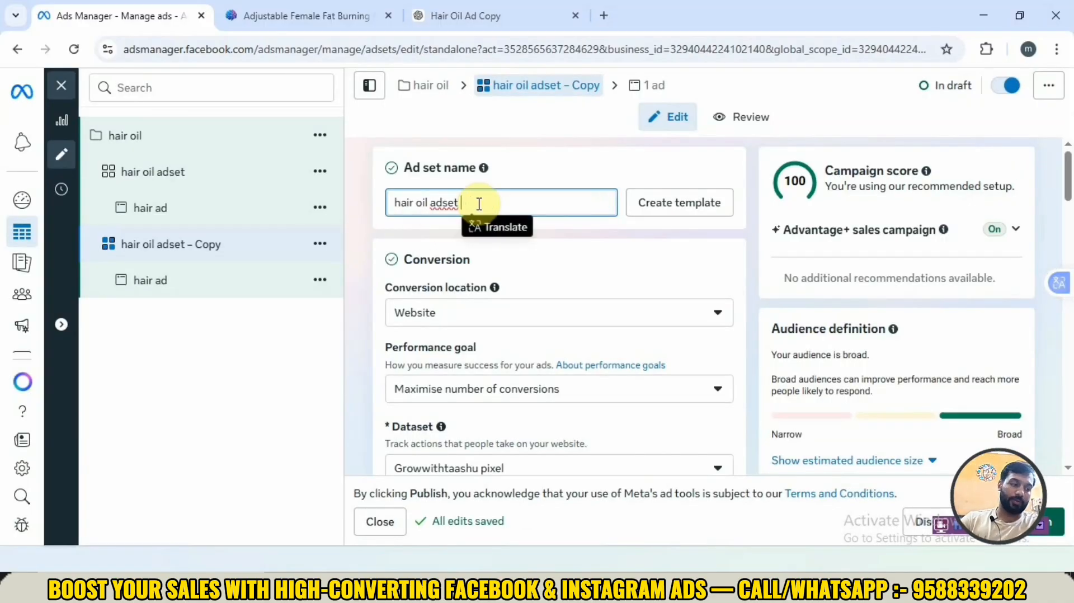
type("2")
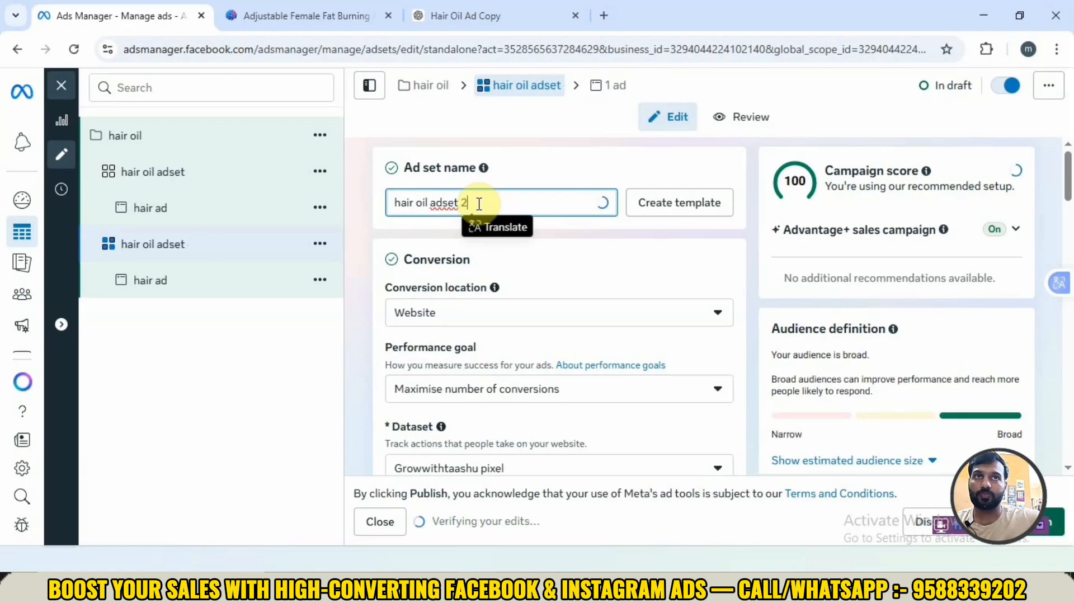
left_click(374, 295)
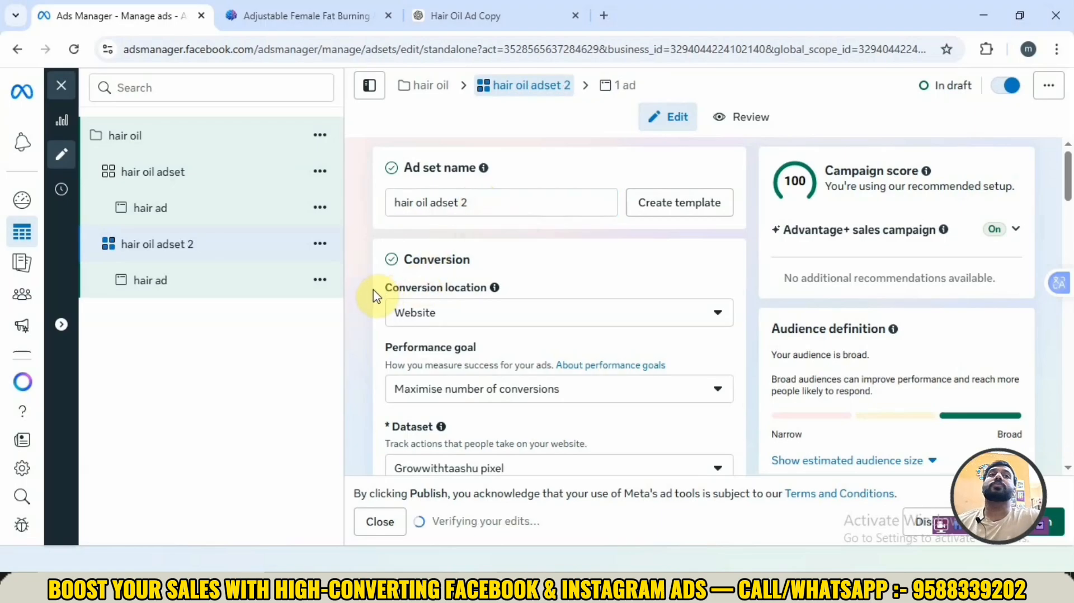
Step: Open the detailed targeting of hair oil adset 2 for editing and remove the Hair care (personal care) interest
scroll(374, 296, "down", 10)
scroll(426, 282, "down", 10)
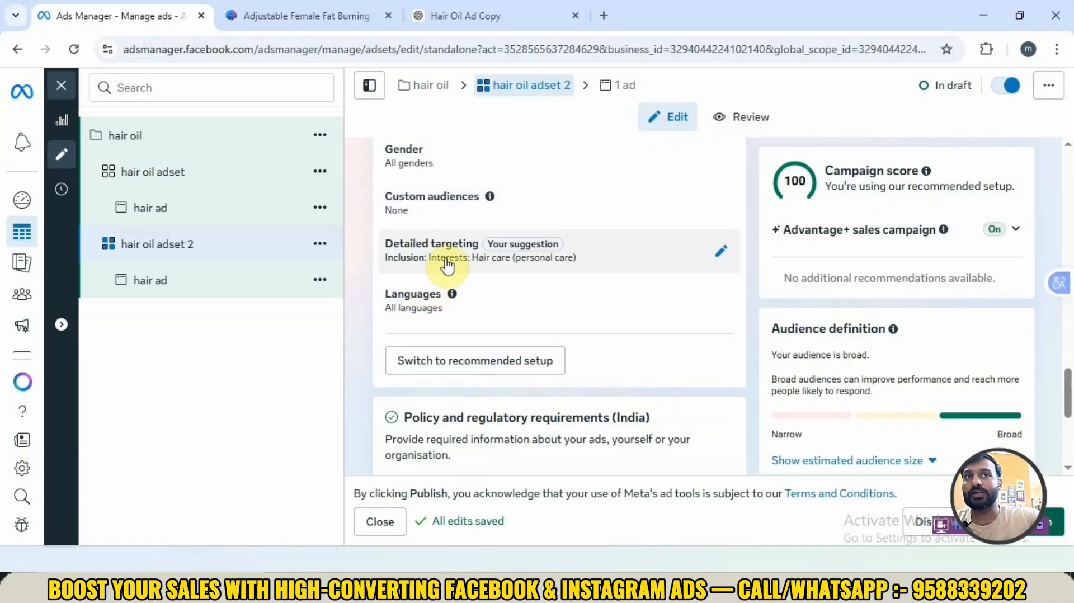
left_click(443, 262)
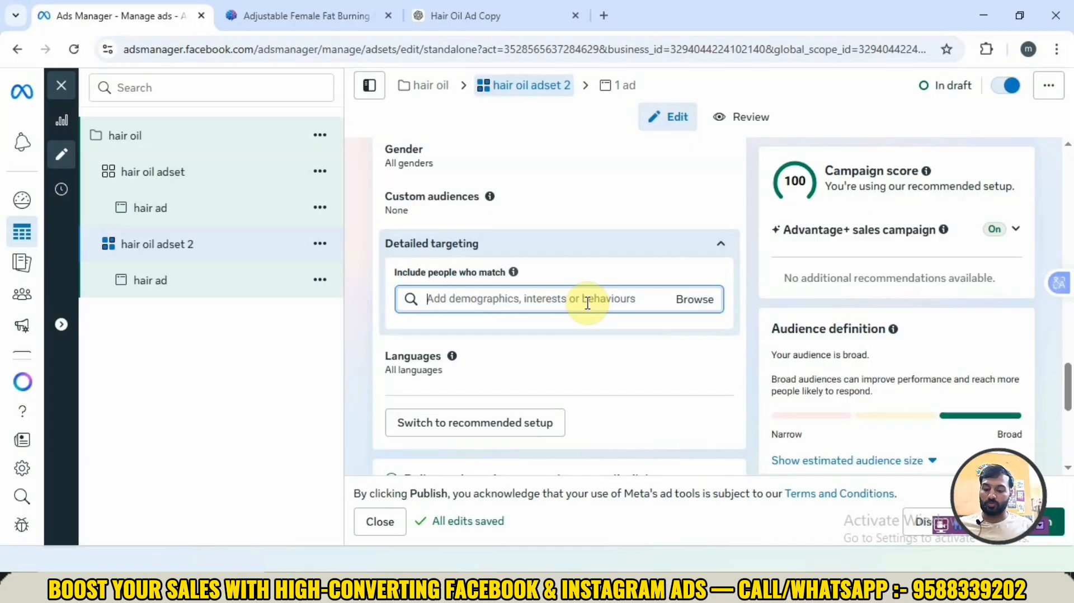
type("Fitbness")
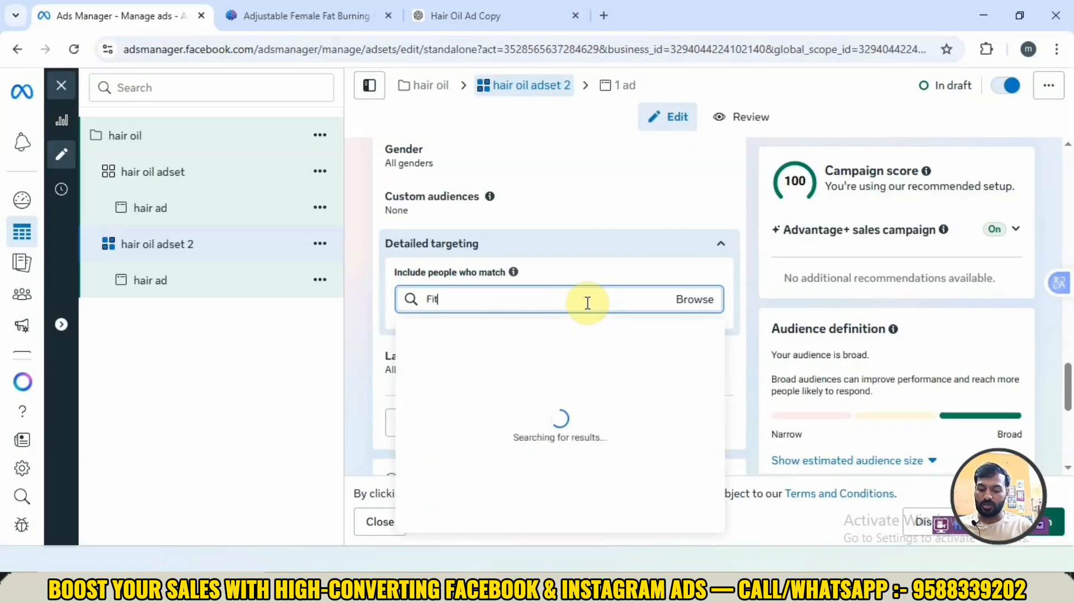
key("BackSpace")
key("BackSpace")
key("BackSpace")
key("BackSpace")
key("BackSpace")
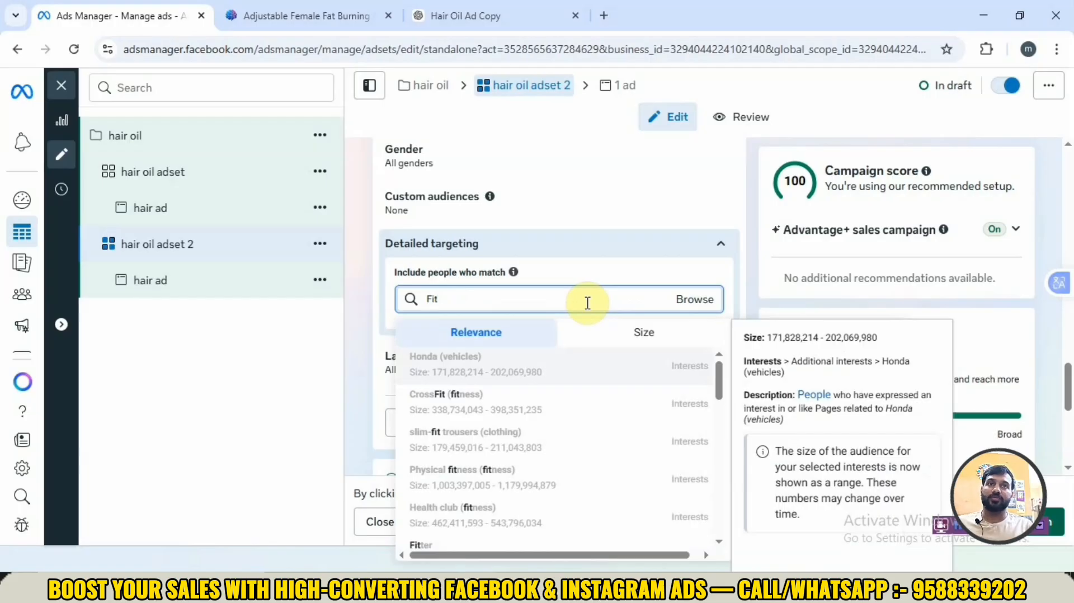
key("BackSpace")
key("BackSpace")
key("BackSpace")
Step: Search for bodybuilding and add the Bodybuilding (sport) interest to the detailed targeting of hair oil adset 2
type("b")
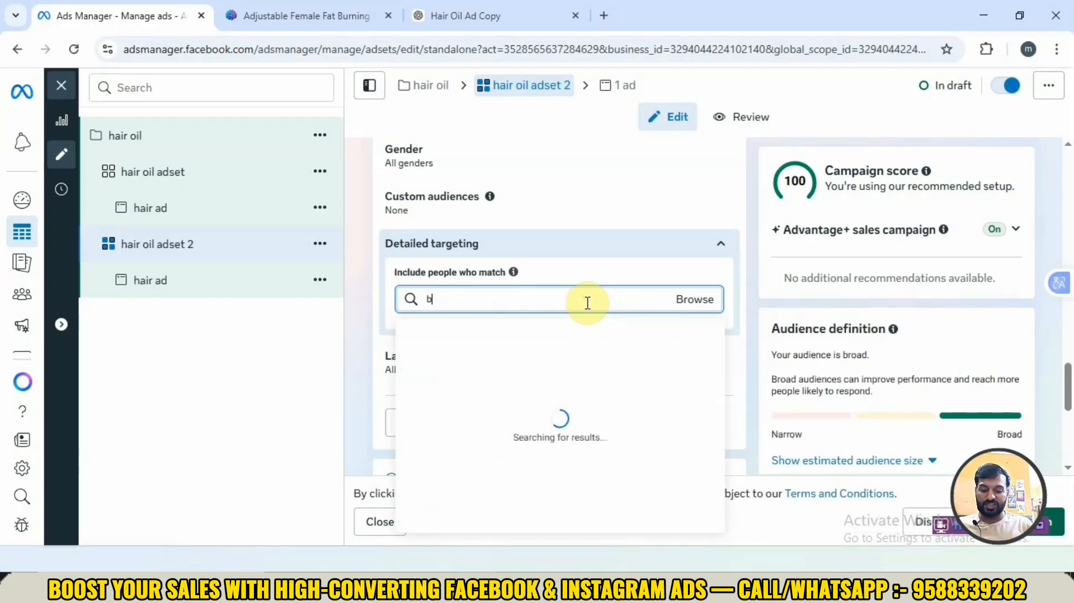
type("odybuilding")
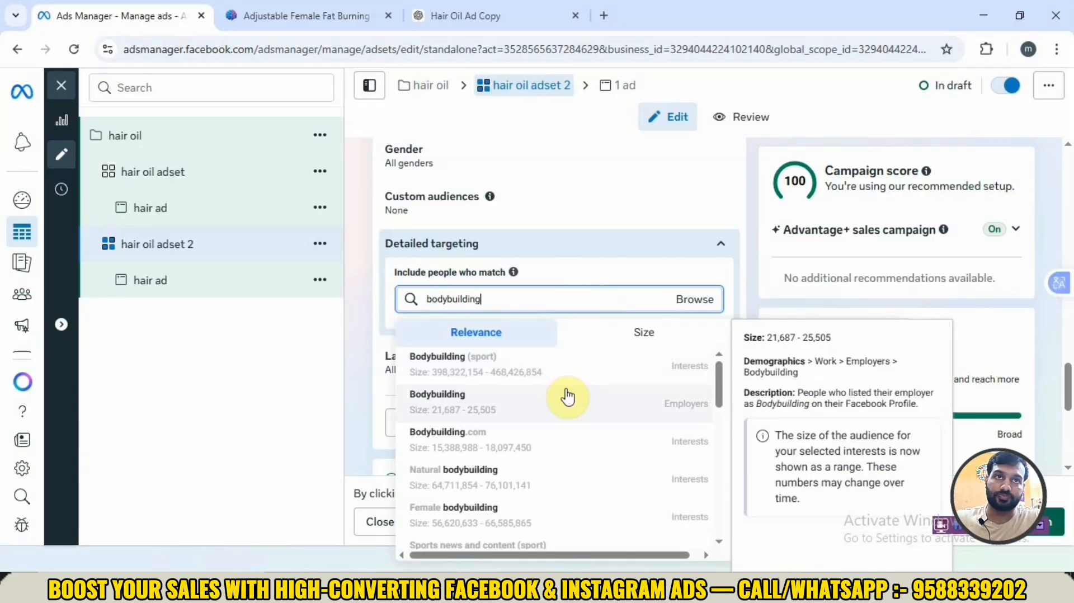
left_click(535, 377)
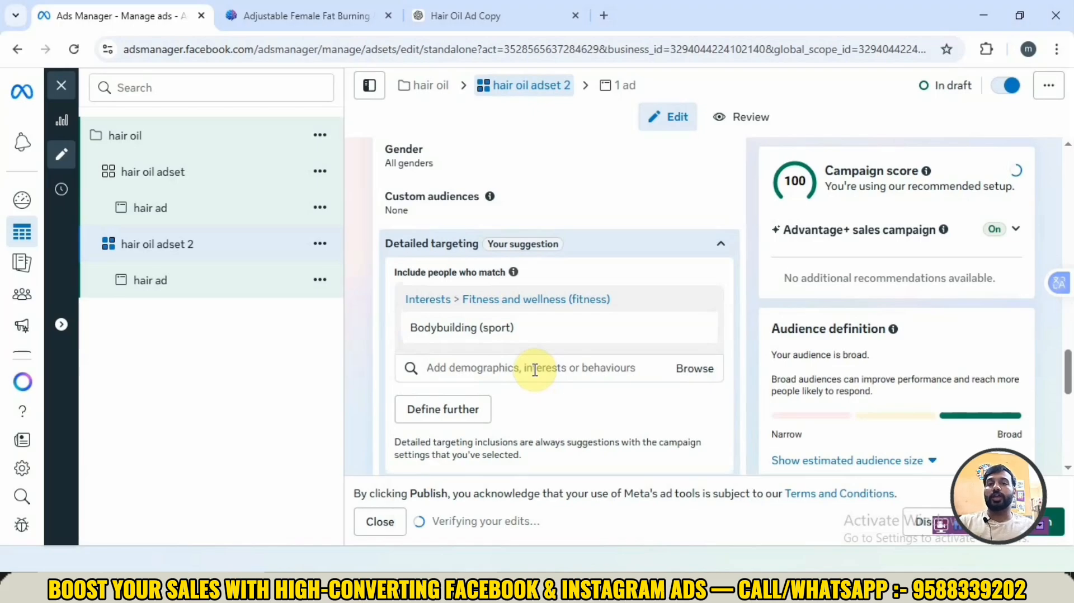